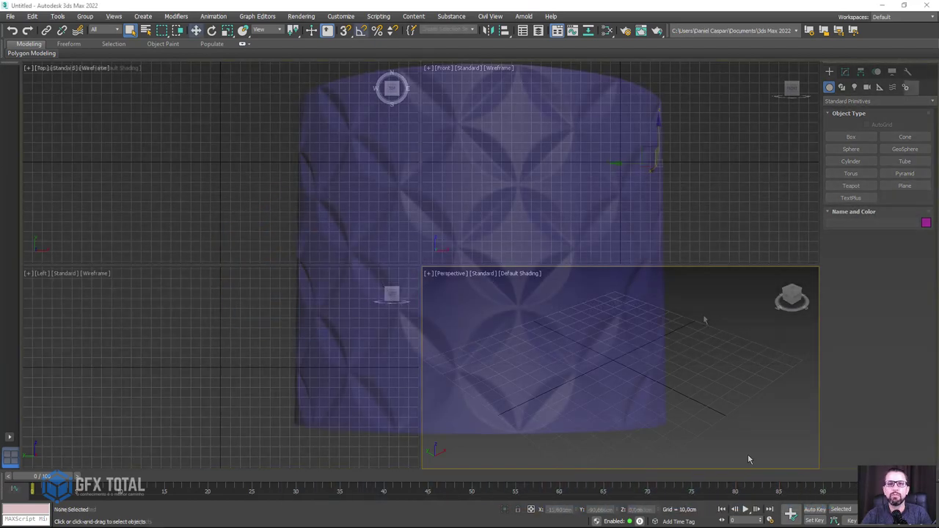
Bring up the Frasco Bomboniere folder and open Pote de vidro Ref (4).jpg in the photo viewer.
middle_click_drag(806, 322, 657, 320, "alt")
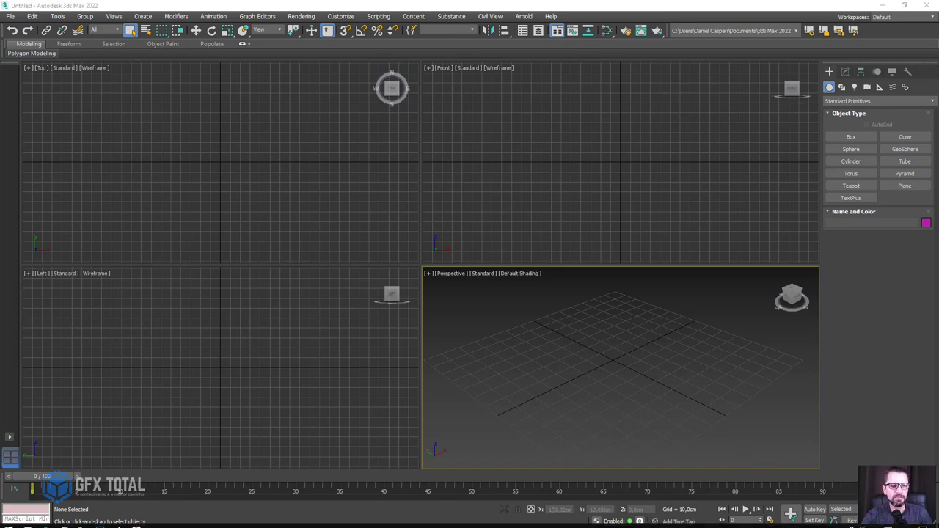
left_click(83, 521)
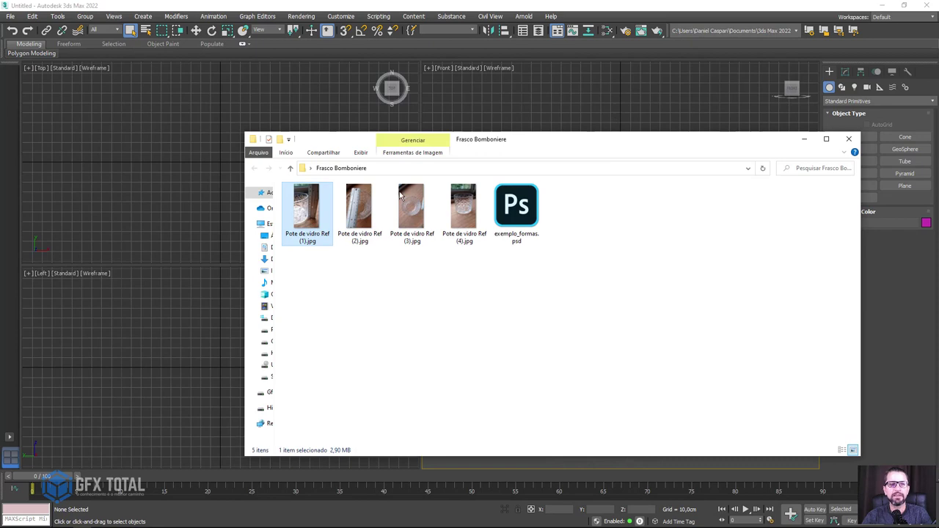
left_click(476, 220)
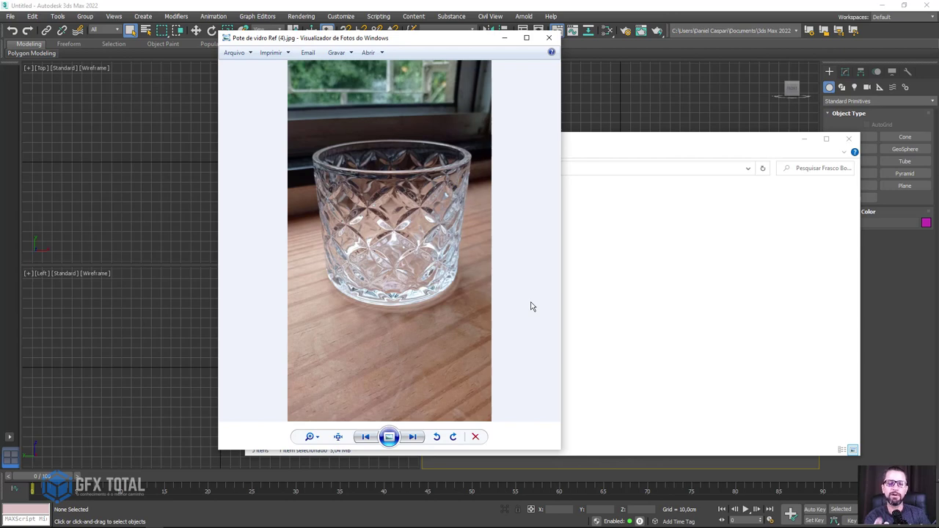
left_click(415, 436)
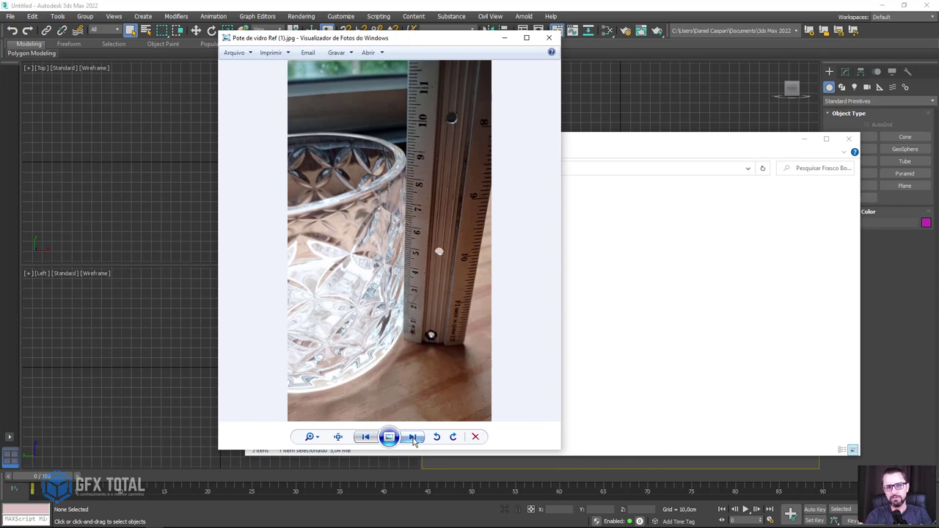
left_click(412, 436)
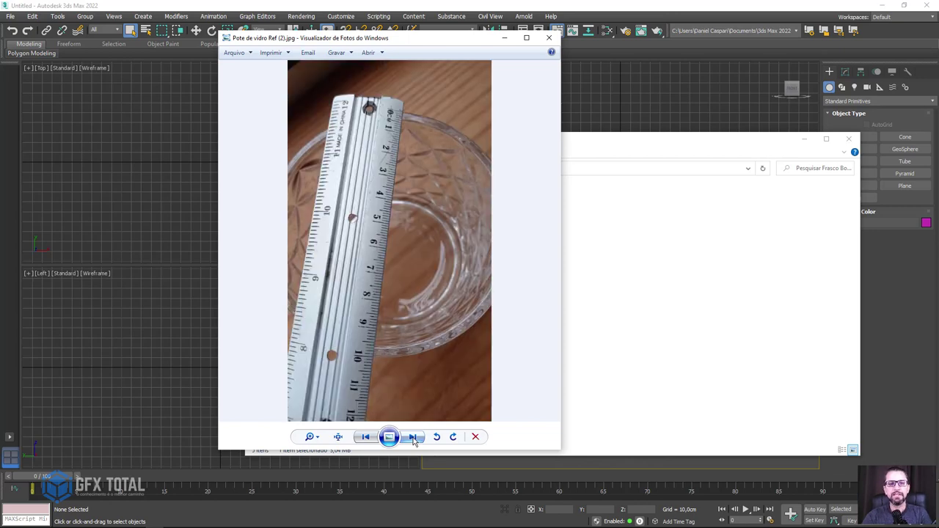
left_click(413, 437)
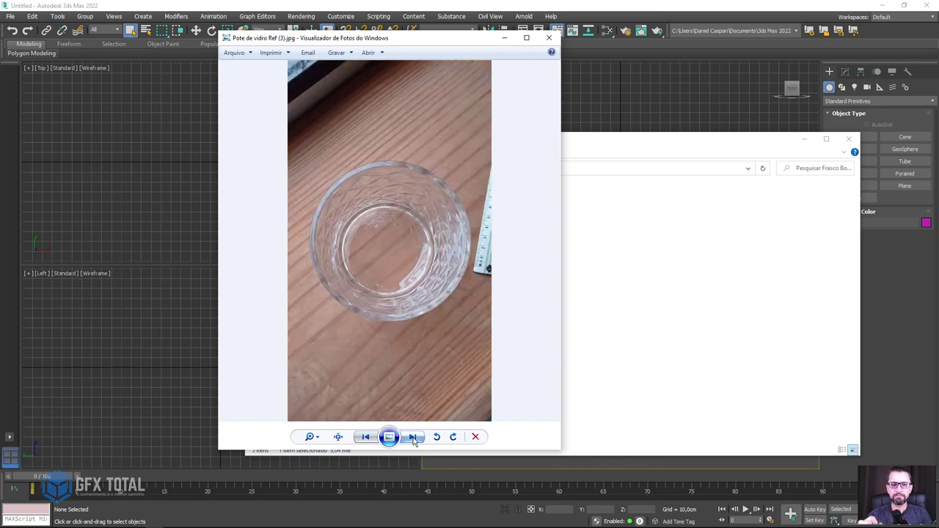
left_click(413, 437)
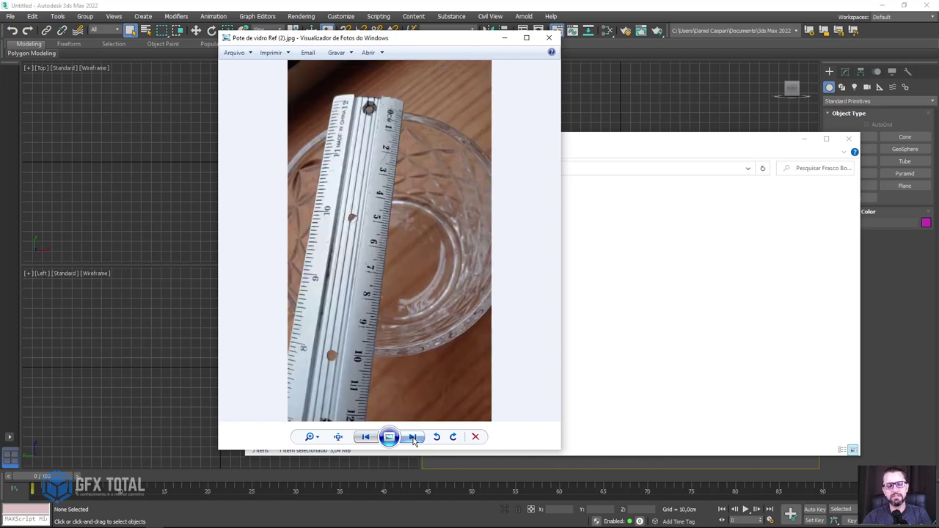
left_click(413, 437)
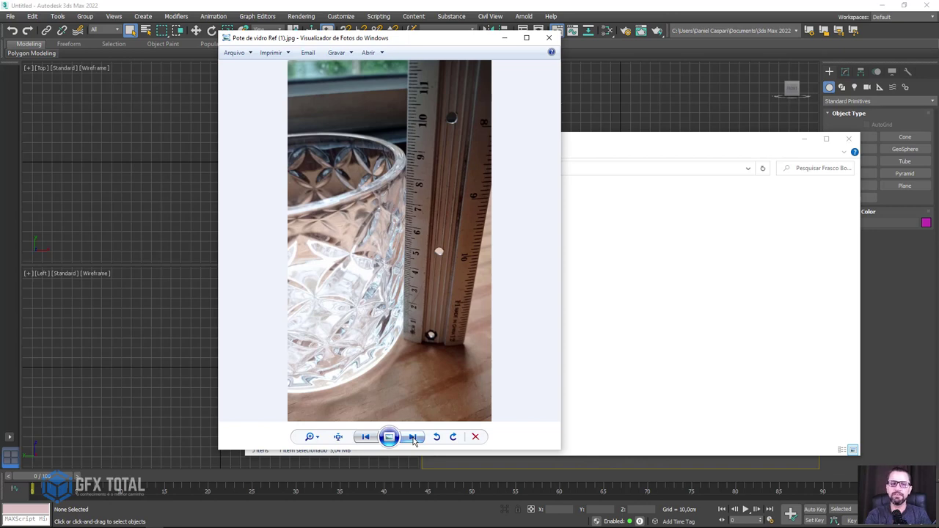
left_click(414, 437)
left_click(413, 437)
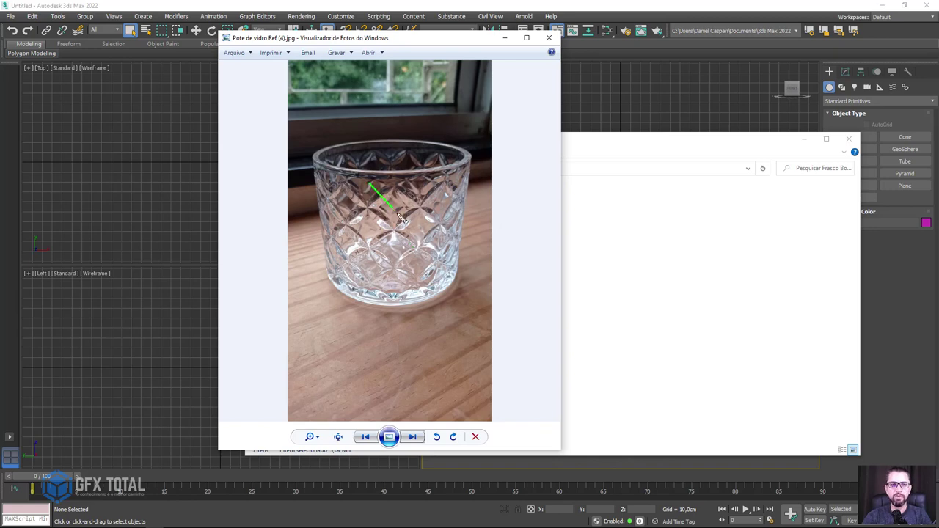
left_click_drag(400, 218, 409, 225)
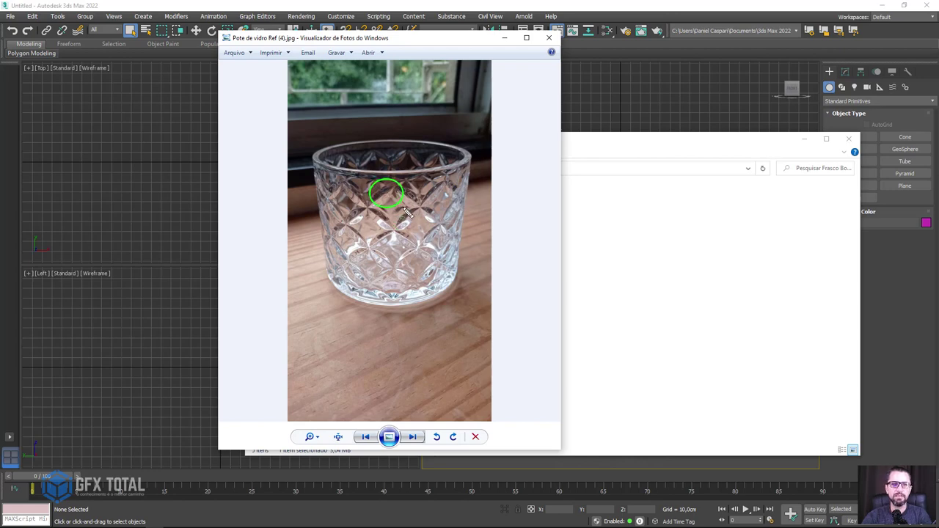
left_click_drag(374, 189, 400, 180)
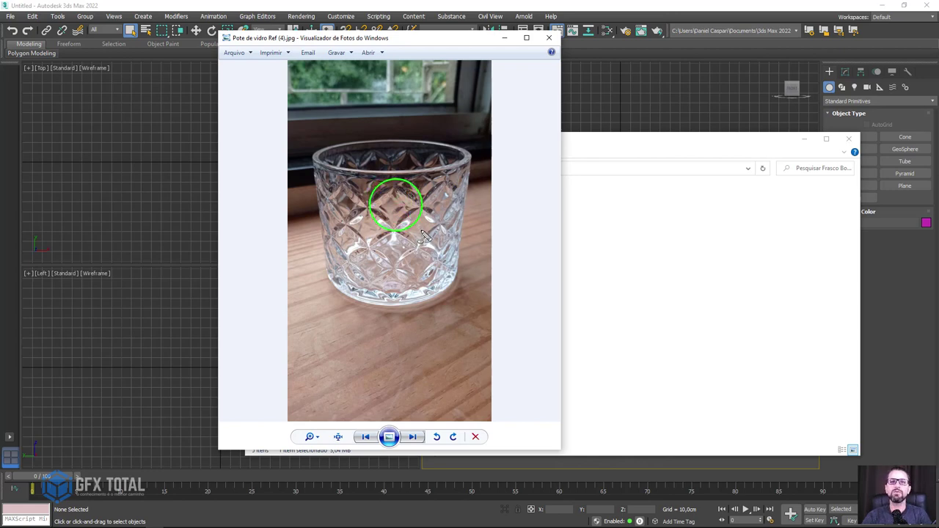
left_click_drag(356, 213, 396, 253)
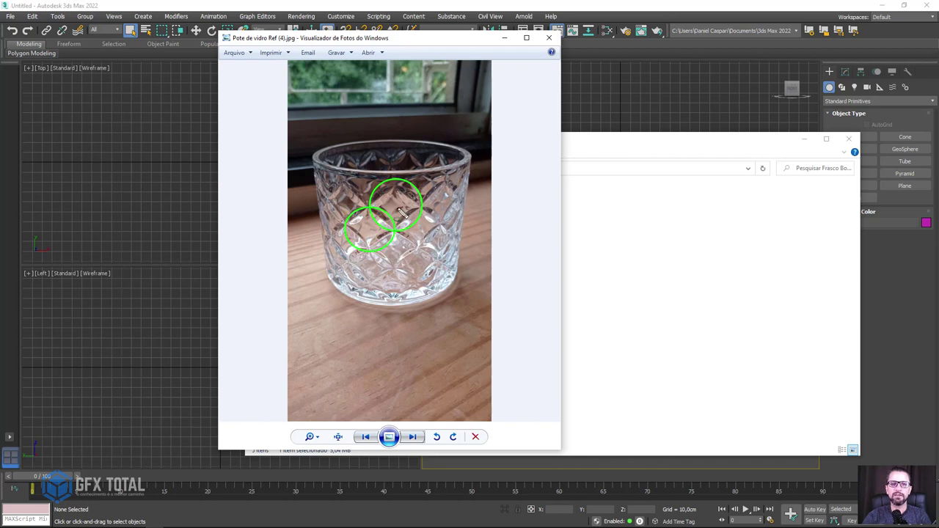
mouse_move(402, 213)
left_mouse_down()
mouse_move(437, 246)
mouse_move(427, 277)
left_mouse_up()
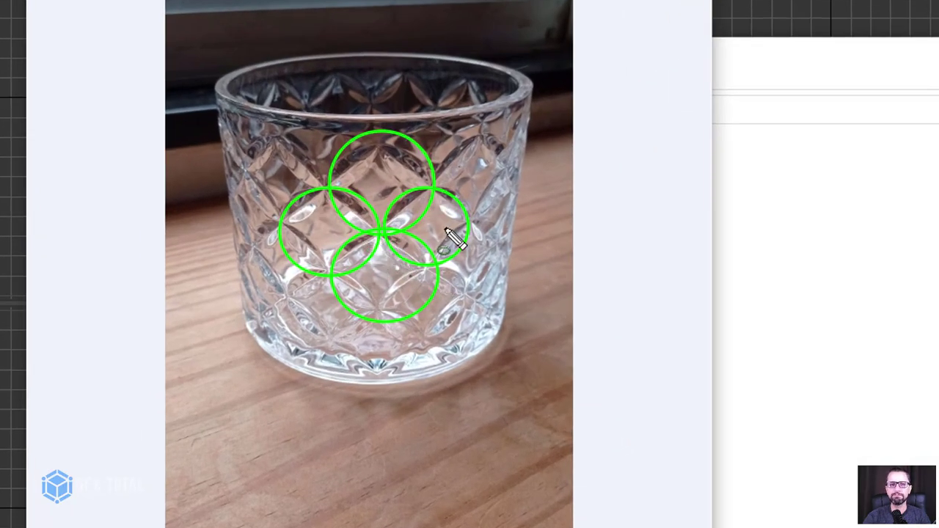
key("Escape")
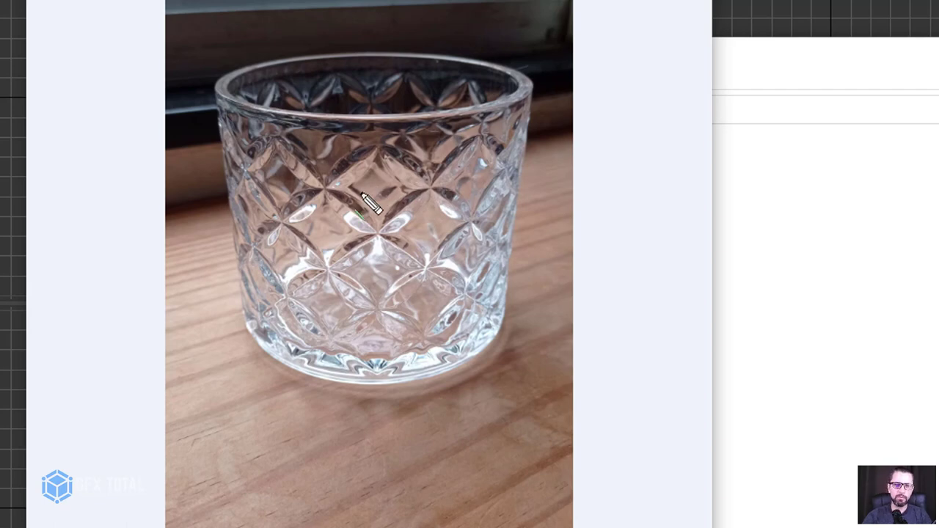
mouse_move(325, 185)
left_mouse_down()
mouse_move(379, 147)
mouse_move(430, 189)
mouse_move(380, 235)
mouse_move(327, 183)
mouse_move(358, 199)
mouse_move(373, 226)
left_mouse_up()
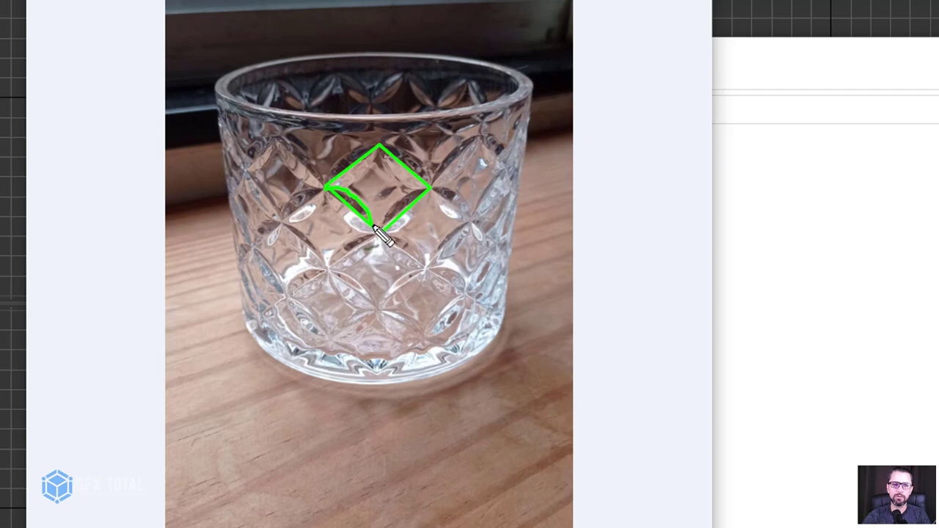
mouse_move(325, 189)
left_mouse_down()
mouse_move(327, 206)
mouse_move(371, 231)
left_mouse_up()
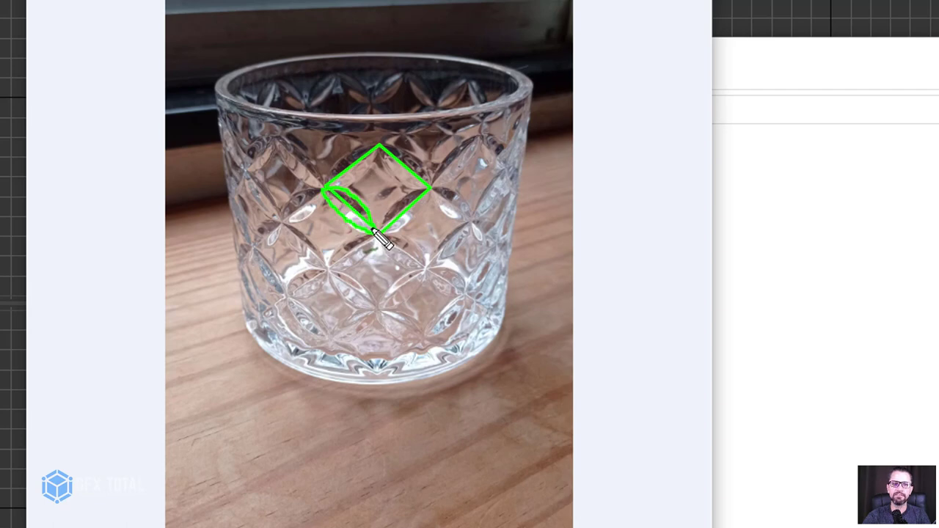
left_click_drag(555, 247, 564, 229)
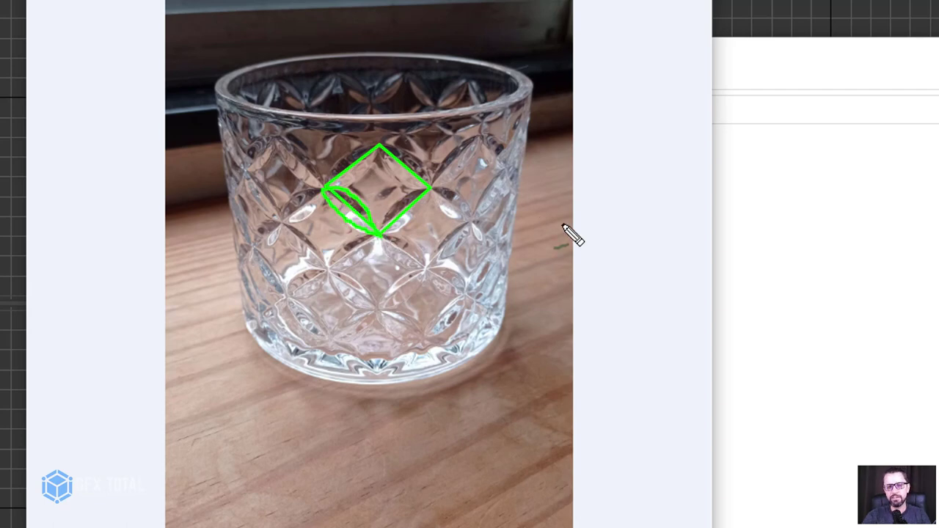
key("e")
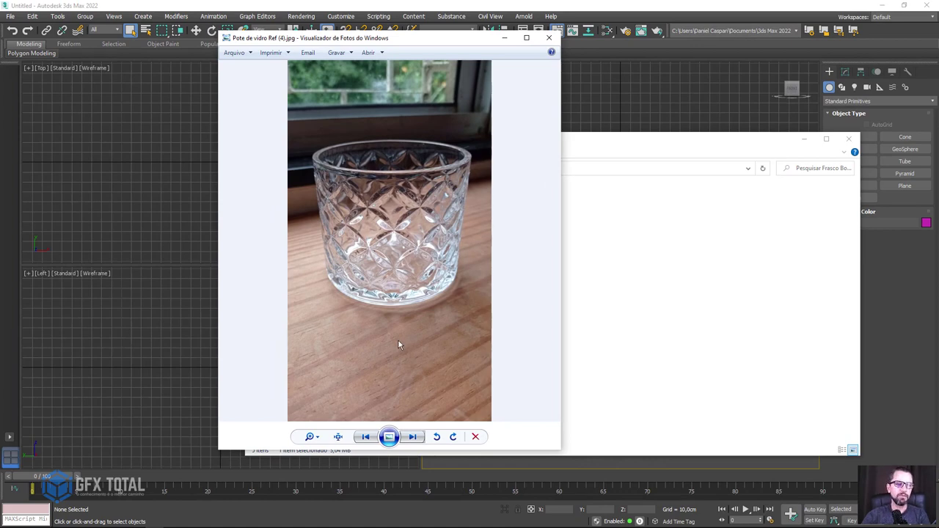
Minimise the reference folder window and switch to Photoshop showing exemplo_formas.psd.
left_click_drag(614, 153, 549, 155)
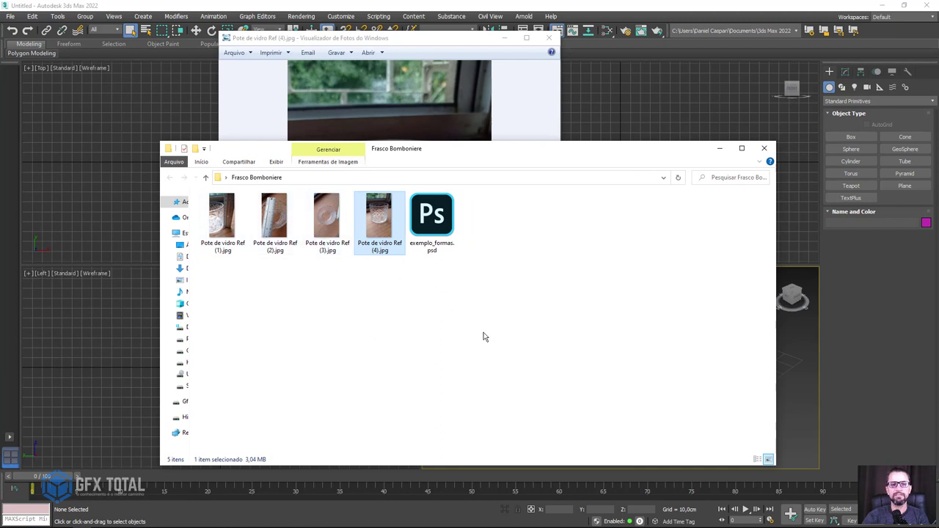
left_click(718, 150)
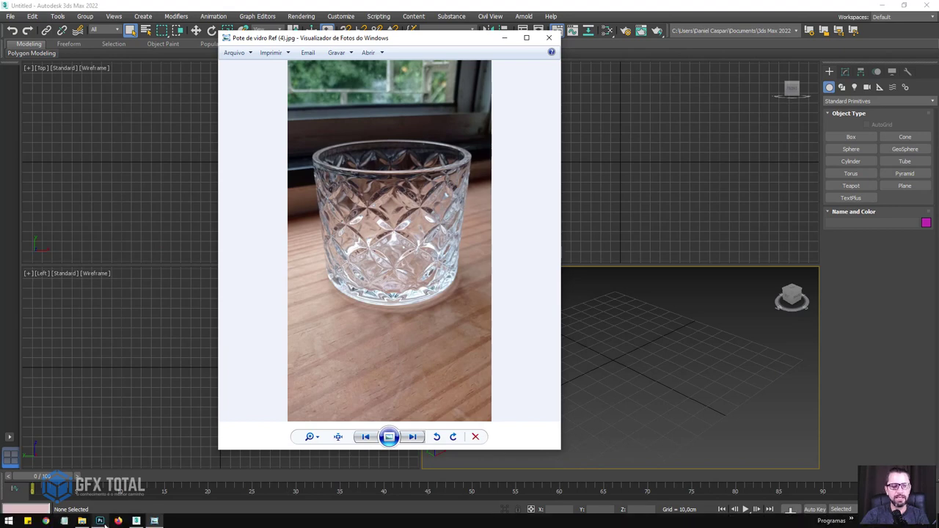
left_click(110, 521)
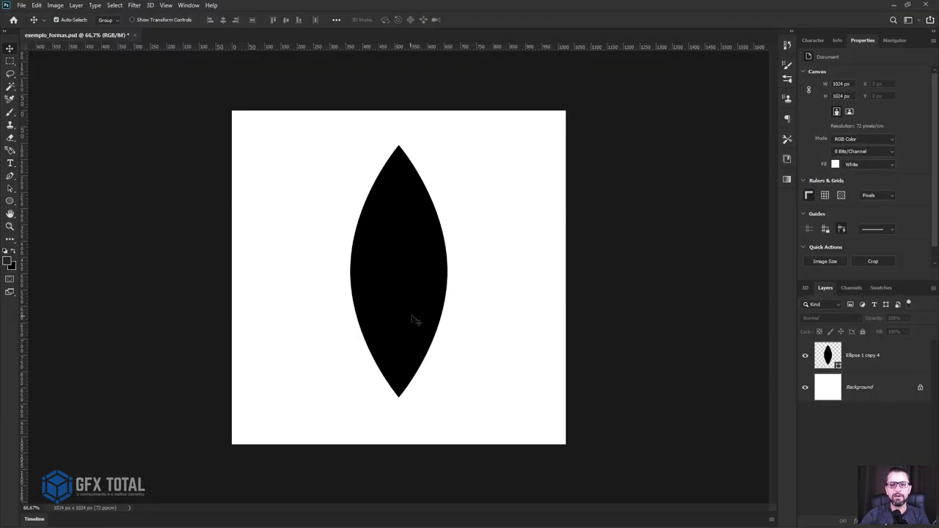
Shrink the leaf shape to about 46% and place a copy to its lower right.
left_click_drag(416, 273, 316, 255)
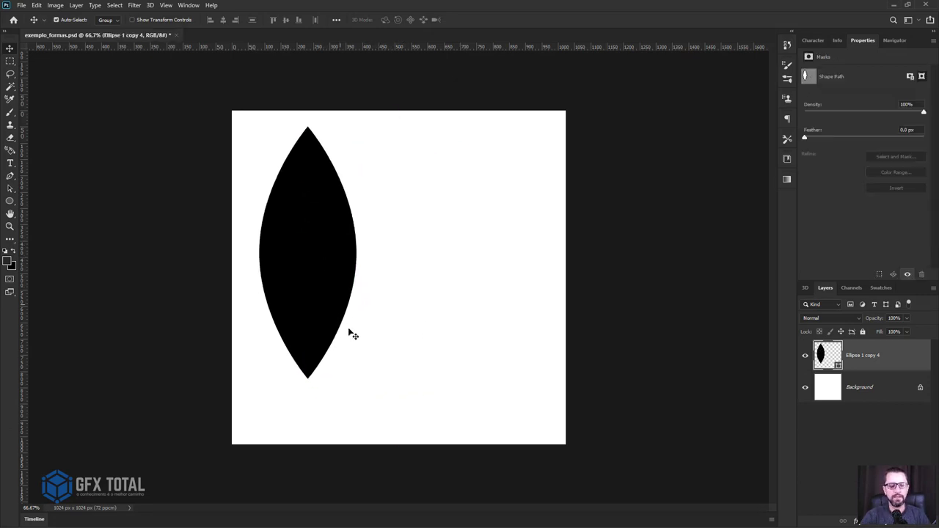
key("ctrl+t")
left_click_drag(357, 379, 303, 241)
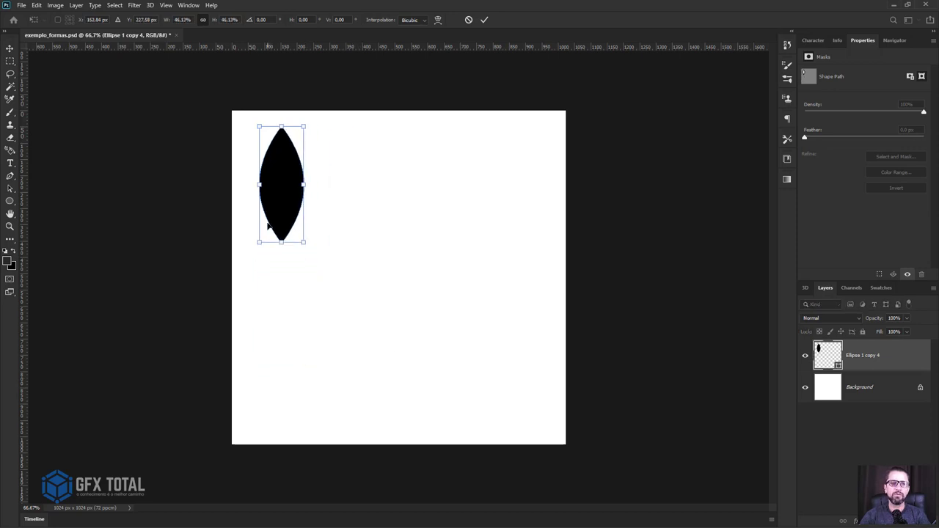
key("Return")
mouse_move(285, 211)
left_mouse_down("alt")
mouse_move(409, 251)
mouse_move(418, 264)
mouse_move(418, 388)
left_mouse_up("alt")
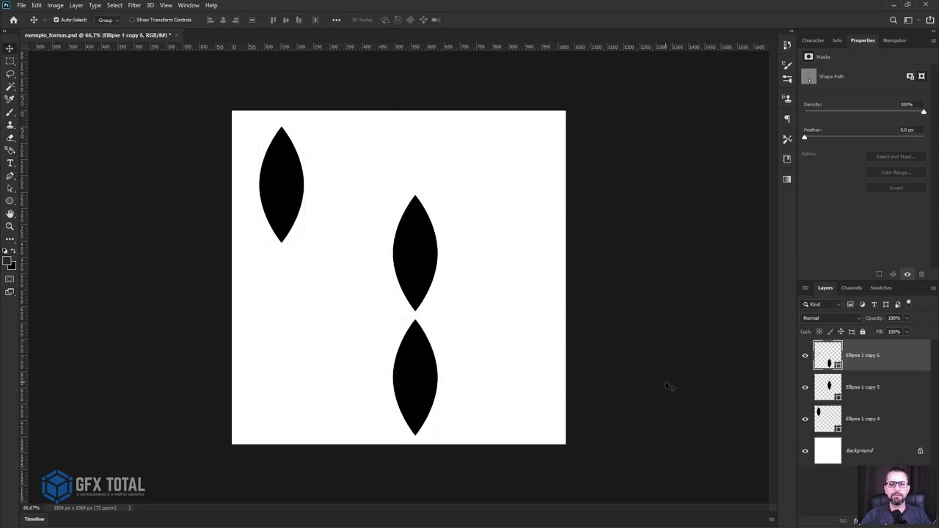
Duplicate the two leaf layers and rotate the copies 90° to form a cross.
left_click(910, 399, "shift")
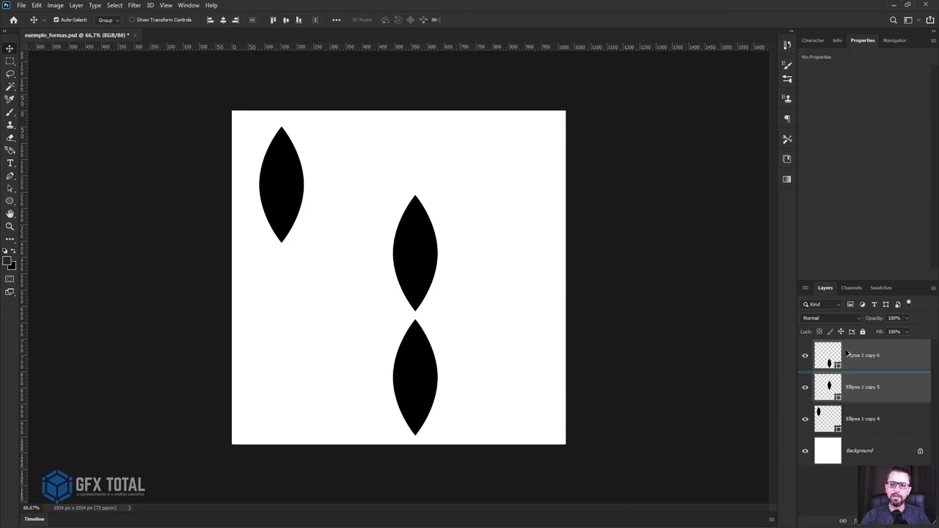
key("ctrl+j")
key("ctrl+t")
left_click_drag(518, 190, 600, 445)
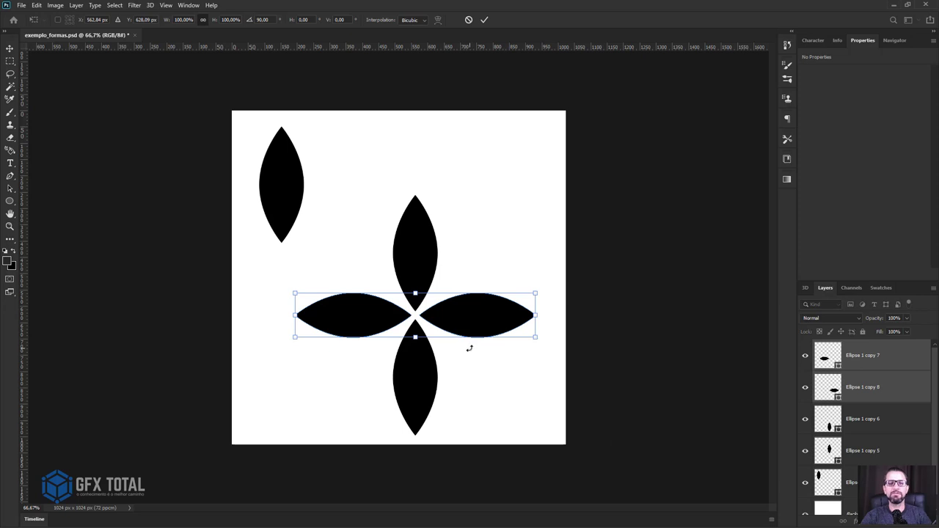
key("Return")
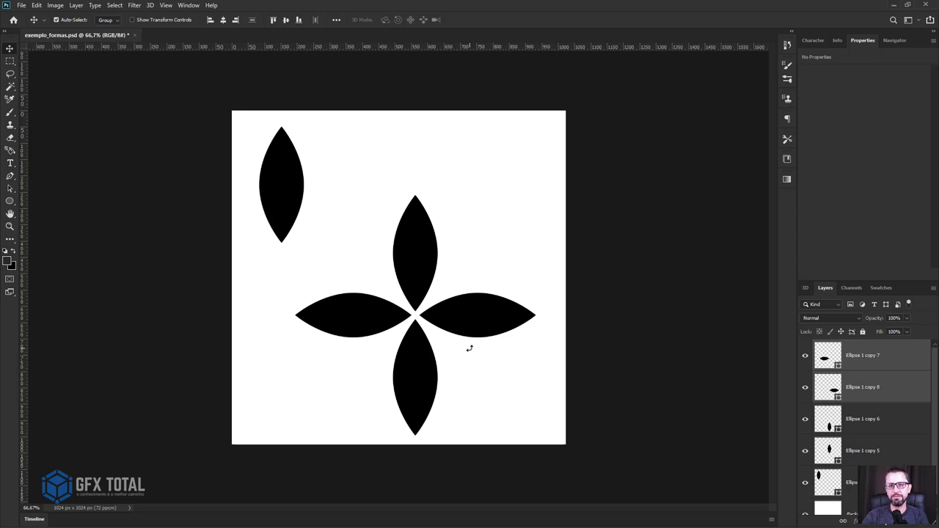
Rotate all four petal layers 45° into an X and nudge the flower up slightly.
left_click(862, 356)
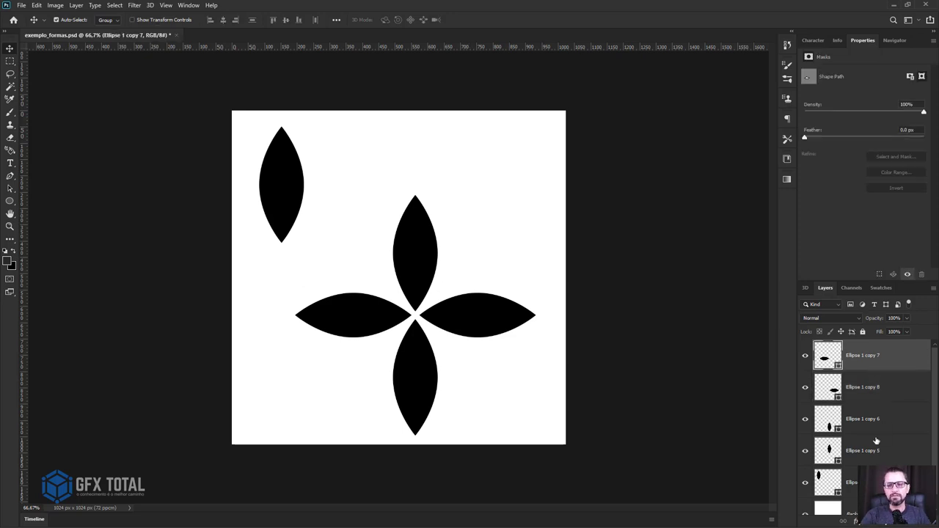
left_click(866, 449, "shift")
key("ctrl+t")
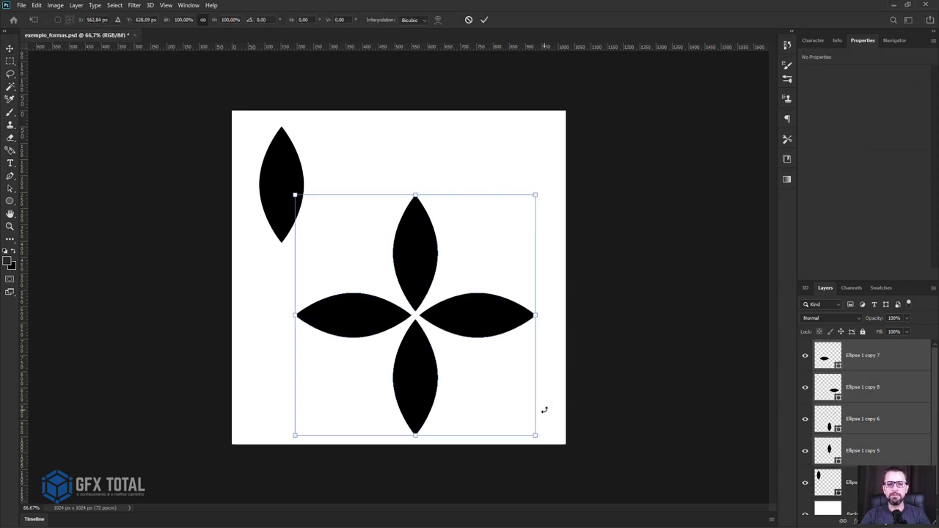
mouse_move(540, 406)
left_mouse_down()
mouse_move(562, 401)
mouse_move(600, 306)
mouse_move(595, 286)
left_mouse_up()
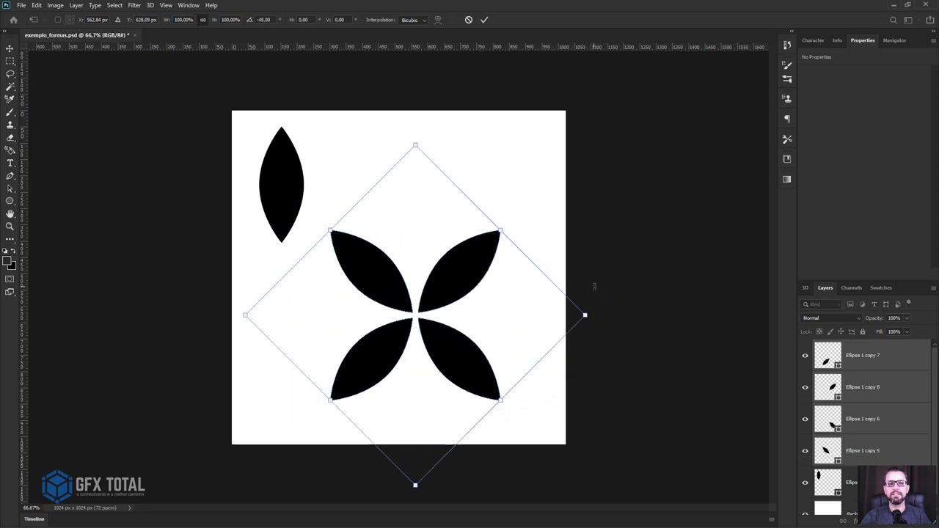
key("Return")
left_click_drag(472, 266, 473, 245)
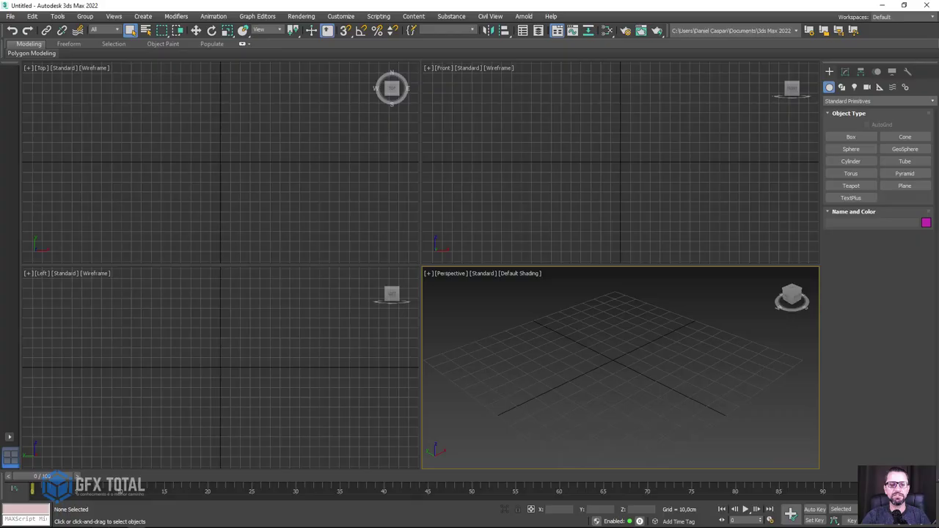
Bring back the glass reference photo, then minimise Photo Viewer to reveal the 3ds Max viewports.
left_click(156, 520)
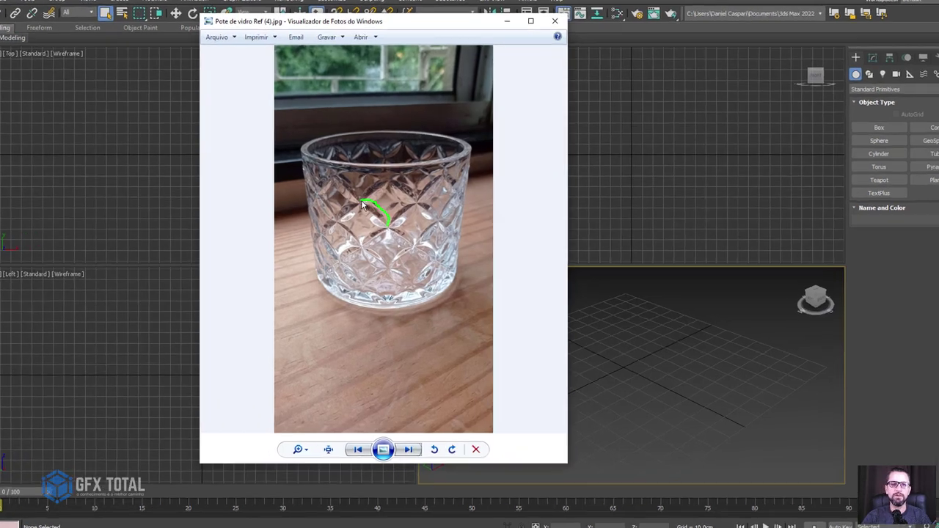
left_click_drag(387, 213, 393, 226)
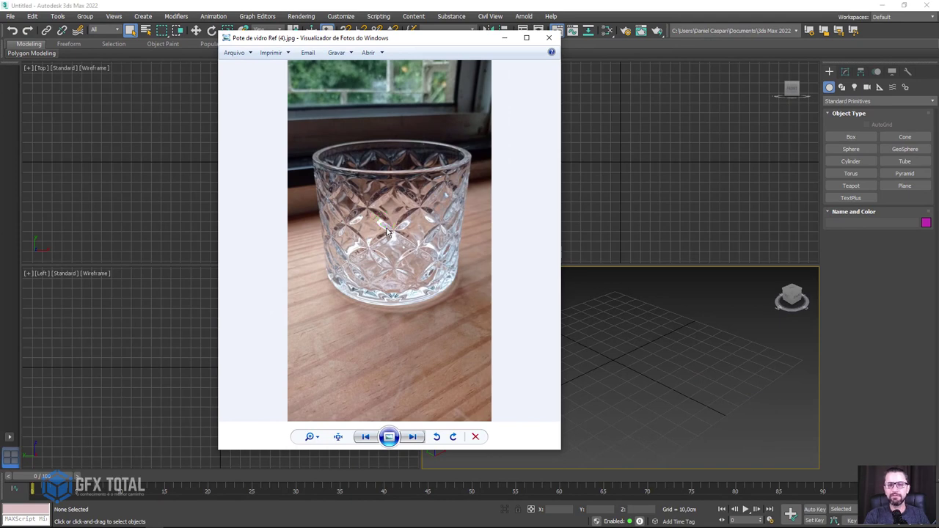
left_click(503, 40)
mouse_move(628, 140)
middle_mouse_down()
mouse_move(611, 176)
mouse_move(588, 162)
mouse_move(601, 177)
mouse_move(595, 181)
middle_mouse_up()
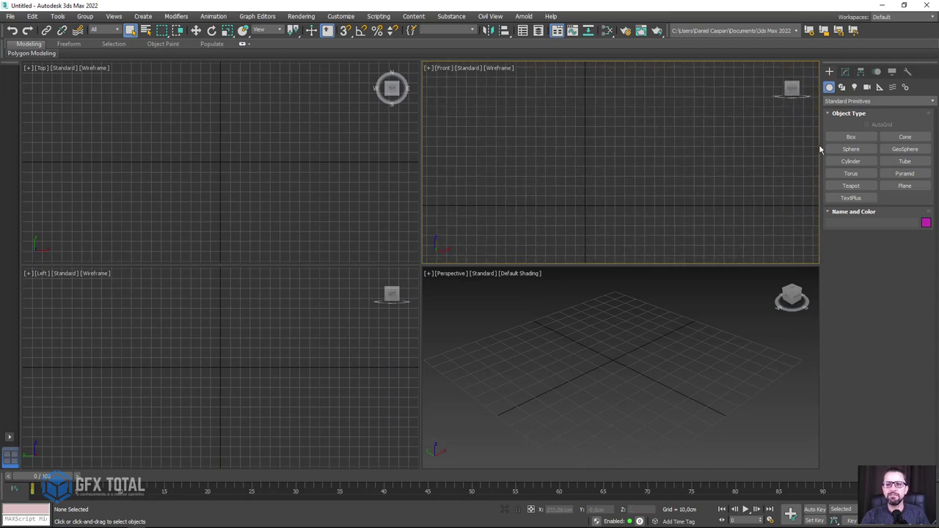
Draw a square plane in the Front view with 2 length and 2 width segments.
left_click(904, 185)
left_click_drag(578, 156, 607, 197, "ctrl")
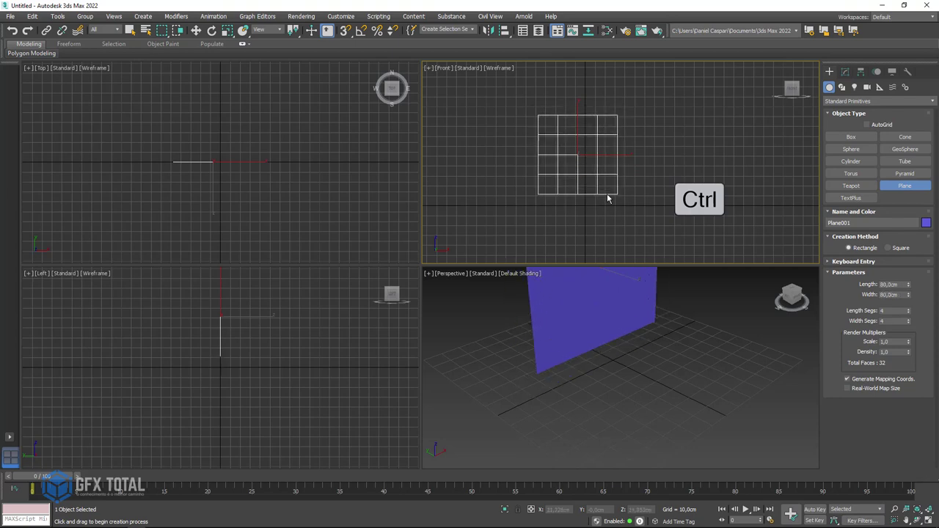
double_click(888, 311)
type("2")
key("Tab")
type("2")
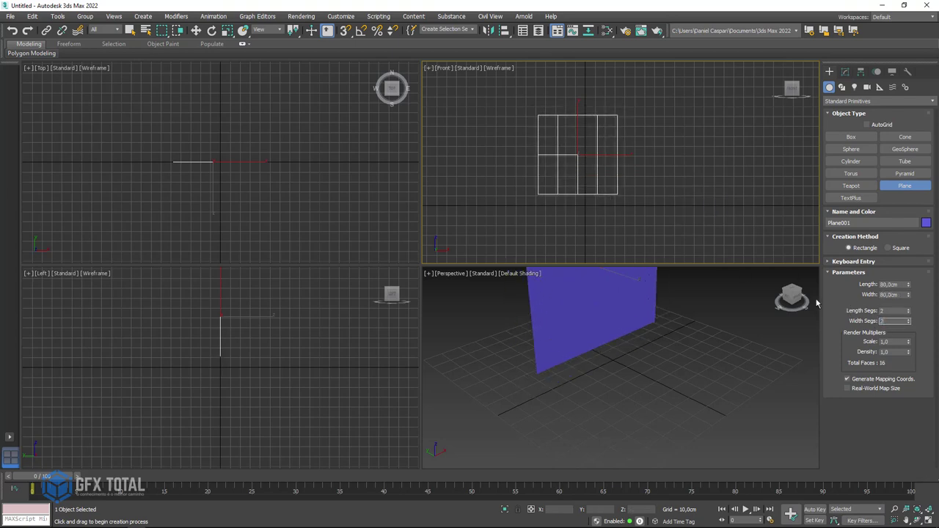
key("Return")
middle_click_drag(560, 163, 548, 184)
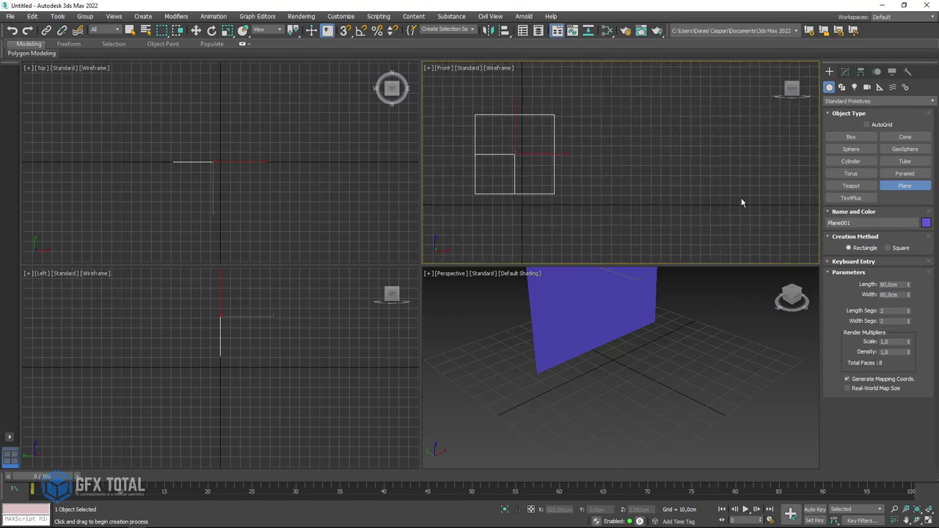
With vertex snapping on, draw a 40 cm-radius circle centred on the plane's middle vertex.
left_click(841, 86)
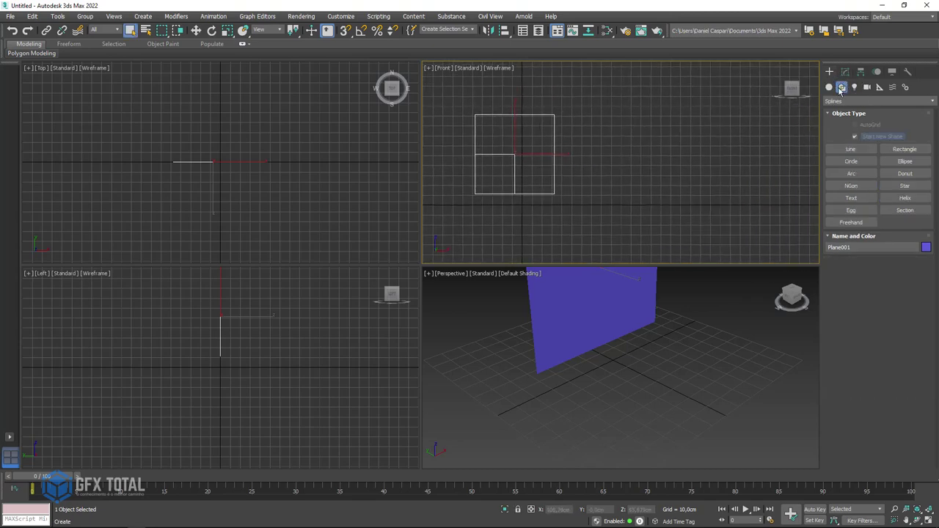
left_click(851, 160)
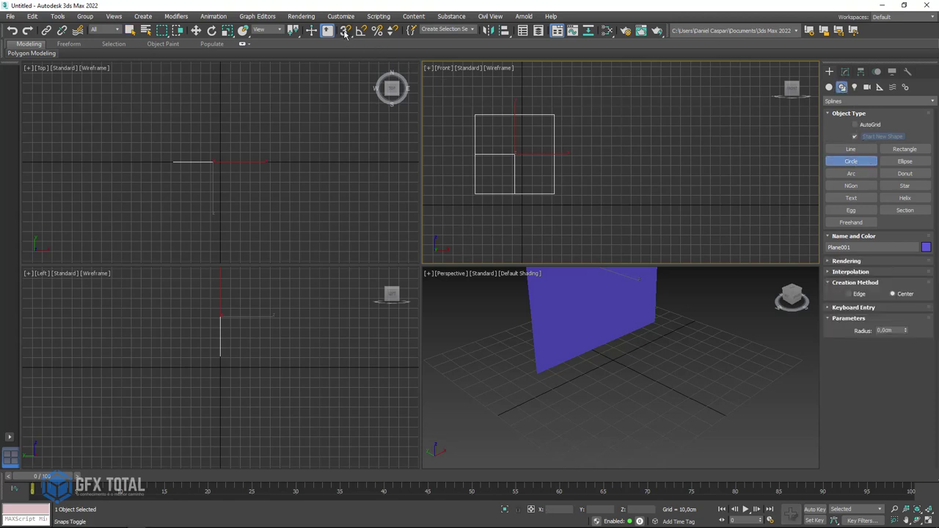
left_click(346, 33)
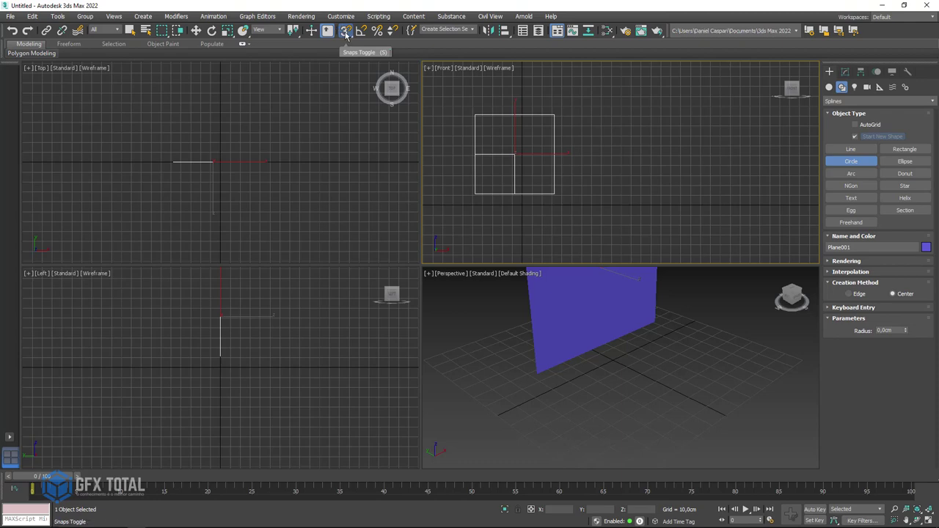
right_click(346, 33)
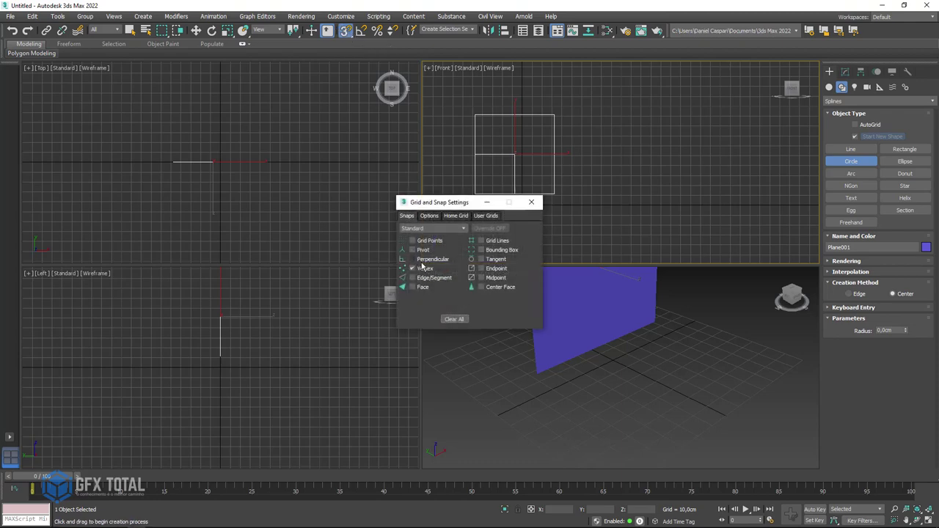
left_click(531, 202)
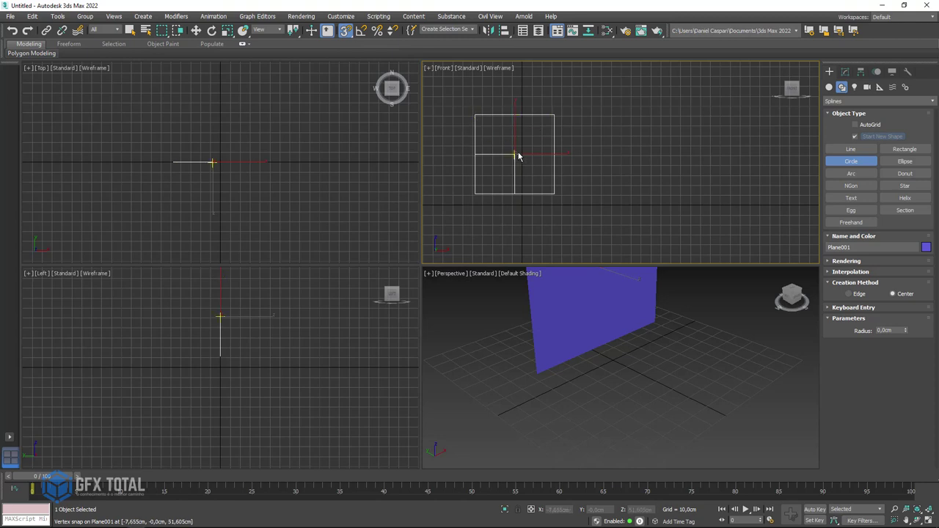
left_click_drag(515, 158, 555, 157)
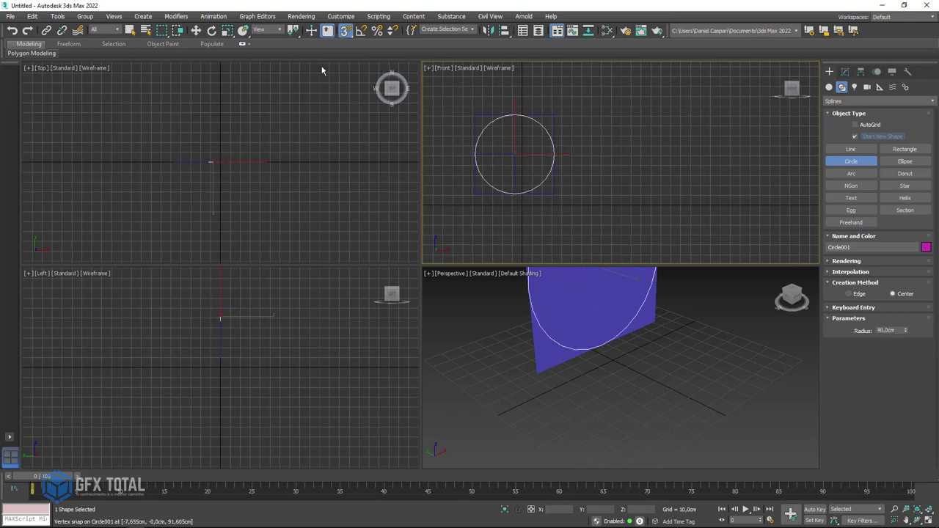
Move the circle's centre onto the plane's right-edge vertex, then add the plane to the selection.
left_click(197, 31)
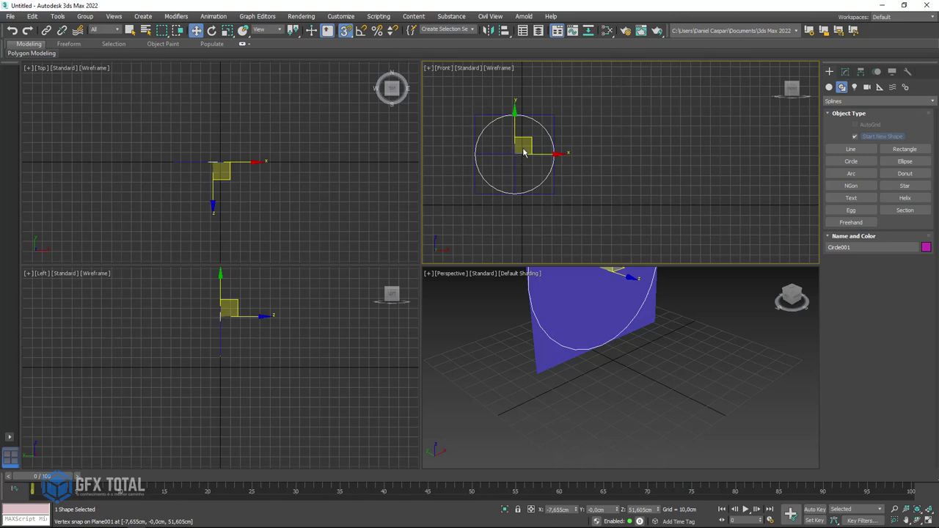
left_click_drag(521, 143, 560, 145)
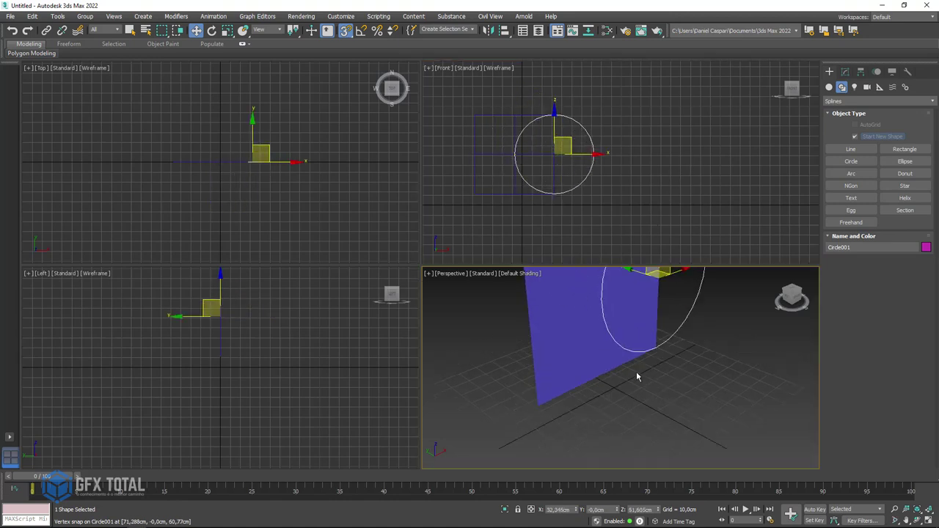
scroll(635, 373, "down", 5)
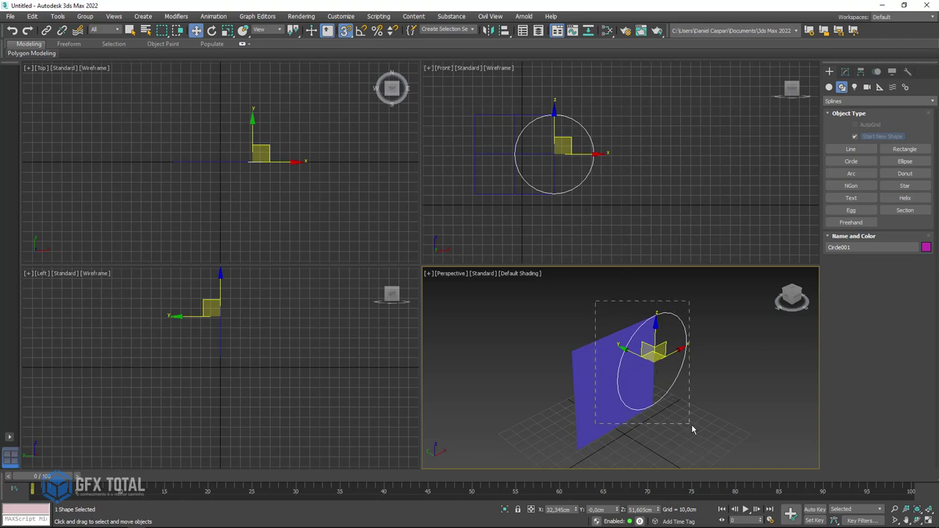
key("ctrl+a")
middle_click_drag(576, 96, 609, 103)
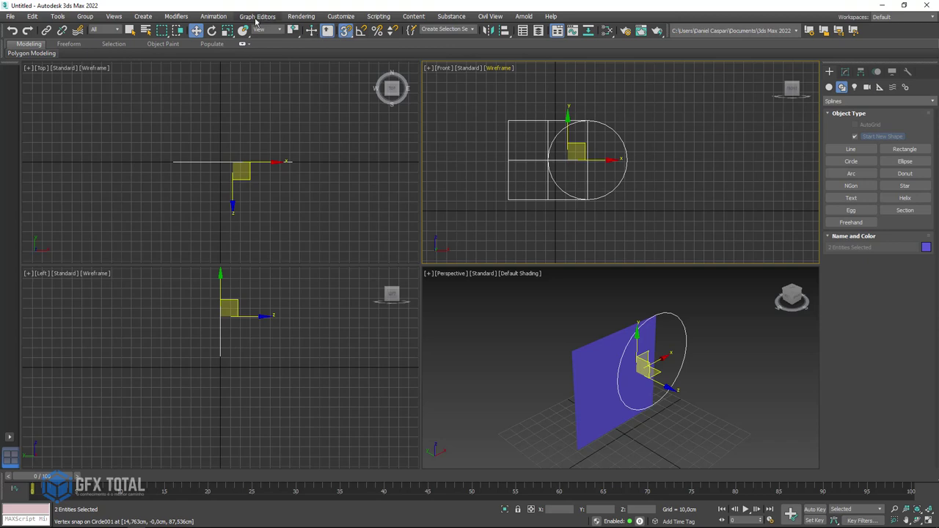
Rotate the plane and circle together 45° using angle snap.
left_click(212, 30)
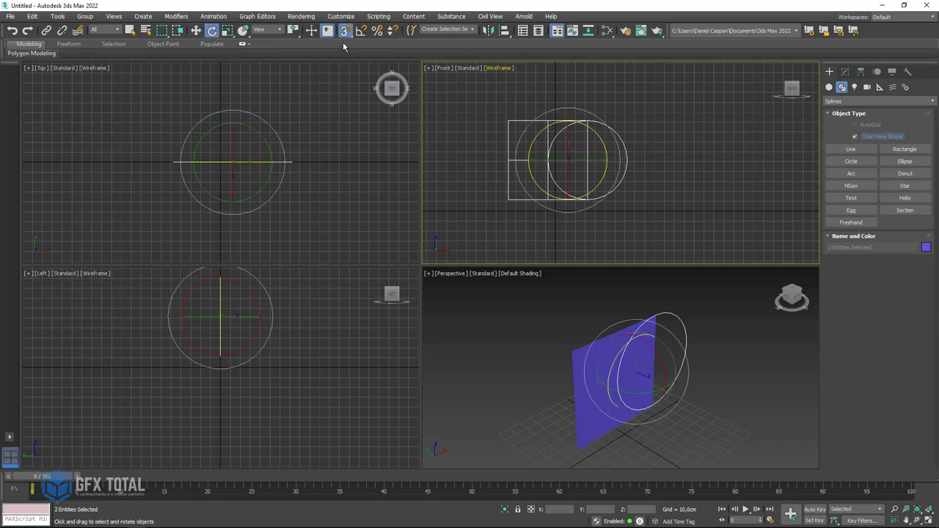
left_click(345, 30)
left_click(360, 35)
mouse_move(573, 174)
left_mouse_down()
mouse_move(578, 192)
mouse_move(565, 182)
left_mouse_up()
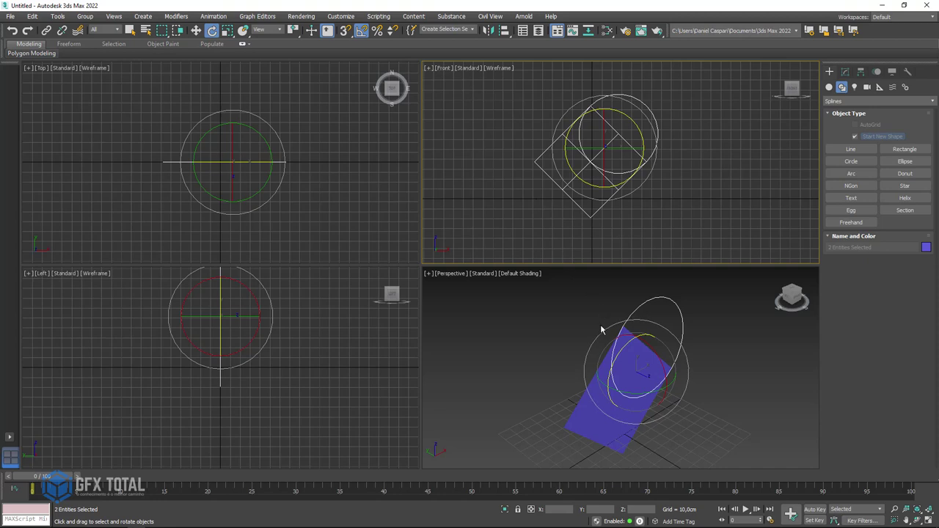
Maximise the Perspective view with Edged Faces on and orbit to face the diamond plane.
right_click(533, 346)
left_click_drag(581, 432, 583, 425)
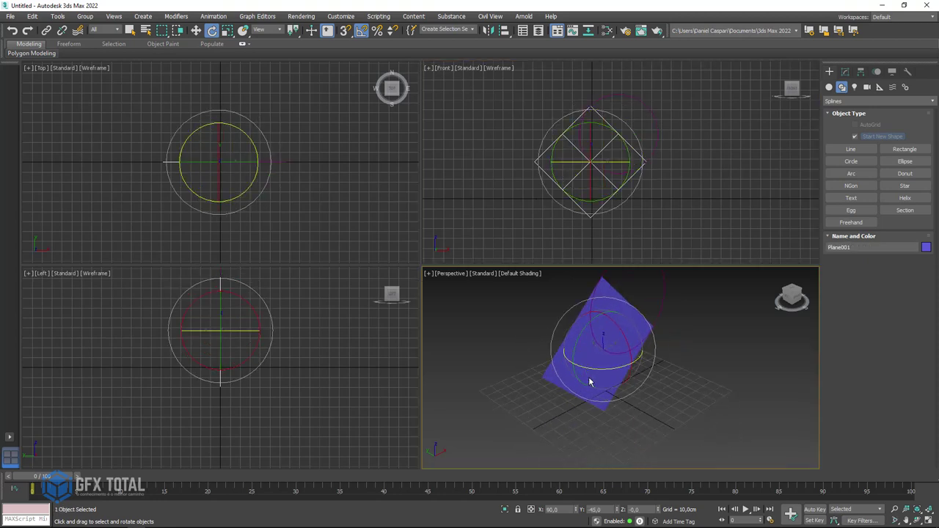
middle_click_drag(628, 362, 608, 380)
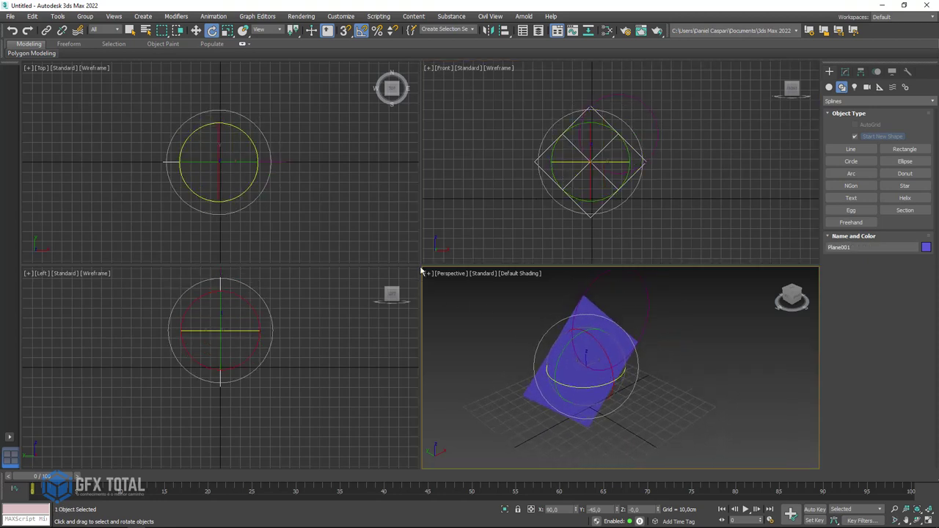
left_click_drag(275, 158, 271, 154)
middle_click_drag(488, 272, 499, 293)
key("F4")
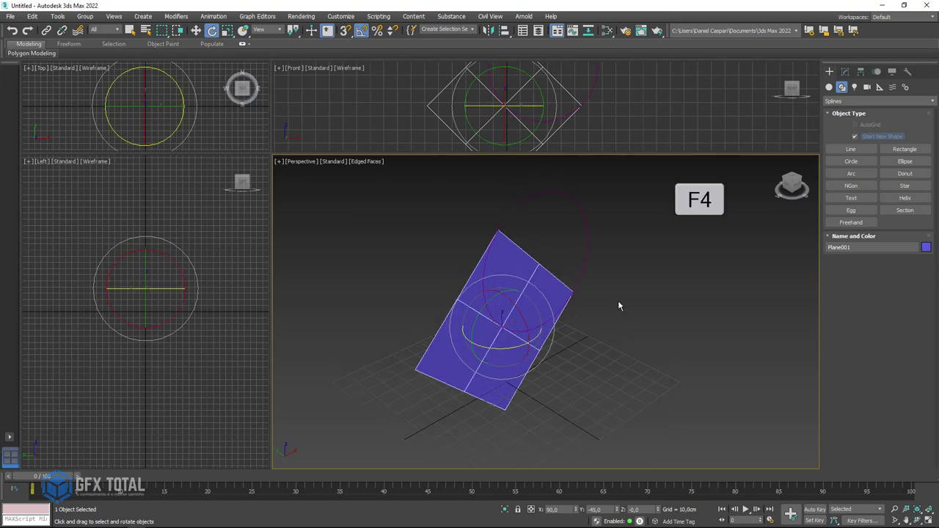
mouse_move(602, 307)
middle_mouse_down("alt")
mouse_move(686, 226)
mouse_move(537, 231)
mouse_move(604, 203)
middle_mouse_up("alt")
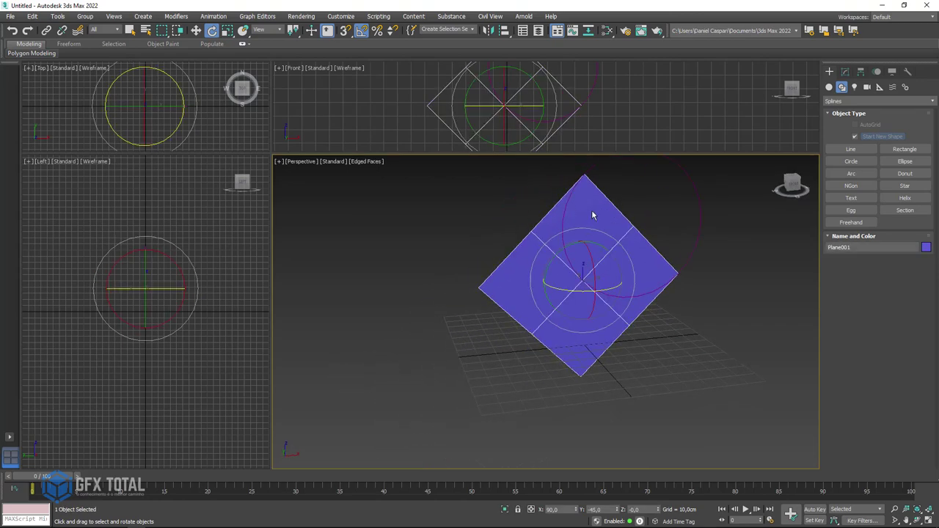
right_click(596, 223)
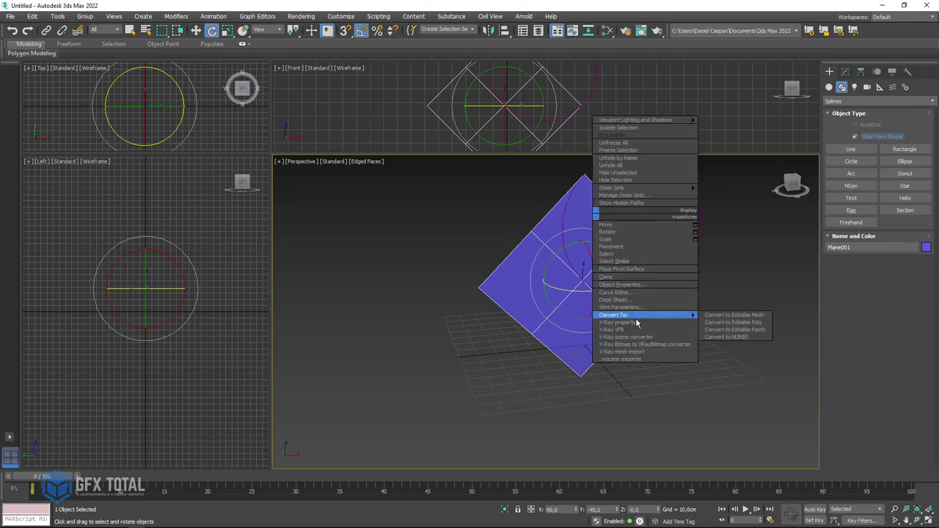
Convert the plane to Editable Poly and connect its top corner and centre vertices.
mouse_move(644, 315)
left_click(710, 326)
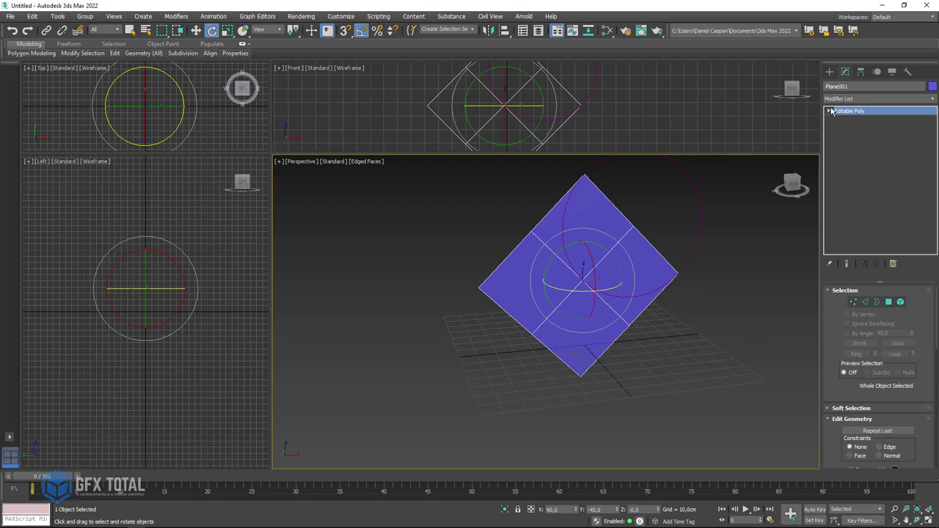
left_click(829, 111)
left_click(847, 119)
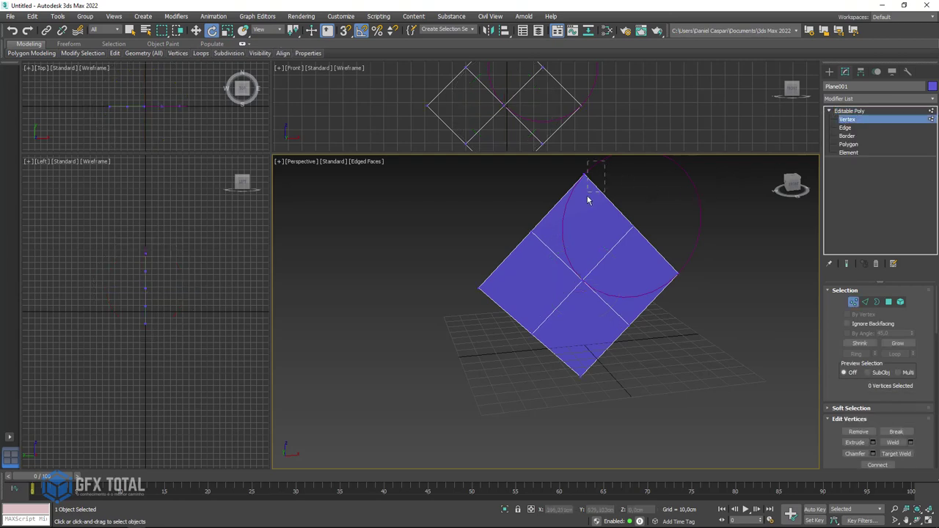
left_click_drag(601, 172, 576, 215)
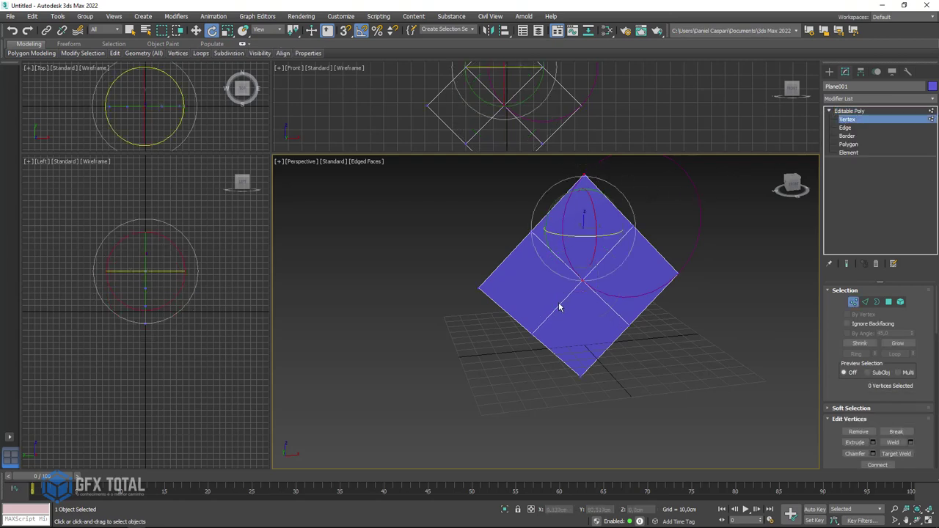
left_click(602, 236)
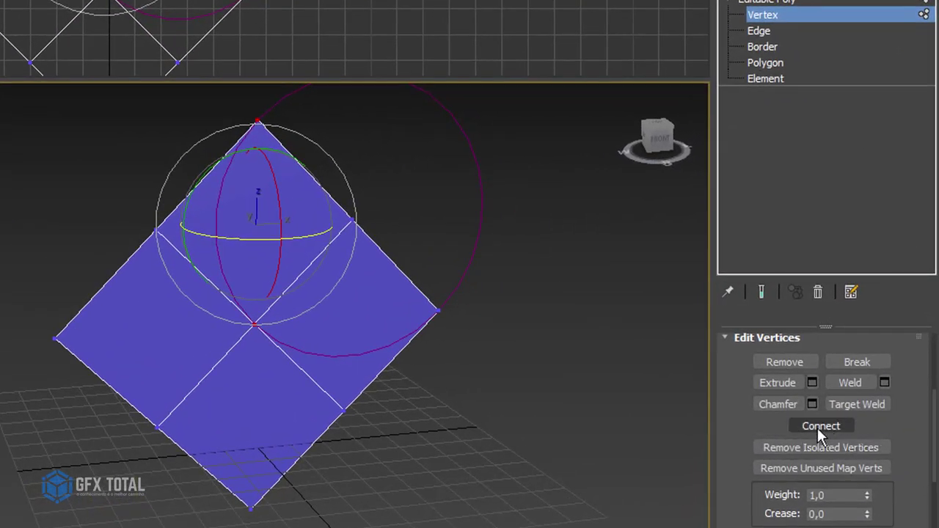
left_click(820, 427)
left_click(608, 431)
mouse_move(608, 431)
middle_mouse_down("alt")
mouse_move(488, 369)
mouse_move(485, 352)
mouse_move(595, 321)
middle_mouse_up("alt")
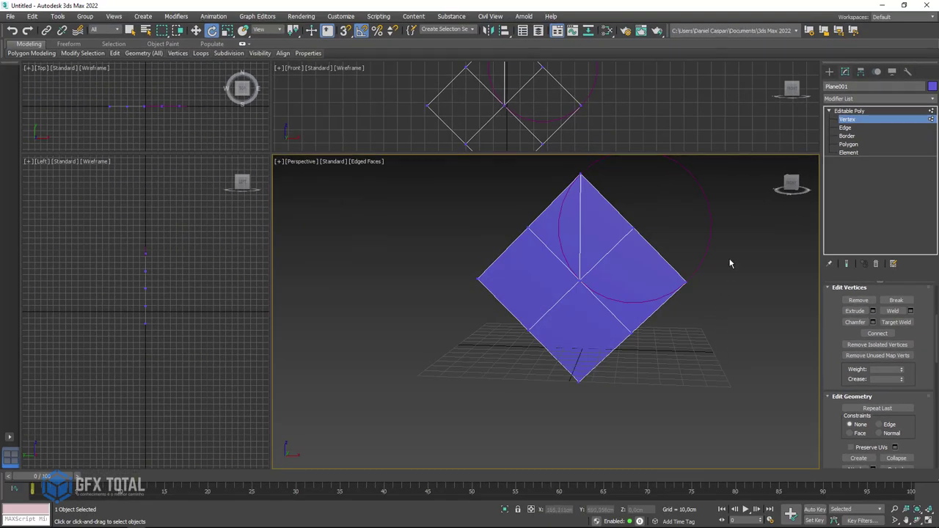
Delete the right and bottom corner vertices with their faces, selecting the leftover vertex.
left_click_drag(730, 263, 642, 372)
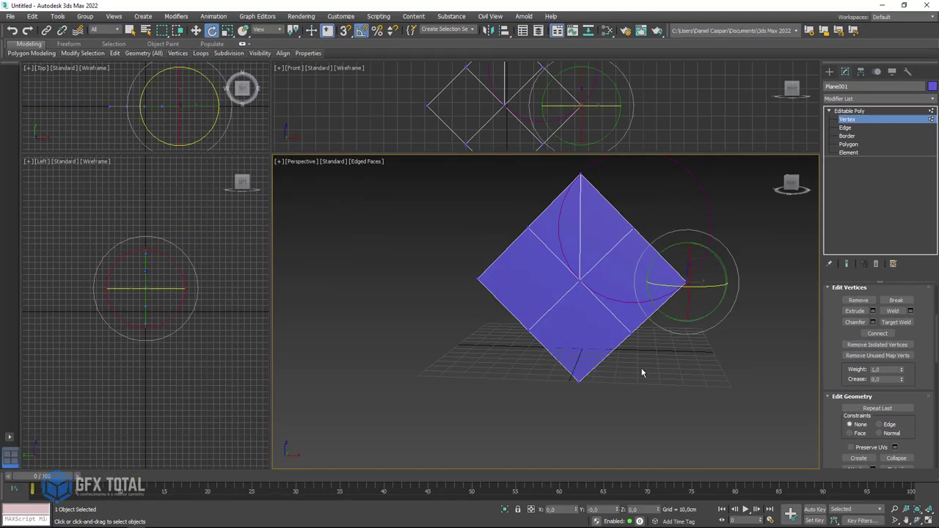
key("Delete")
mouse_move(660, 329)
left_mouse_down()
mouse_move(552, 414)
mouse_move(486, 317)
left_mouse_up()
key("Delete")
key("Delete")
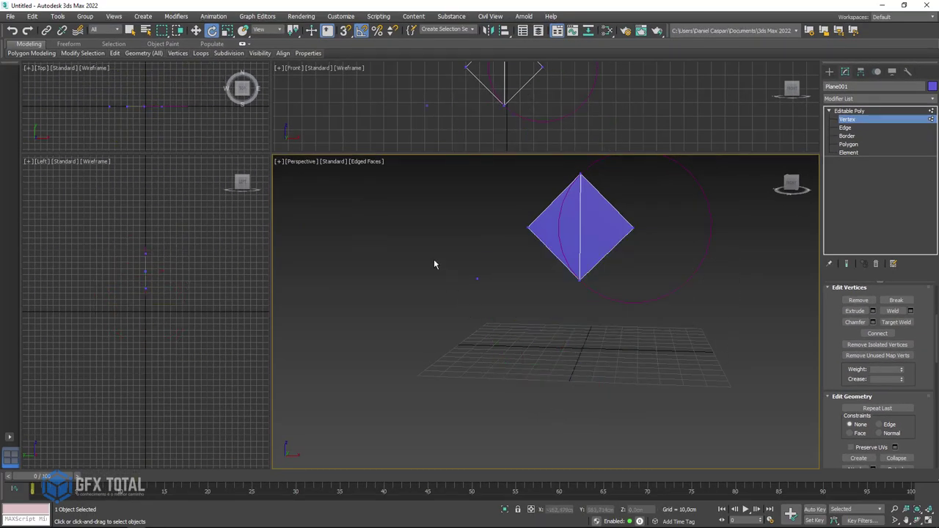
left_click(478, 279)
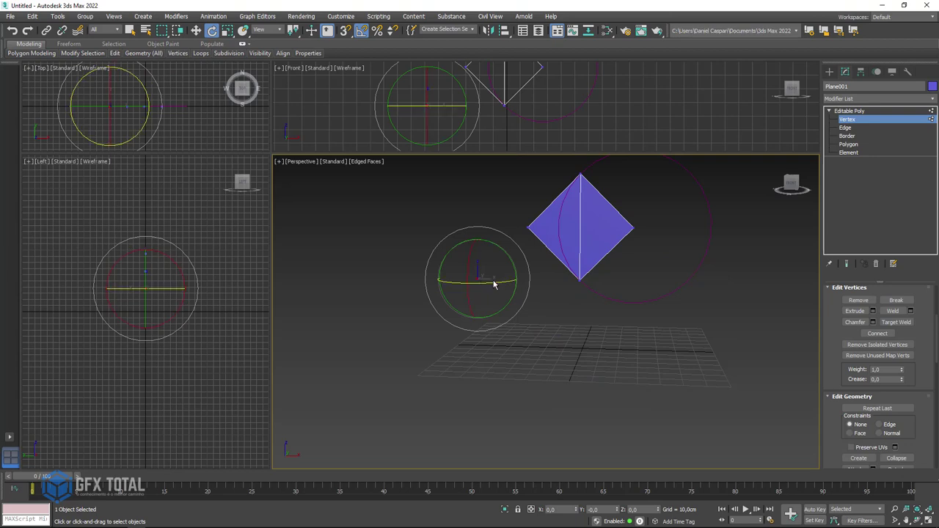
Delete the leftover vertex and the diamond's right vertex, then frame the left triangle in Front view.
key("Delete")
scroll(598, 228, "up", 2)
scroll(579, 239, "up", 2)
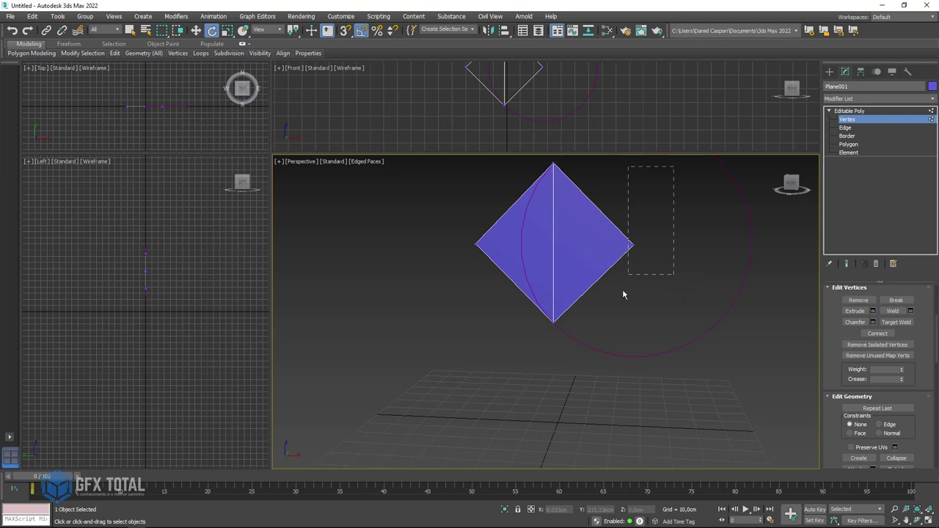
left_click_drag(673, 166, 622, 289)
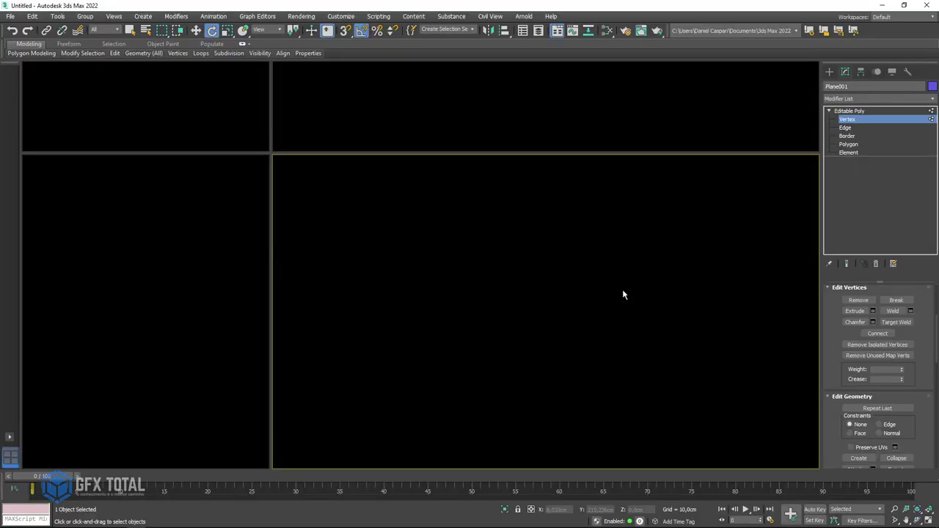
key("Delete")
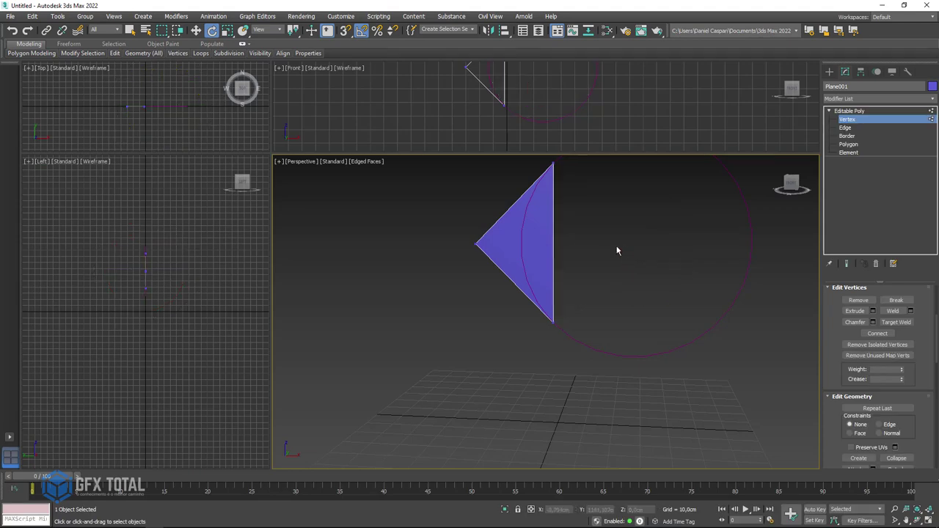
middle_click_drag(620, 251, 608, 293)
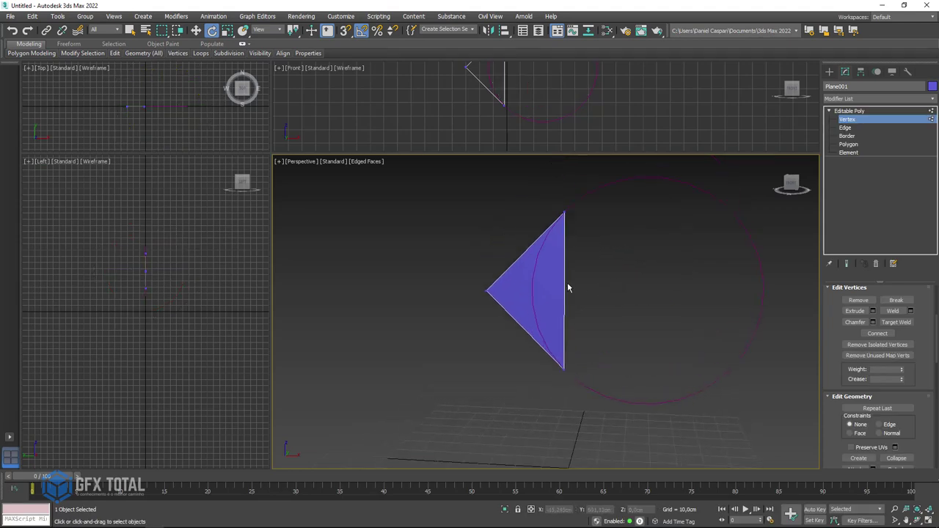
key("f")
scroll(545, 246, "up", 5)
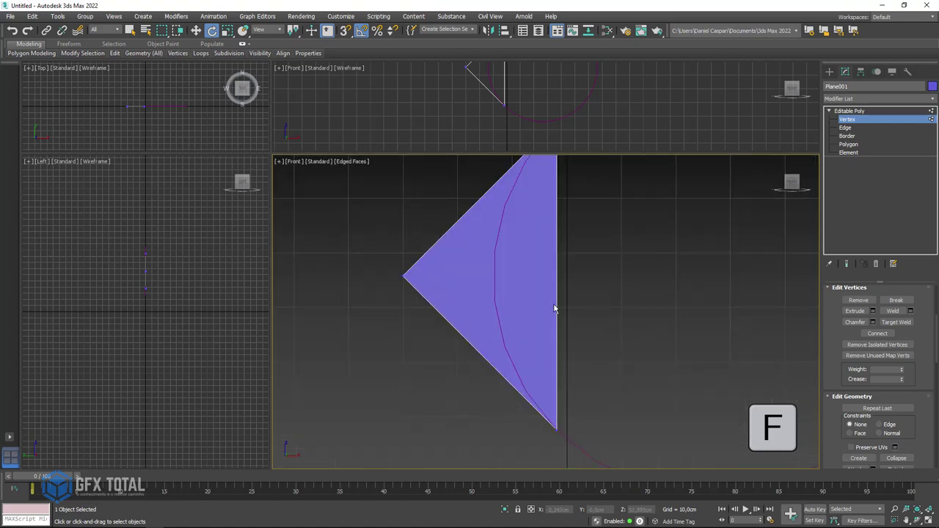
scroll(501, 304, "down", 4)
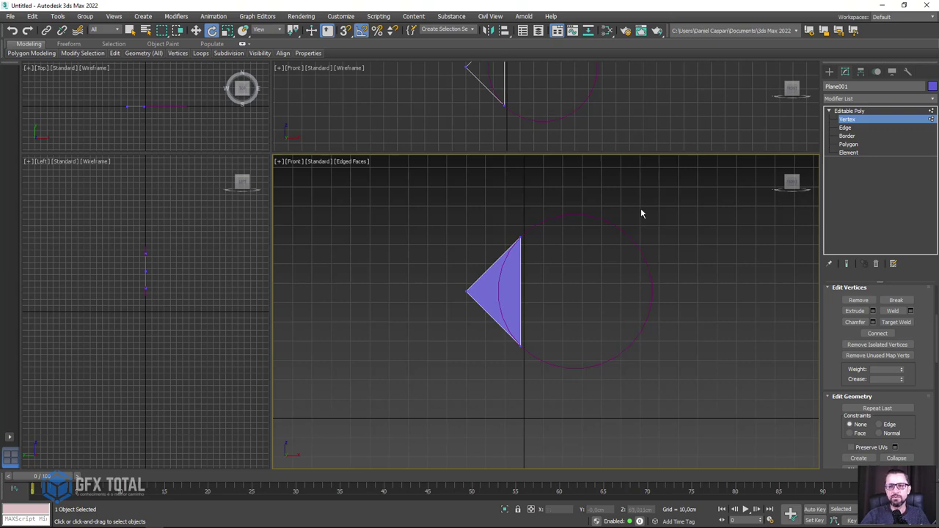
Set the guide circle's Interpolation Steps to 3.
left_click_drag(668, 192, 596, 277)
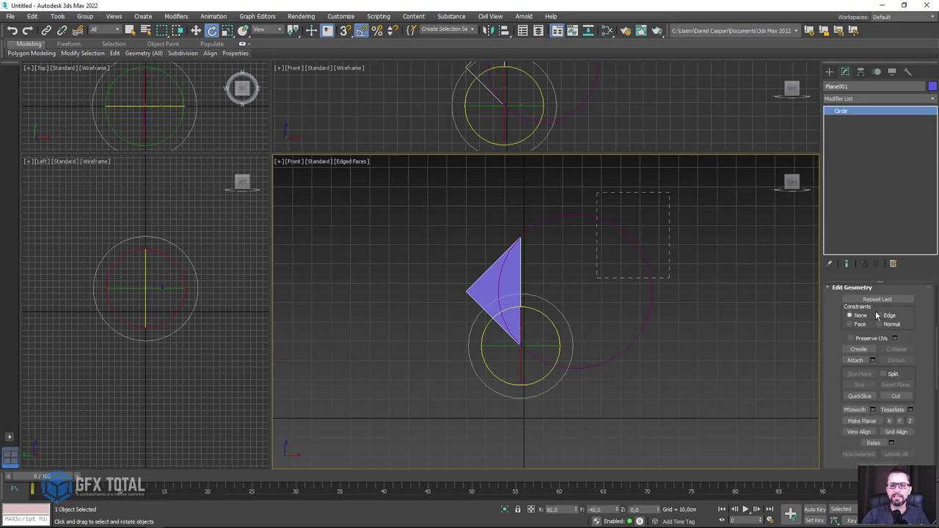
left_click(851, 300)
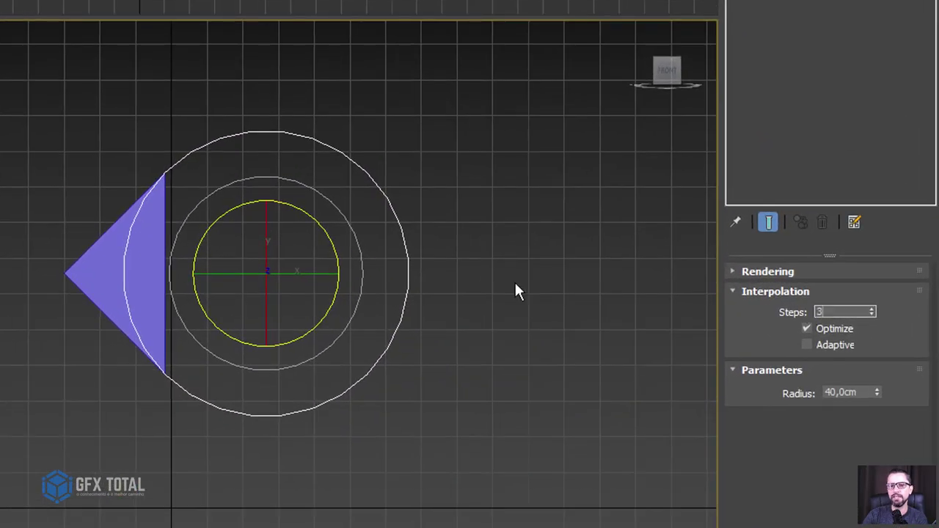
key("Return")
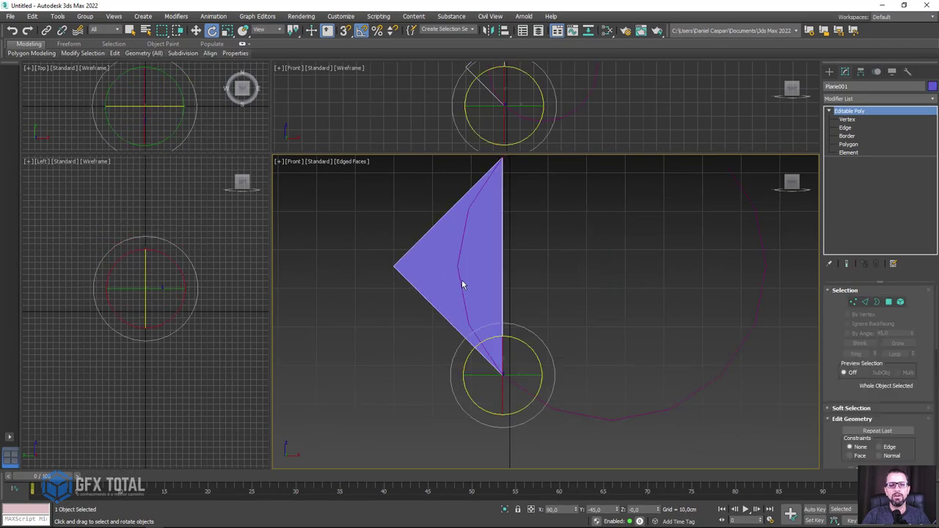
Switch to the Move tool and enter the plane's Vertex sub-object level.
key("w")
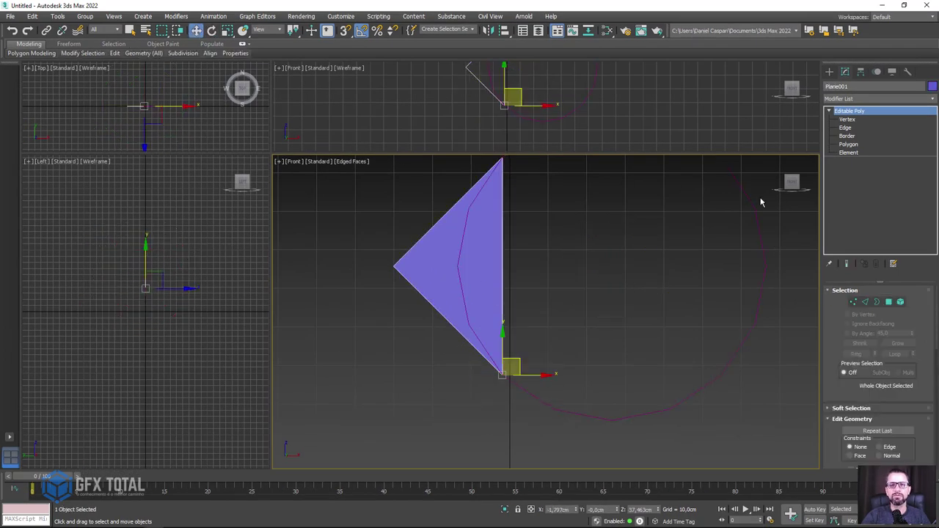
left_click(847, 119)
scroll(525, 348, "up", 2)
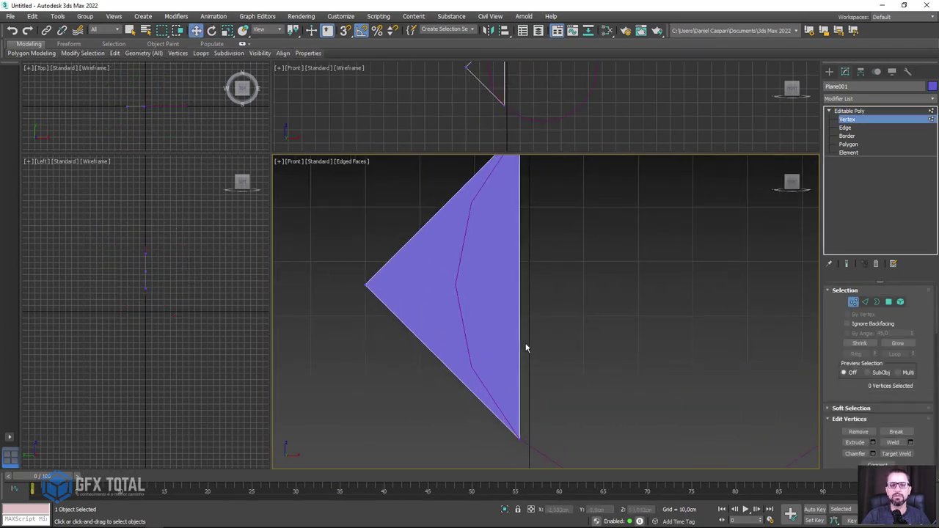
scroll(525, 349, "down", 1)
left_click_drag(831, 430, 854, 215)
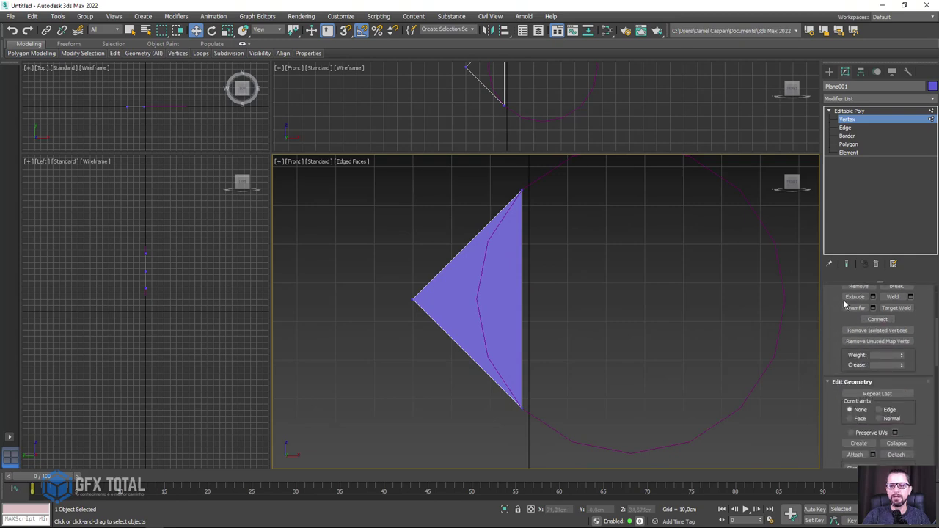
Cut new edges into the triangle along the circle's curve with 3D Snaps on.
left_click(896, 399)
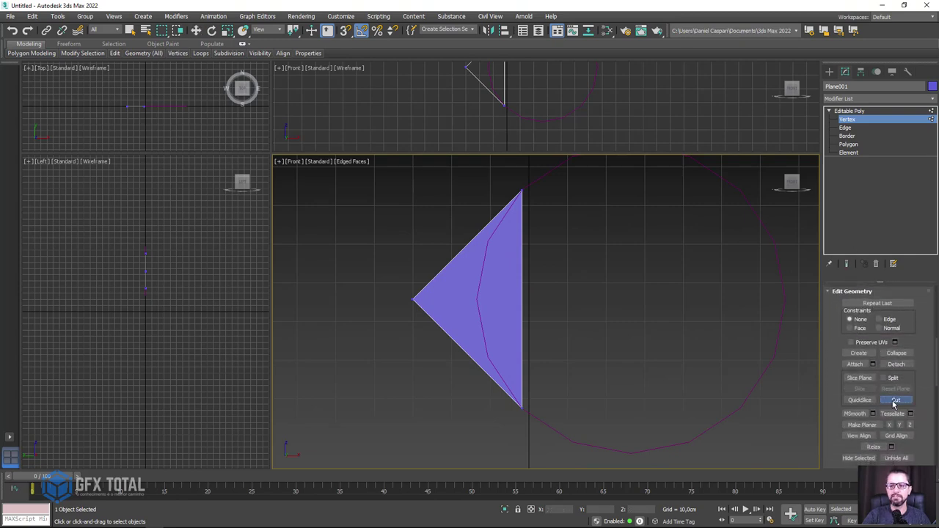
left_click(346, 30)
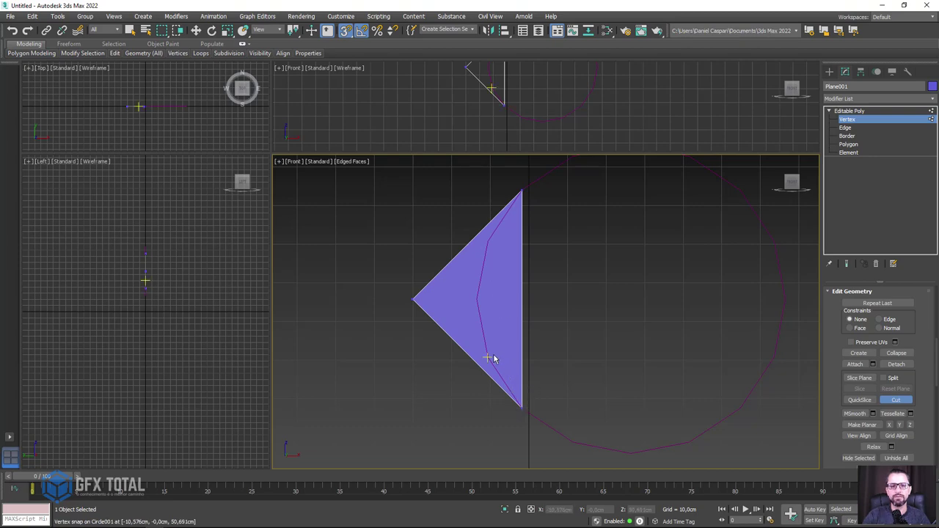
left_click(475, 303)
left_click(489, 242)
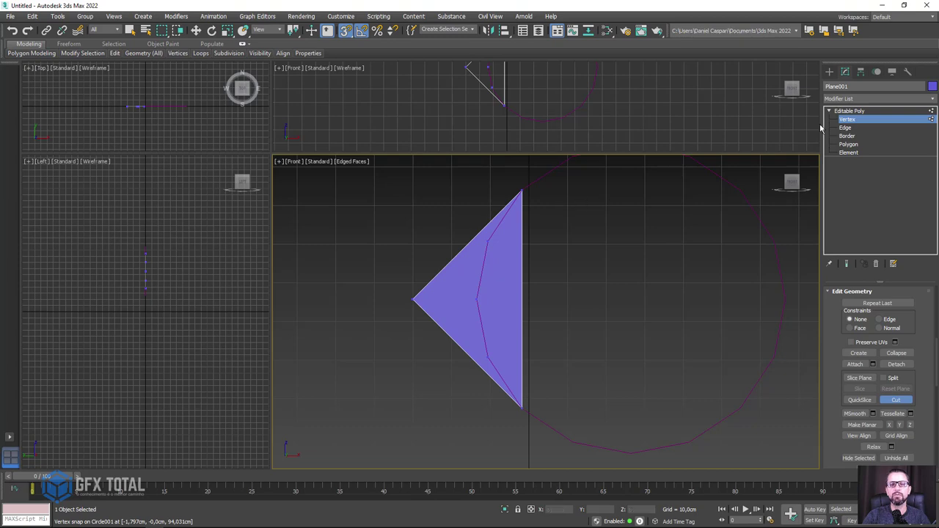
left_click(849, 118)
Delete the guide circle Circle001 and reselect the triangle plane.
scroll(653, 207, "down", 2)
scroll(604, 237, "down", 2)
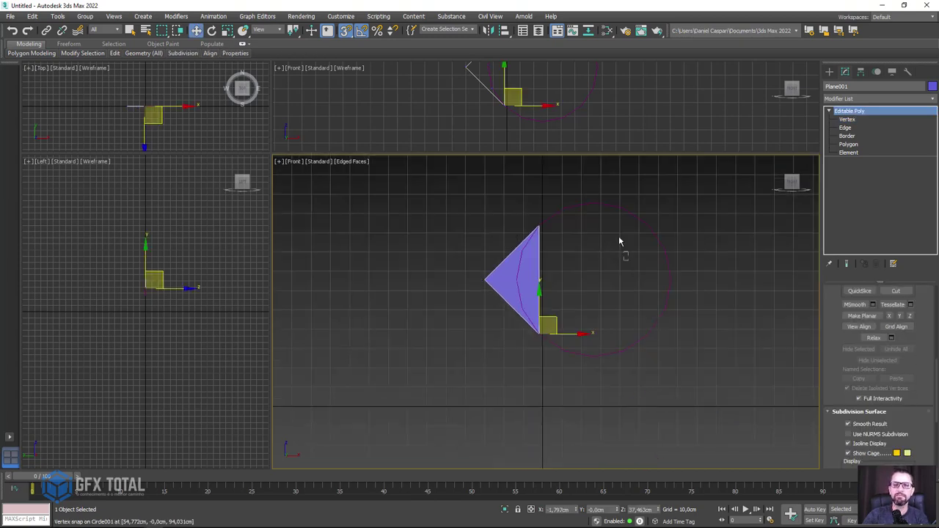
left_click(614, 215)
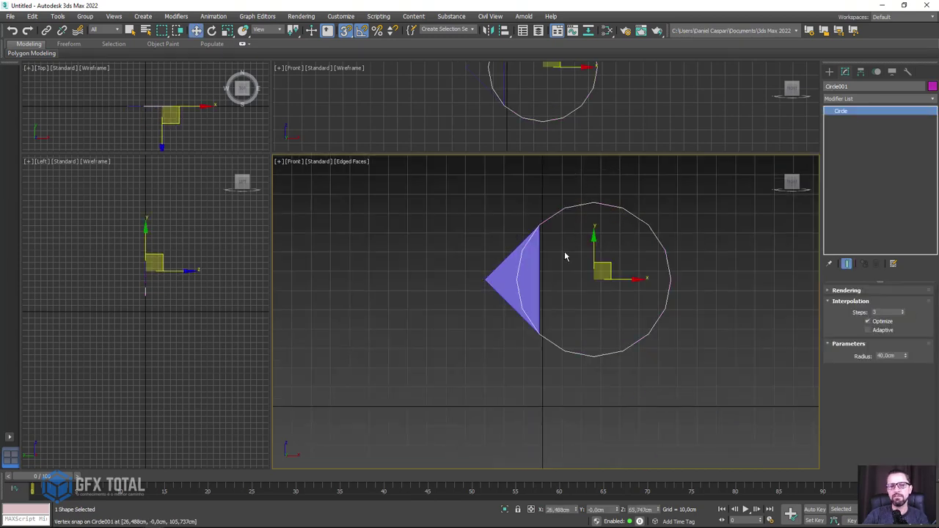
key("Delete")
left_click(535, 277)
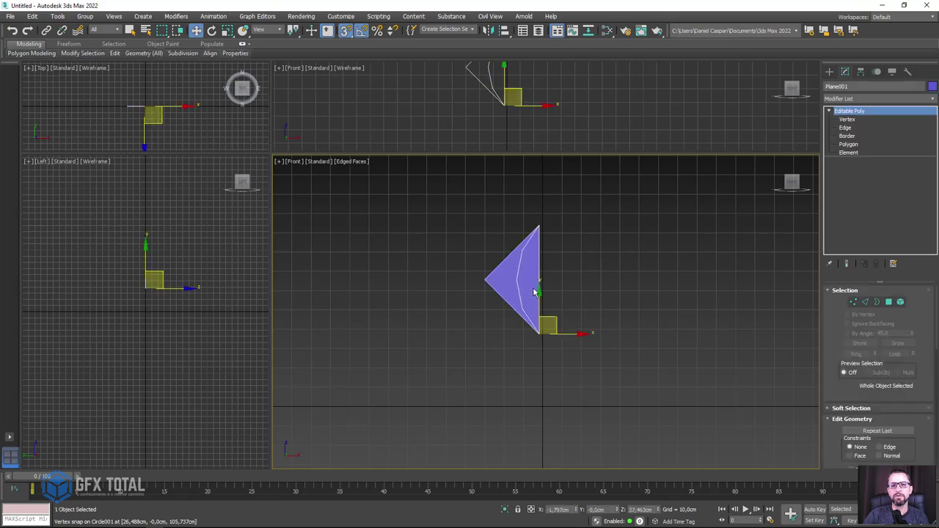
mouse_move(566, 268)
middle_mouse_down("alt")
mouse_move(606, 275)
mouse_move(615, 297)
middle_mouse_up("alt")
Maximize the near-front view of the triangle with Alt+W and show the Create panel's shape options.
scroll(615, 297, "up", 3)
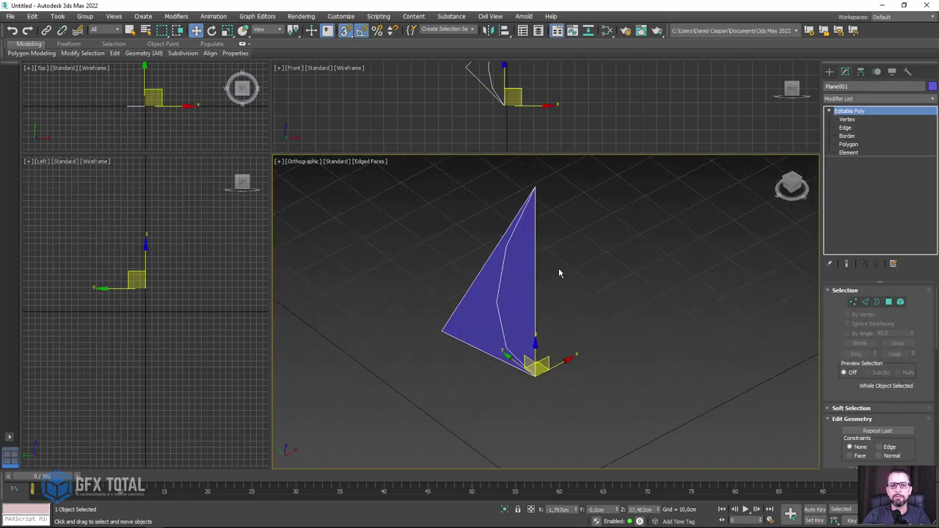
scroll(558, 268, "up", 1)
mouse_move(495, 253)
middle_mouse_down("alt")
mouse_move(497, 225)
mouse_move(587, 256)
mouse_move(551, 264)
mouse_move(466, 238)
middle_mouse_up("alt")
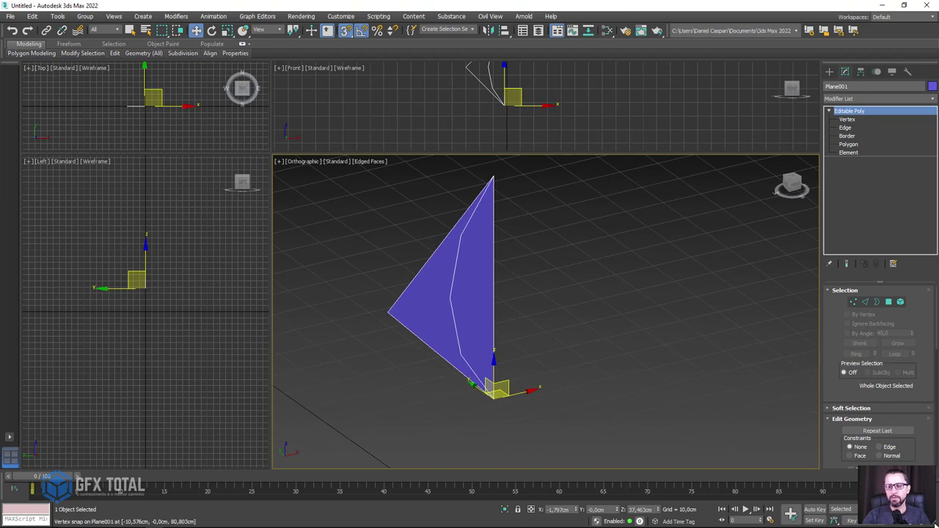
key("alt+w")
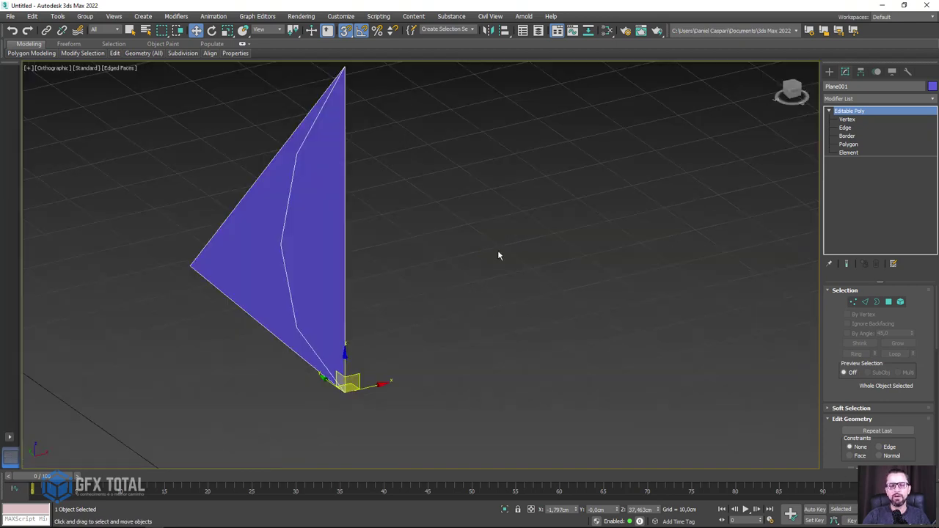
mouse_move(497, 255)
middle_mouse_down("alt")
mouse_move(538, 284)
mouse_move(505, 264)
mouse_move(491, 268)
mouse_move(496, 258)
mouse_move(491, 290)
mouse_move(443, 264)
mouse_move(614, 233)
mouse_move(647, 241)
mouse_move(698, 230)
mouse_move(588, 256)
mouse_move(616, 242)
middle_mouse_up("alt")
left_click(829, 71)
left_click(841, 87)
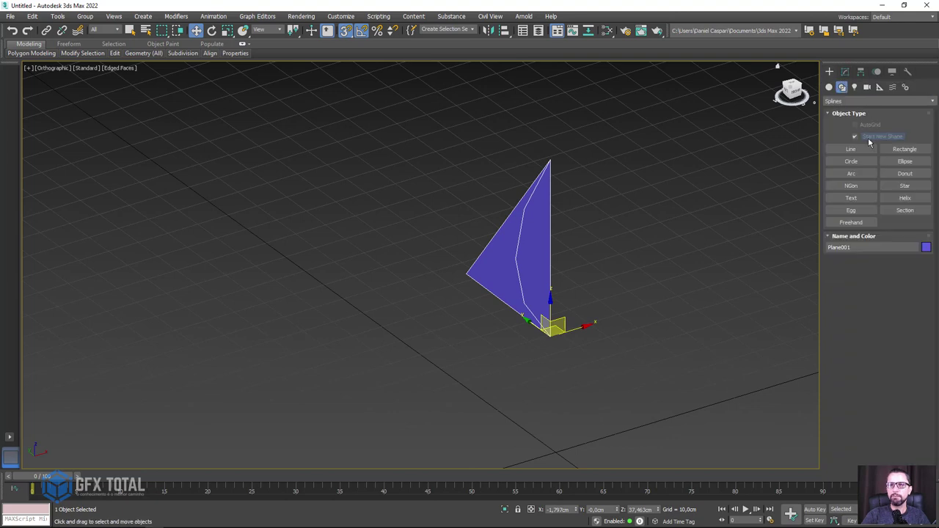
Create a teapot from Standard Primitives beside the triangle plane.
left_click(829, 86)
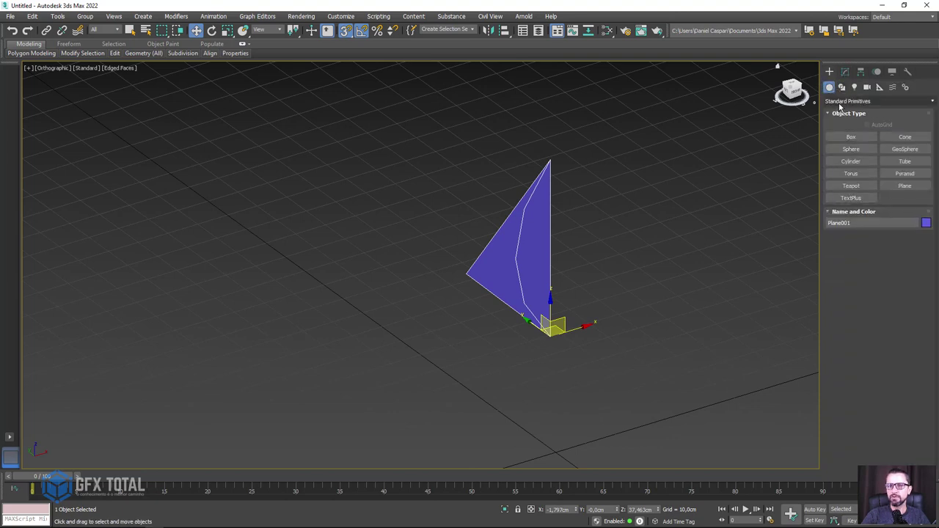
left_click(842, 102)
left_click(836, 115)
left_click(853, 186)
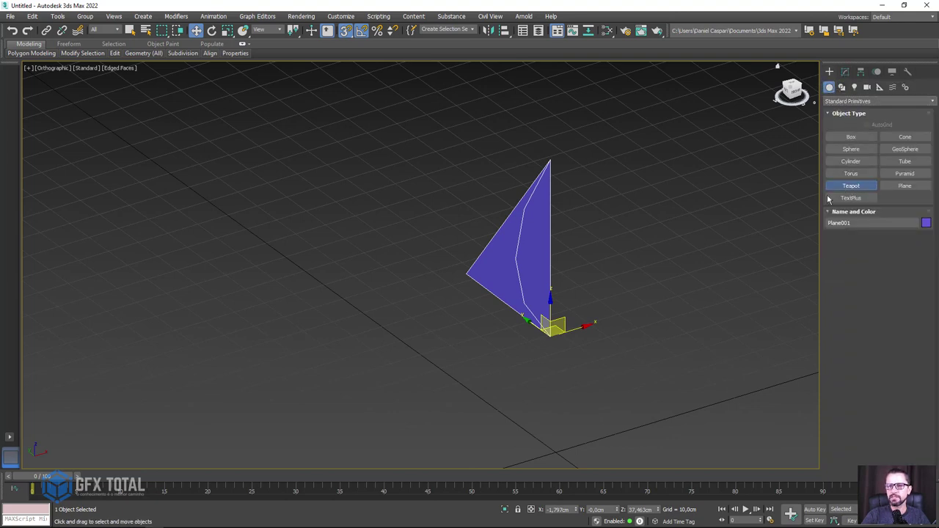
left_click_drag(612, 264, 639, 268)
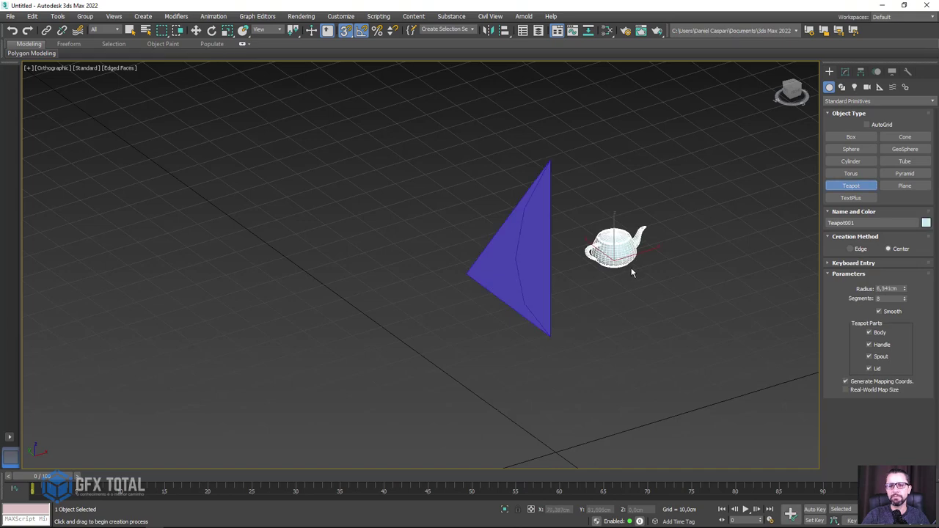
right_click(729, 216)
Move Teapot001 closer to the plane and raise it up beside it.
left_click(530, 195)
middle_click_drag(530, 195, 530, 202, "alt")
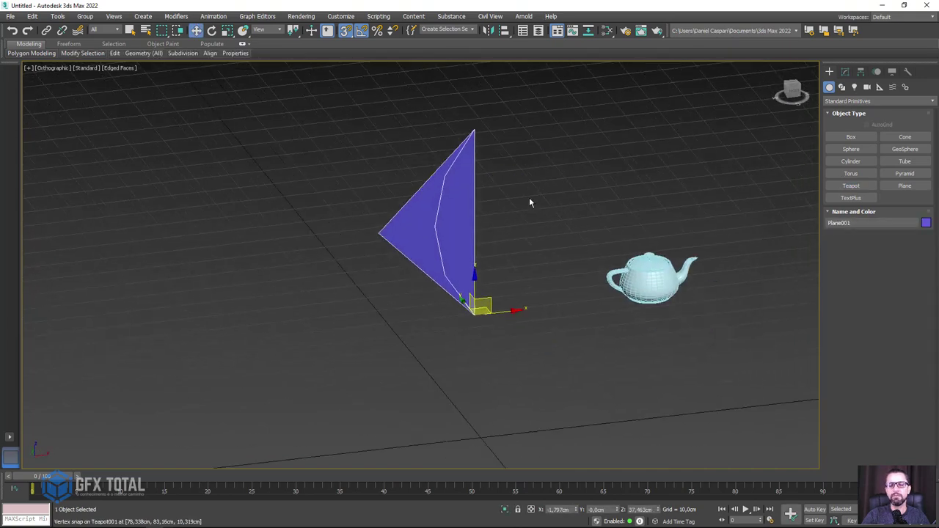
scroll(531, 203, "down", 5)
left_click(588, 233)
mouse_move(635, 235)
middle_mouse_down("alt")
mouse_move(614, 276)
mouse_move(475, 306)
middle_mouse_up("alt")
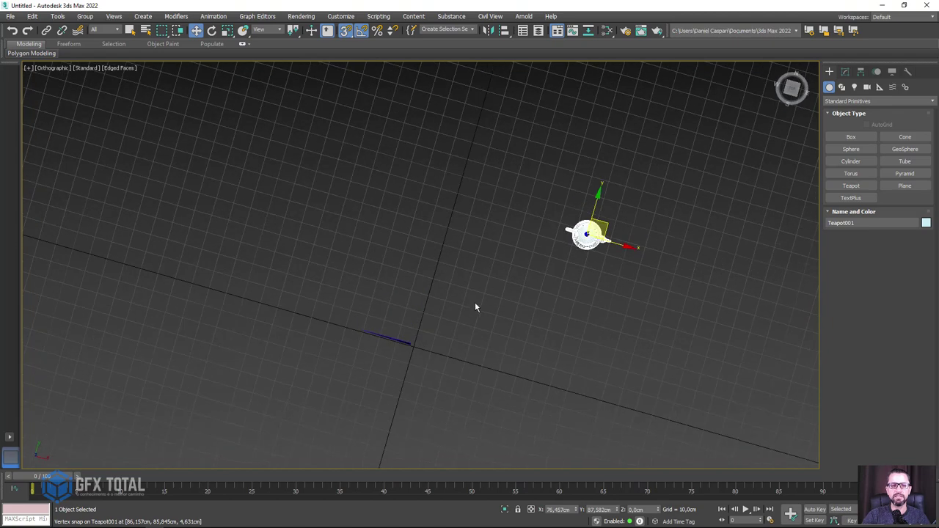
left_click_drag(605, 229, 469, 317)
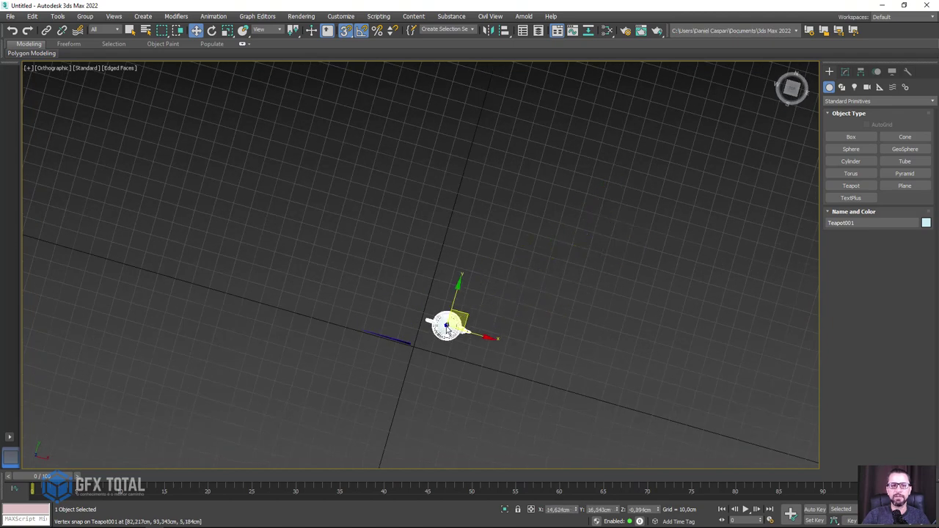
middle_click_drag(509, 320, 491, 279, "alt")
scroll(488, 271, "up", 4)
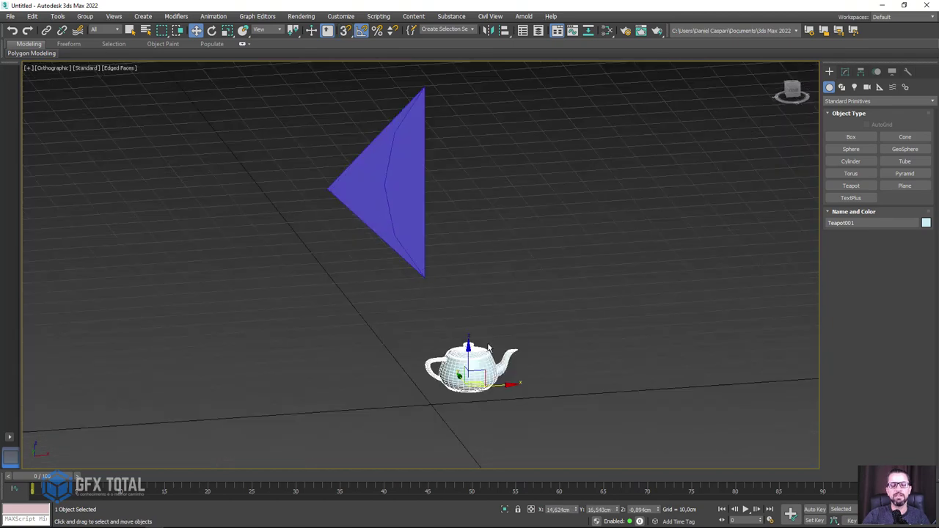
left_click_drag(467, 355, 469, 170)
mouse_move(470, 170)
middle_mouse_down("alt")
mouse_move(433, 244)
mouse_move(547, 337)
mouse_move(410, 300)
middle_mouse_up("alt")
Select Plane001 and show its Editable Poly levels in the Modify panel.
left_click(402, 295)
left_click(402, 295)
scroll(442, 290, "up", 5)
scroll(442, 289, "down", 2)
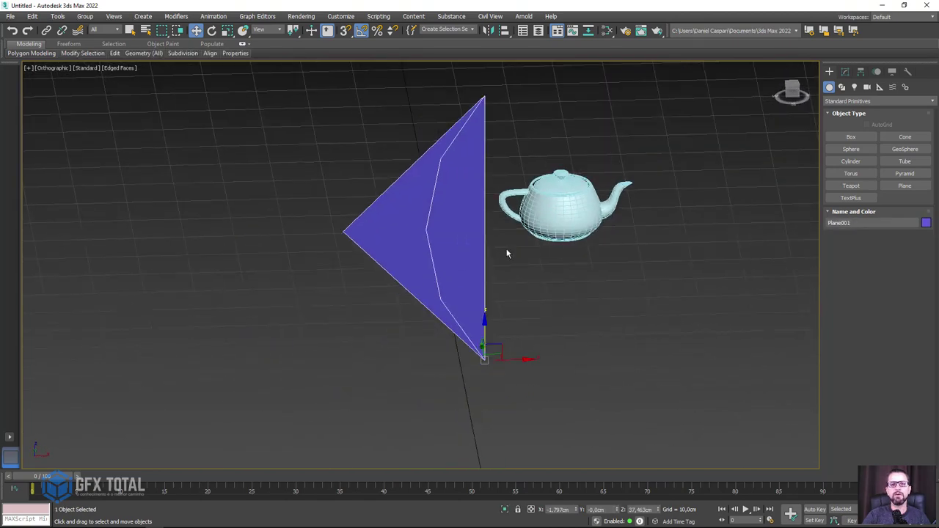
left_click(845, 71)
Extrude the plane's right border edge into a rectangular panel.
left_click(846, 127)
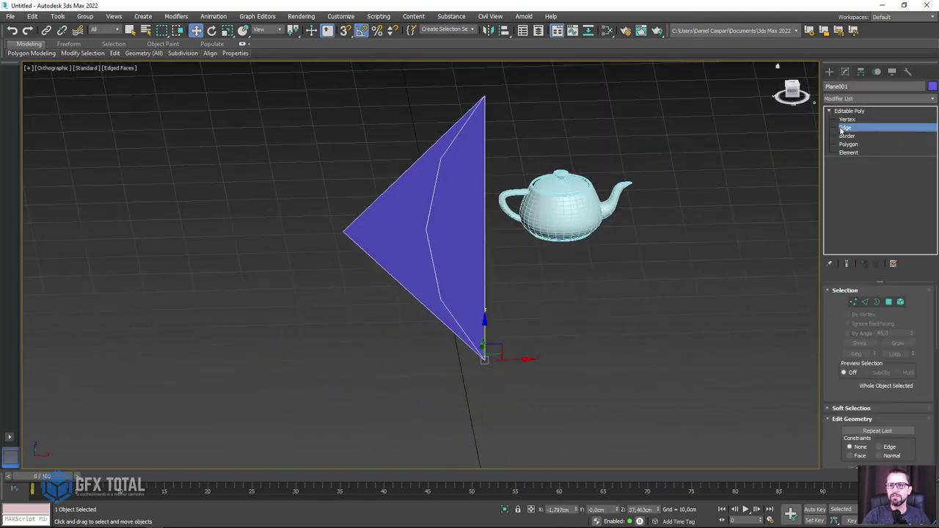
left_click(484, 231)
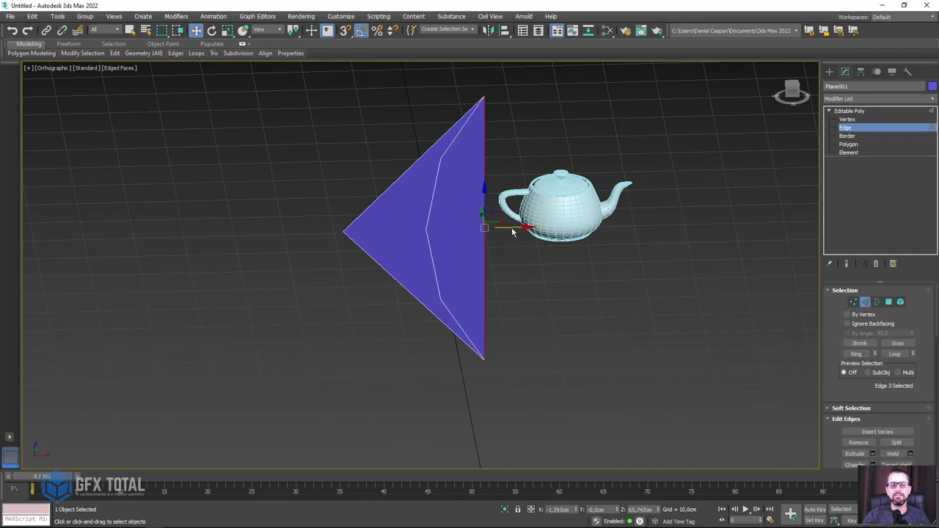
left_click_drag(512, 232, 626, 229, "shift")
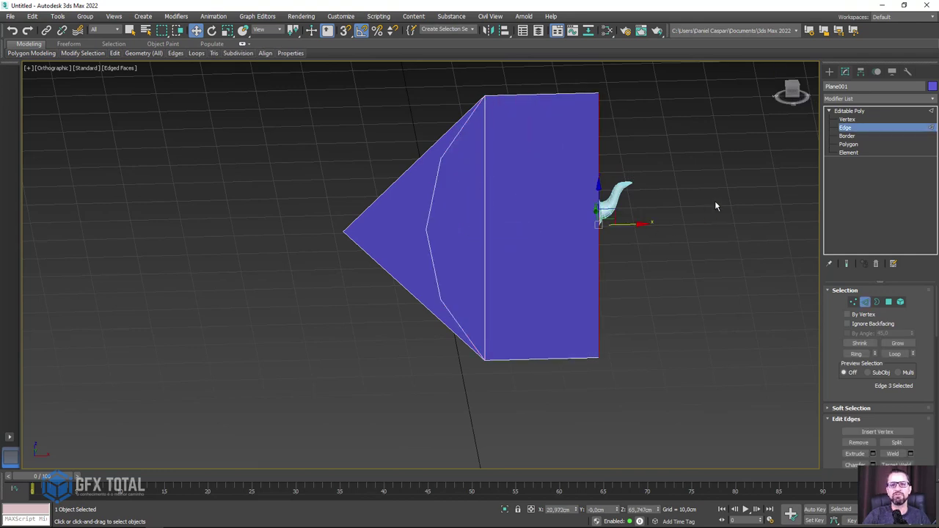
left_click_drag(458, 262, 462, 264)
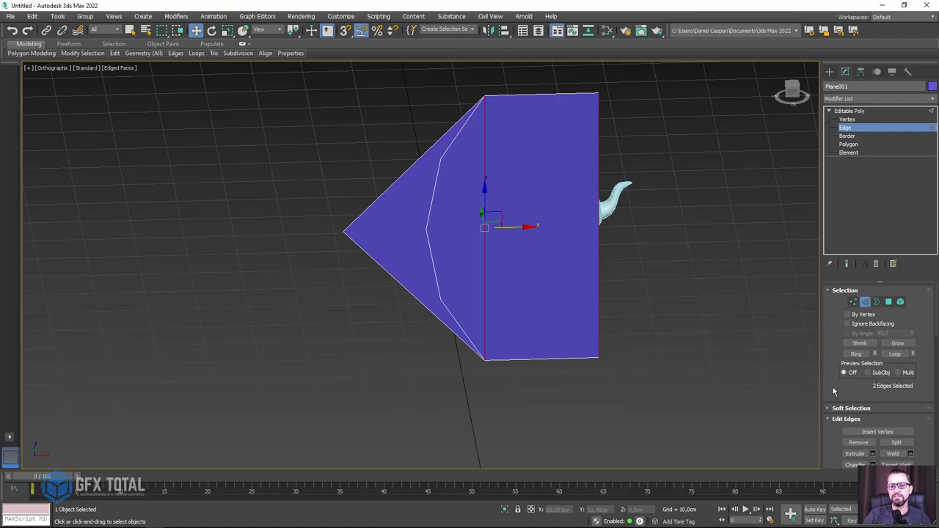
left_click_drag(844, 413, 847, 266)
Connect the panel's two vertical edges with 3 segments.
left_click(911, 339)
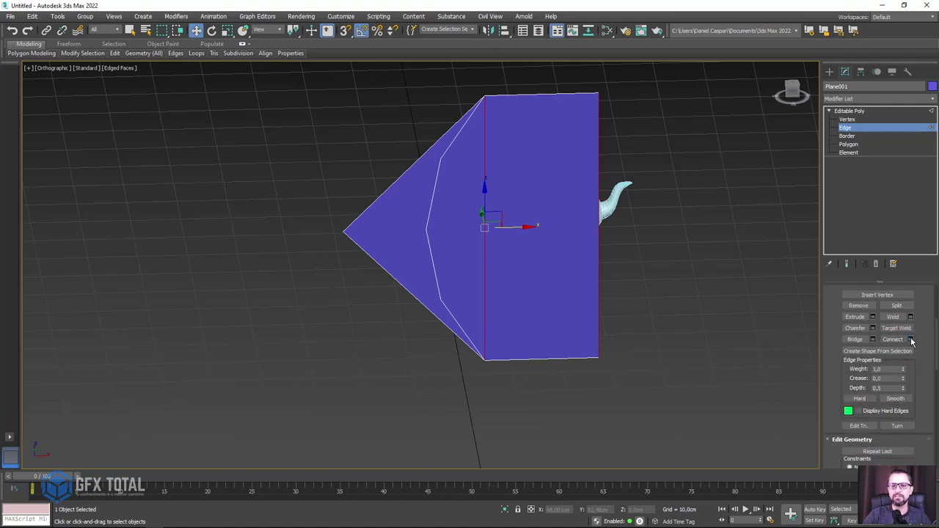
mouse_move(428, 270)
left_mouse_down()
mouse_move(430, 260)
mouse_move(431, 280)
left_mouse_up()
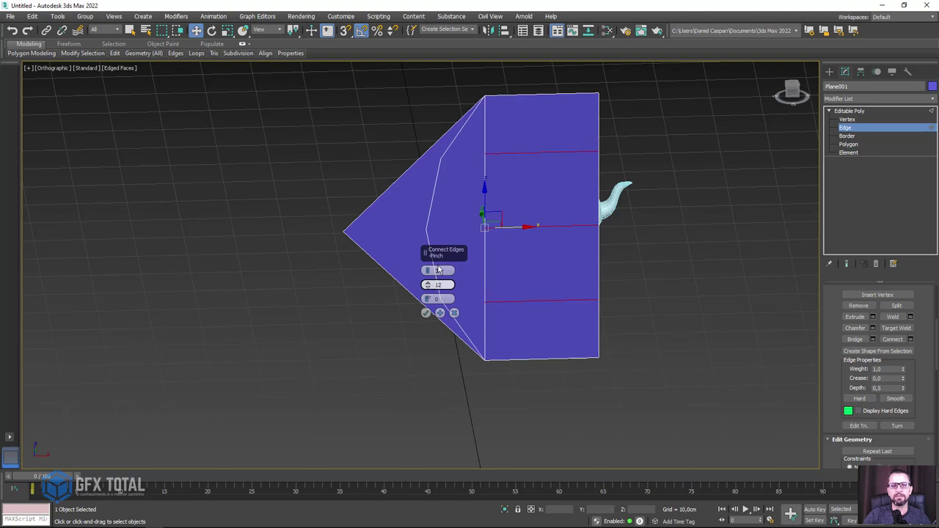
left_click(426, 313)
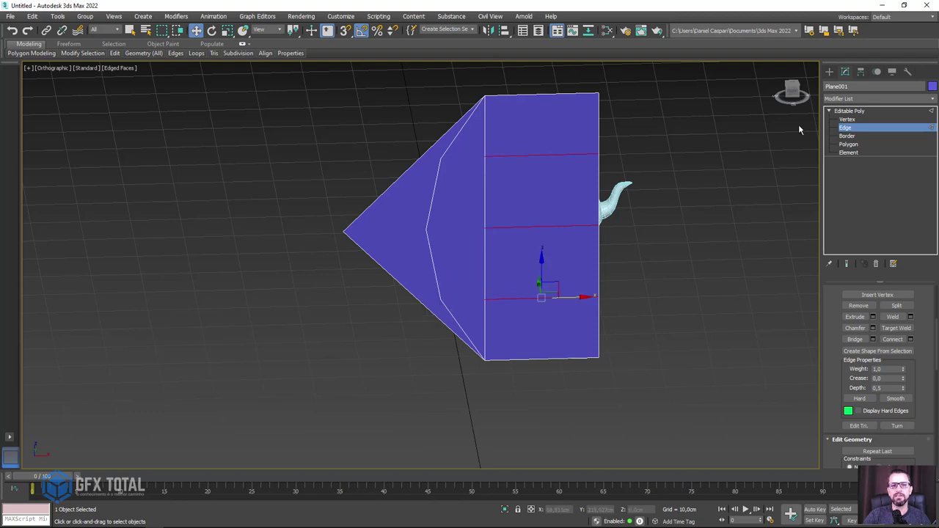
At Vertex level, select the top, middle, lower and left tip vertices.
left_click(847, 120)
left_click_drag(453, 176, 437, 179)
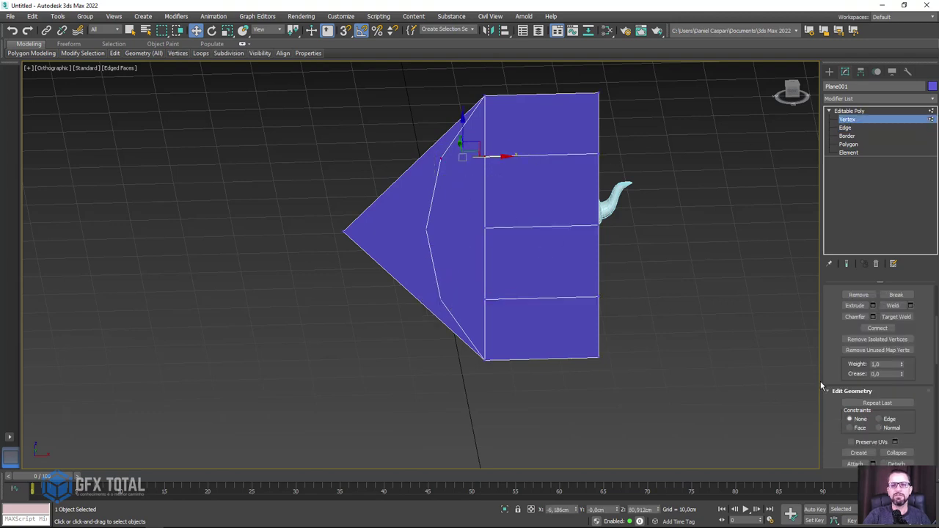
scroll(873, 366, "down", 3)
scroll(873, 367, "up", 4)
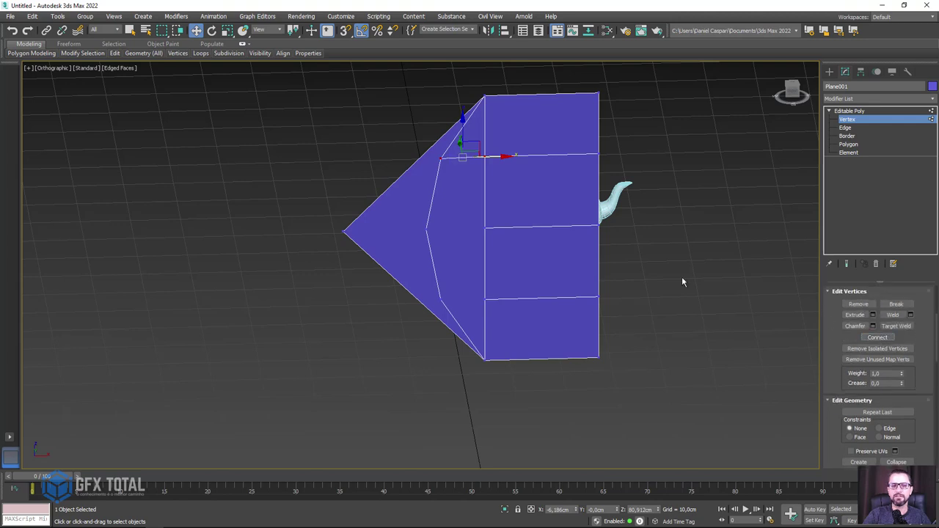
left_click(484, 226)
left_click_drag(432, 290, 499, 310)
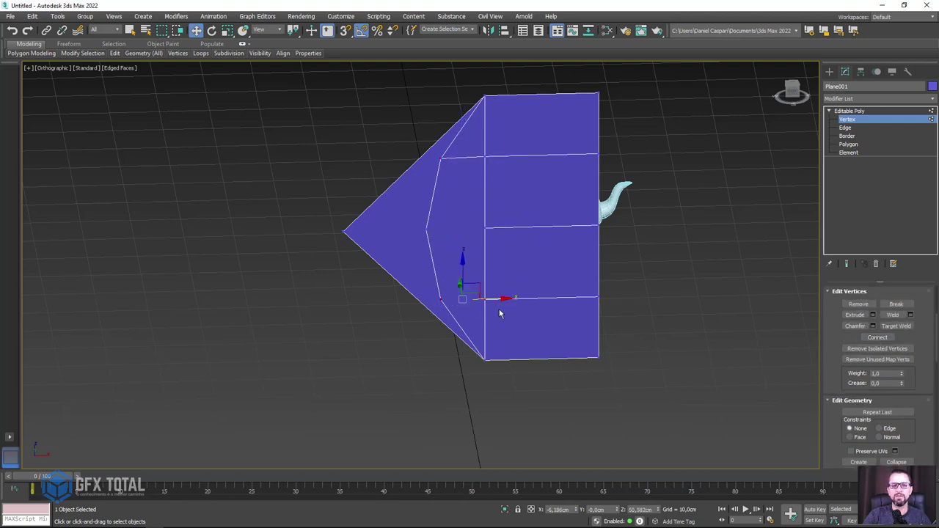
left_click_drag(422, 226, 291, 237)
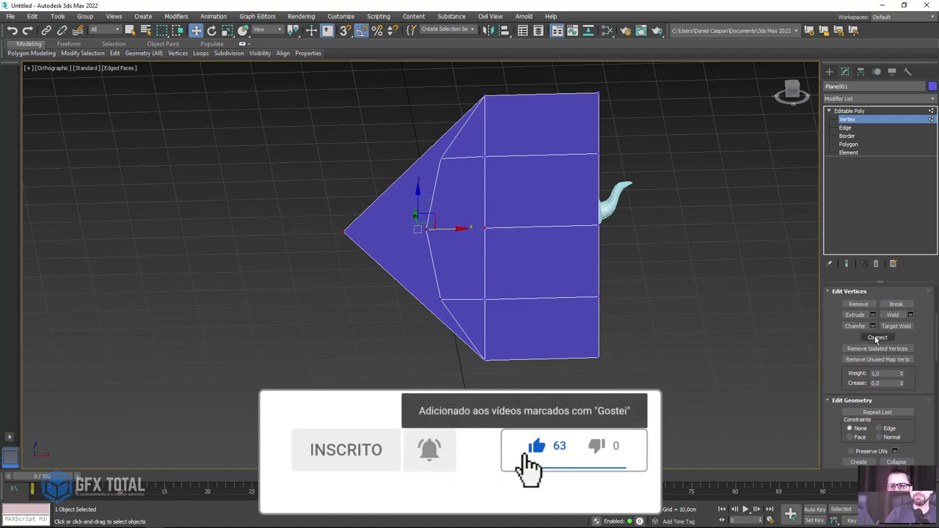
middle_click_drag(490, 281, 479, 257, "alt")
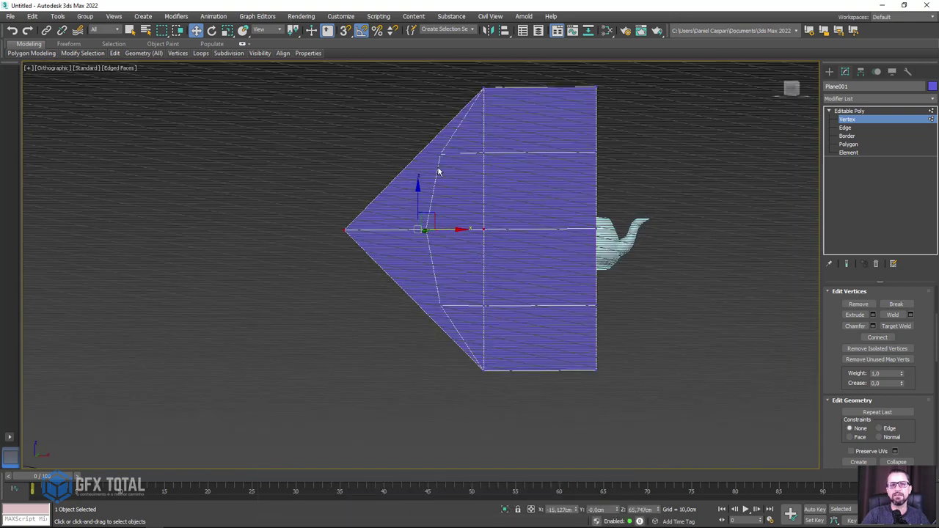
middle_click_drag(440, 172, 390, 134, "alt")
scroll(389, 134, "up", 2)
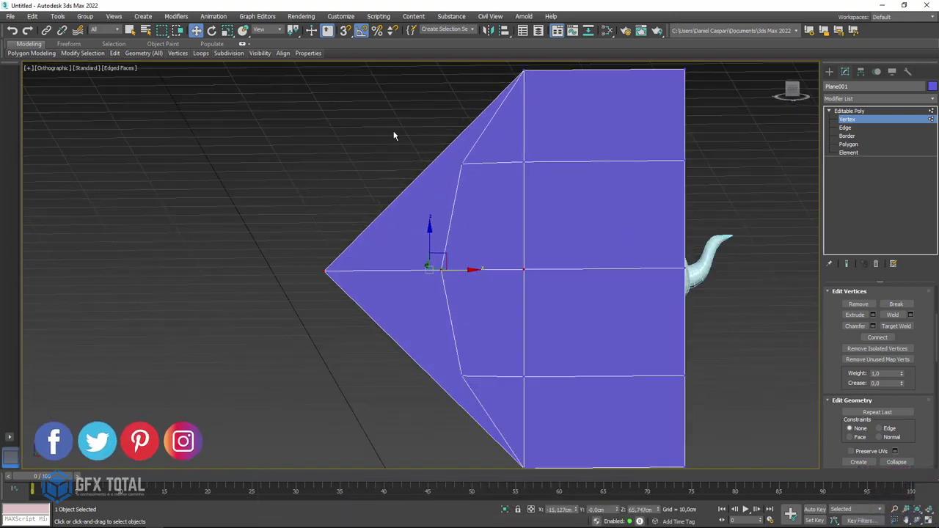
scroll(924, 373, "down", 3)
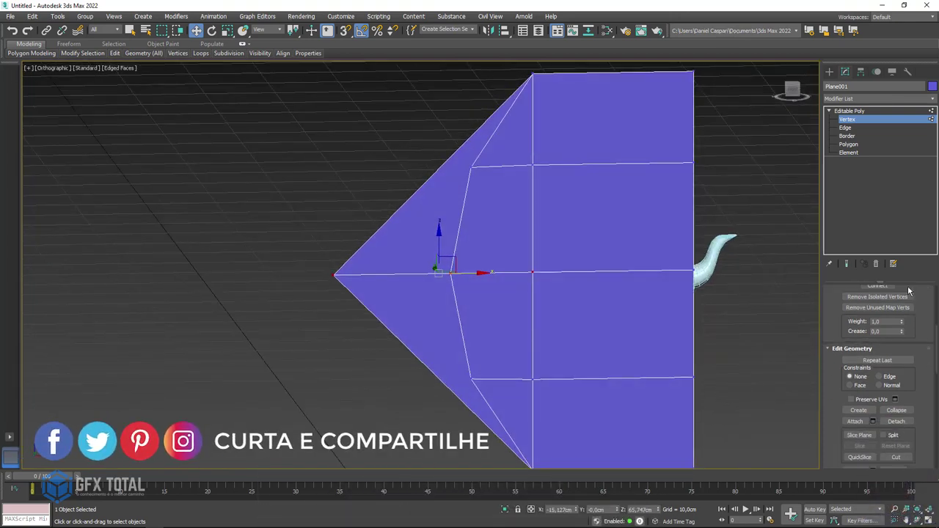
Cut new vertices onto the upper and lower diagonal edges.
left_click(895, 419)
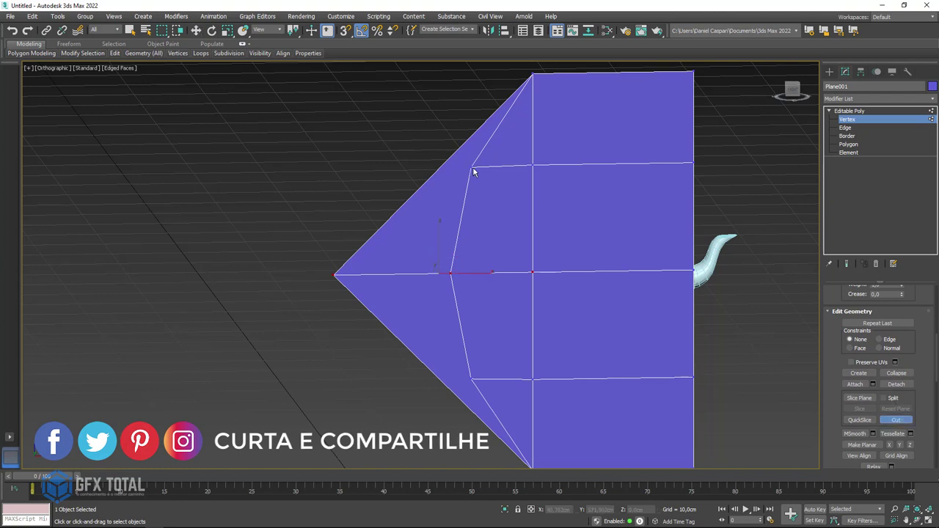
left_click(452, 157)
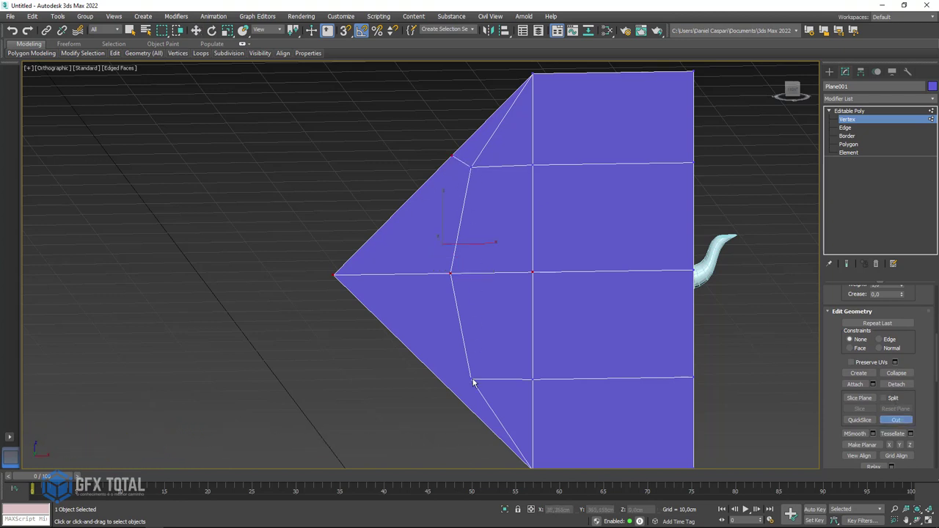
left_click(454, 394)
scroll(440, 308, "down", 2)
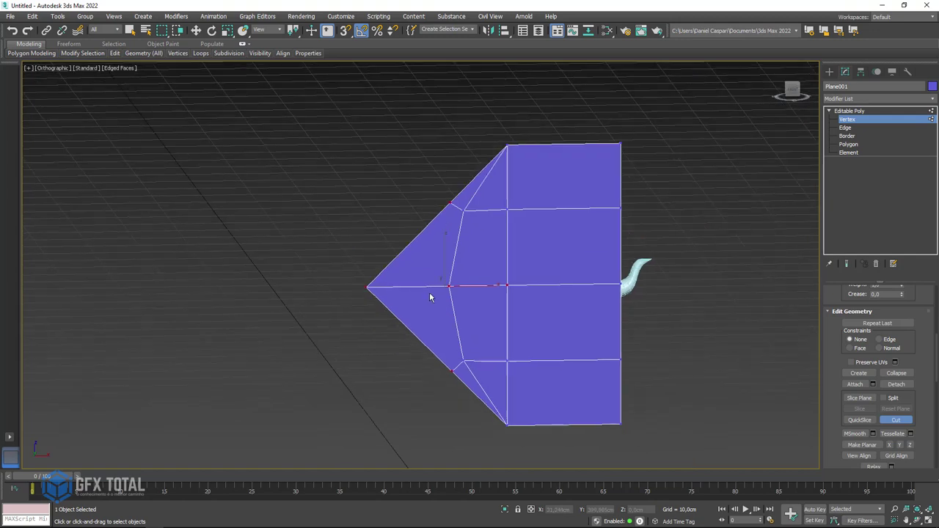
right_click(431, 287)
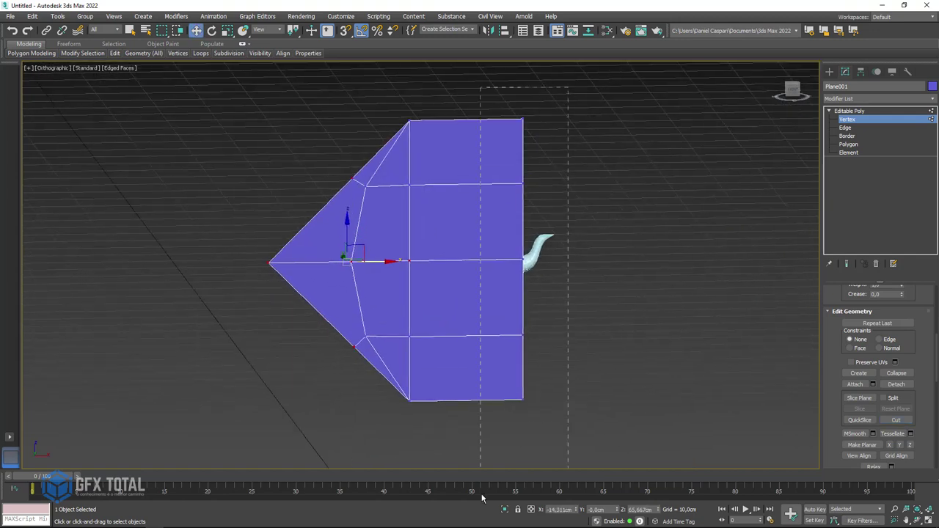
Delete the right-edge vertices and the rectangular panel's faces.
left_click_drag(498, 433, 580, 102)
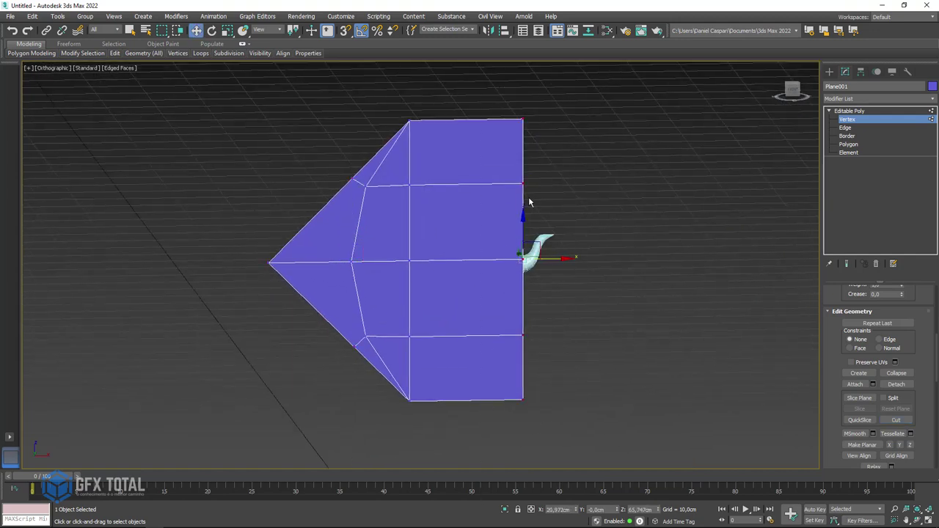
key("Delete")
left_click(851, 119)
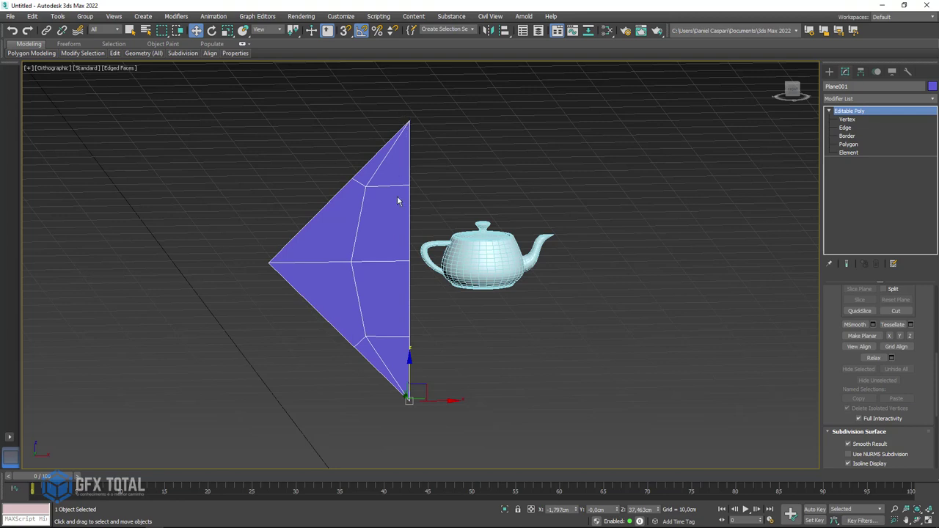
Select the right-column polygons and stand the Slice Plane vertical with a 90° Z rotation.
left_click(851, 145)
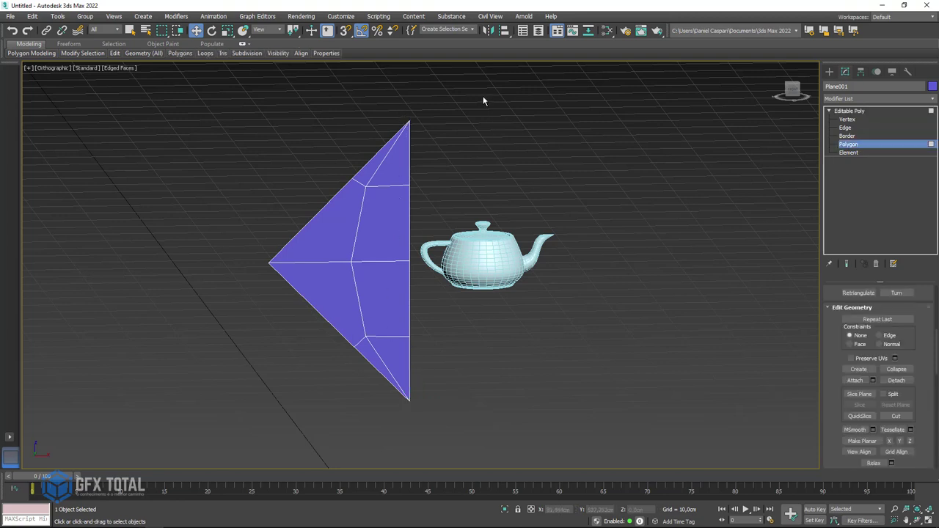
left_click_drag(420, 423, 402, 444)
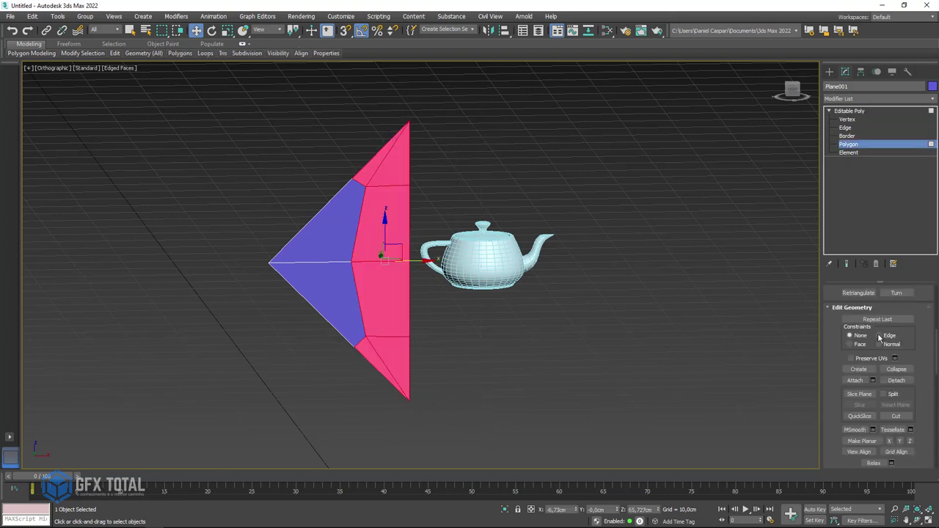
scroll(844, 426, "down", 3)
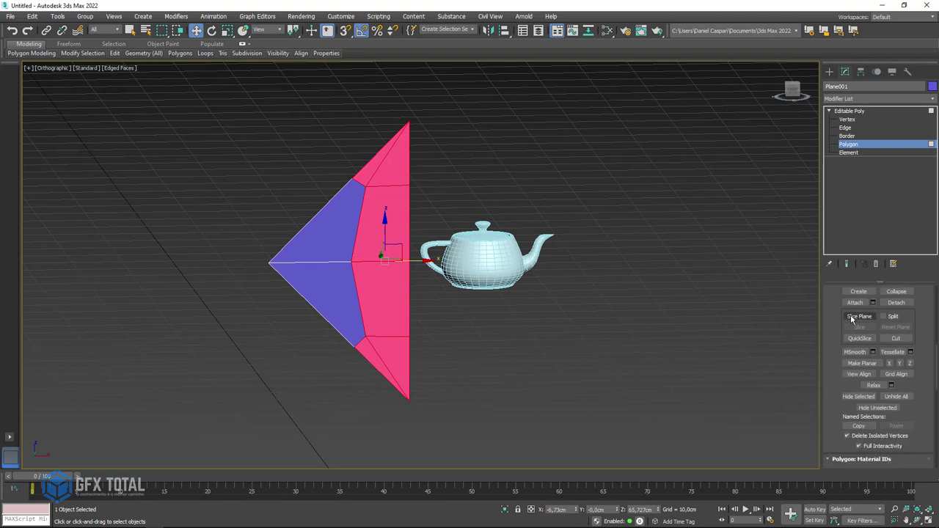
left_click(857, 317)
middle_click_drag(493, 270, 526, 301, "alt")
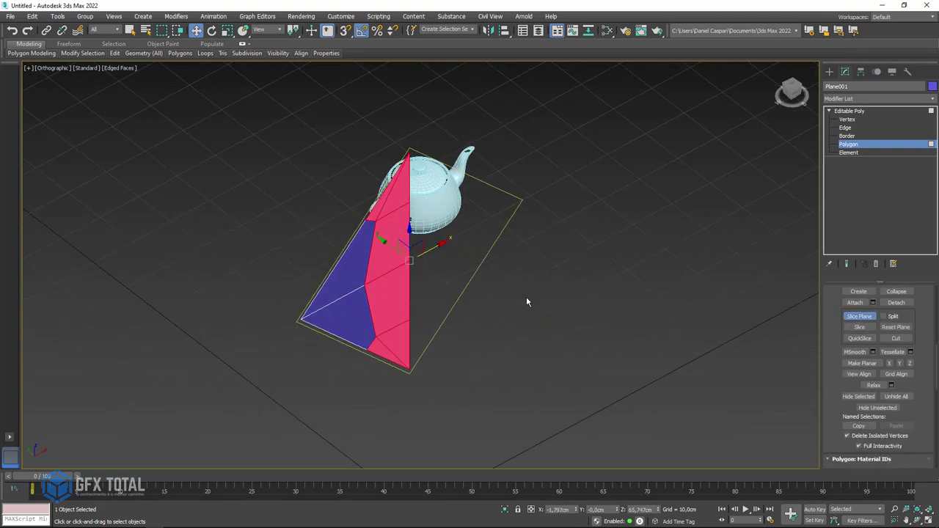
key("e")
left_click_drag(429, 288, 455, 279)
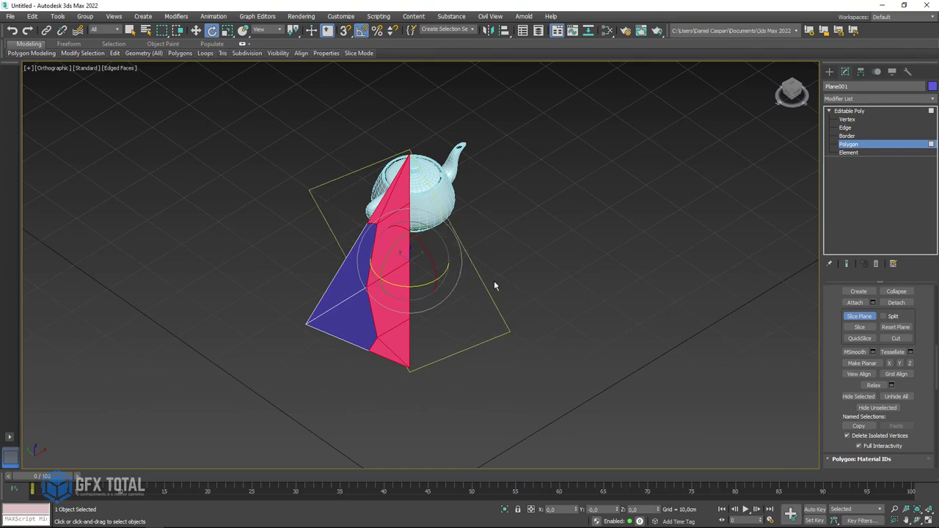
middle_click_drag(495, 286, 404, 248, "alt")
scroll(411, 252, "up", 3)
Shift the slice plane slightly along X, slice, then turn Slice Plane off.
key("w")
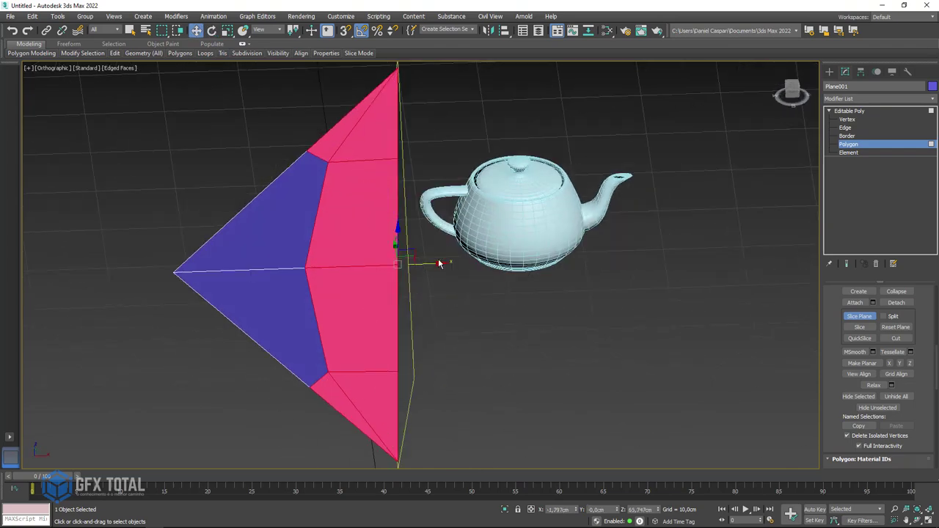
left_click_drag(434, 267, 431, 270)
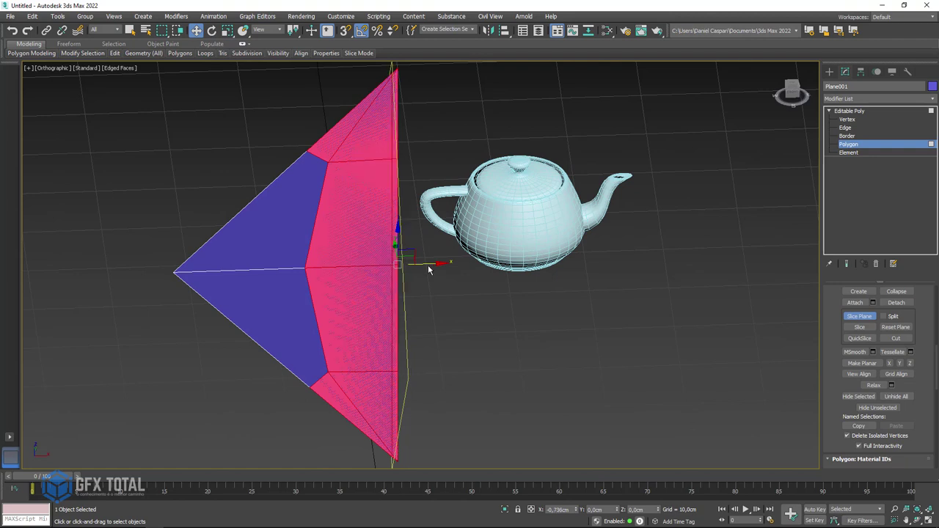
scroll(393, 265, "up", 5)
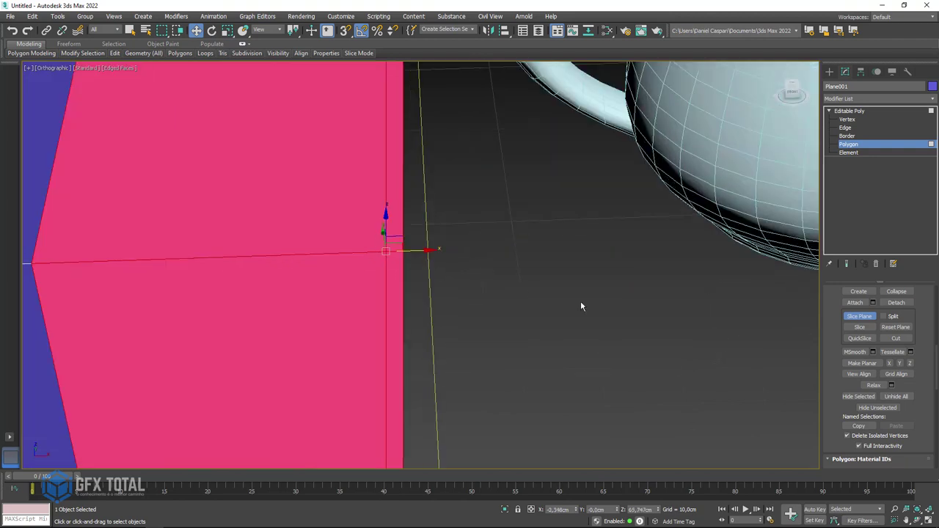
scroll(581, 305, "down", 3)
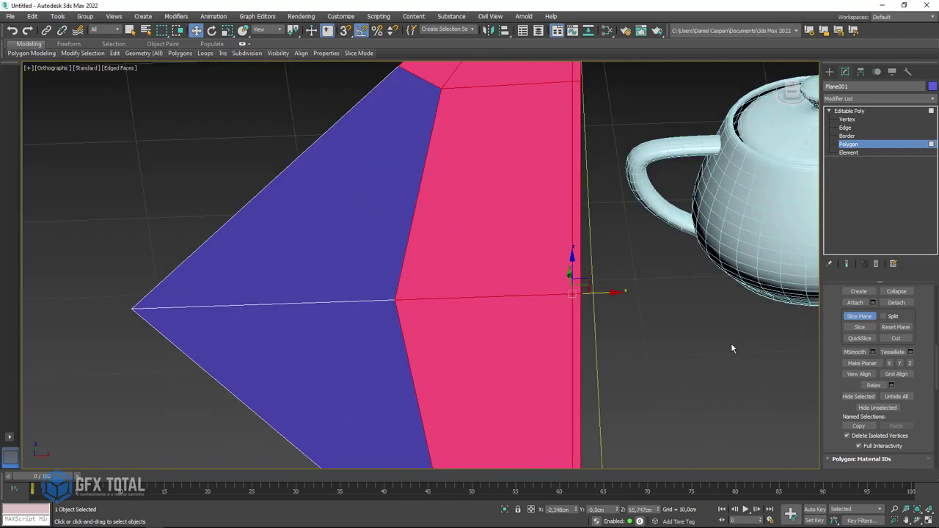
left_click(861, 317)
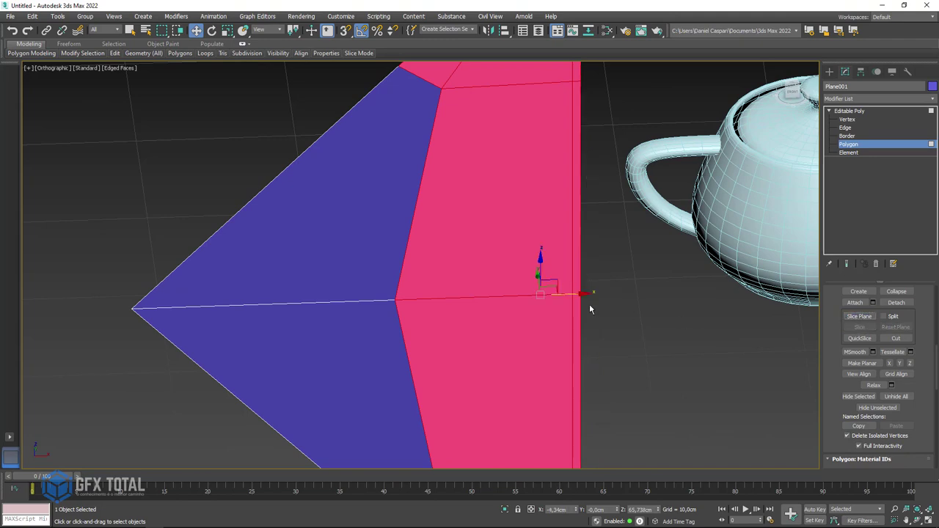
left_click(597, 305)
scroll(590, 286, "down", 5)
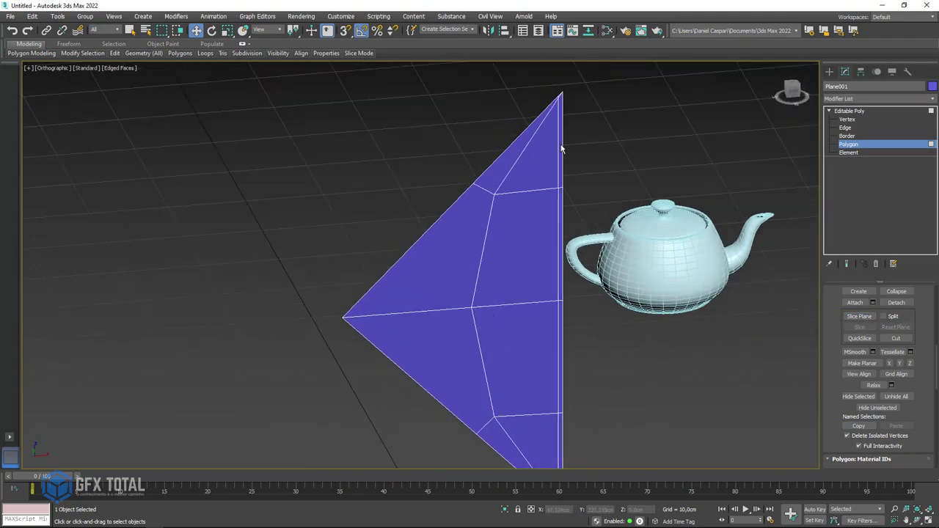
At Vertex level, cut a straight edge through to the panel's right edge.
scroll(524, 176, "up", 4)
scroll(526, 212, "up", 2)
left_click(849, 119)
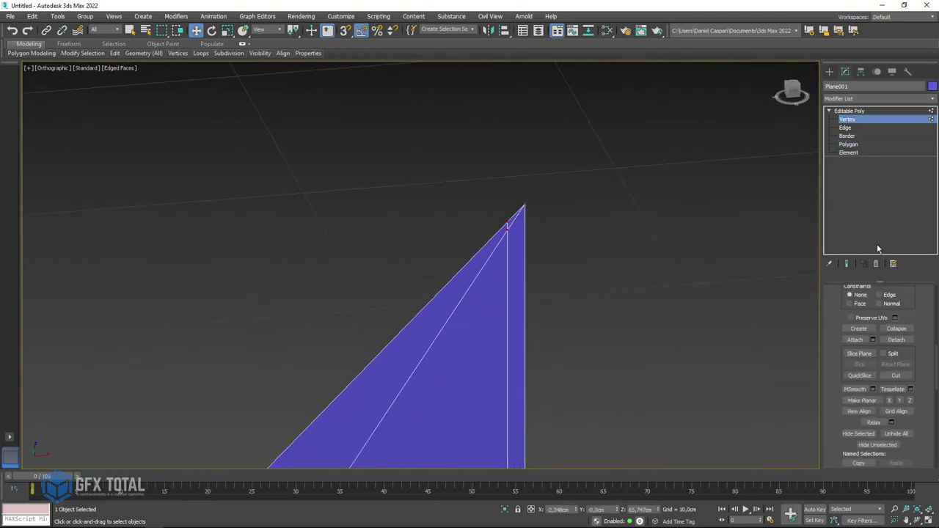
left_click(896, 343)
scroll(502, 229, "up", 2)
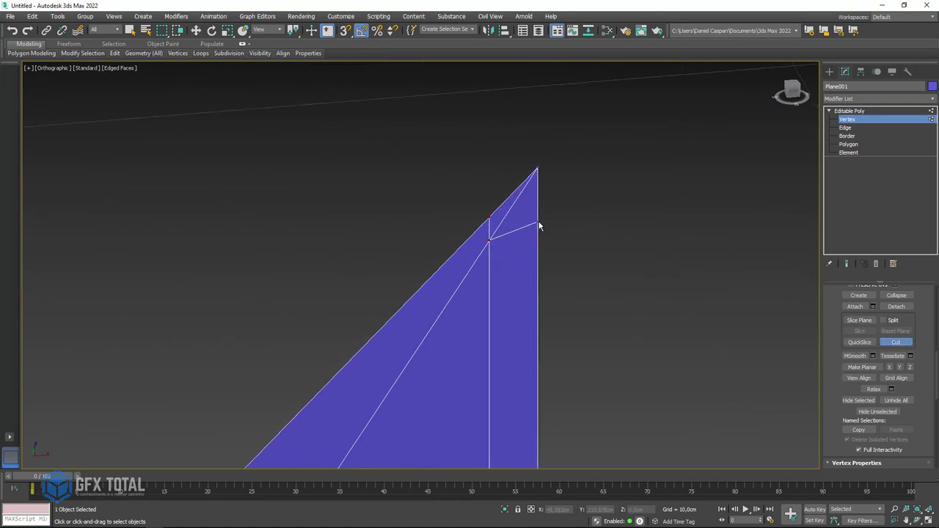
scroll(543, 231, "down", 1)
scroll(591, 342, "down", 2)
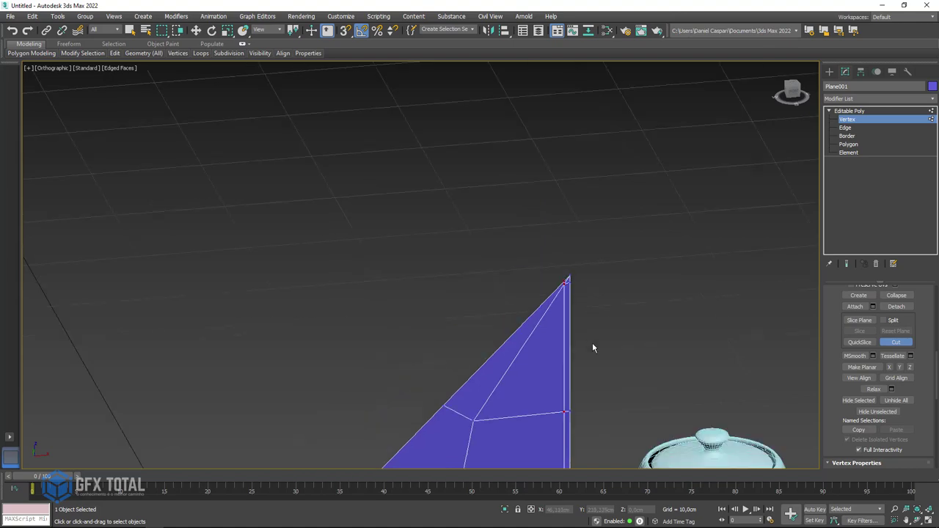
scroll(591, 343, "up", 3)
scroll(474, 167, "up", 2)
scroll(484, 343, "up", 2)
scroll(484, 350, "down", 3)
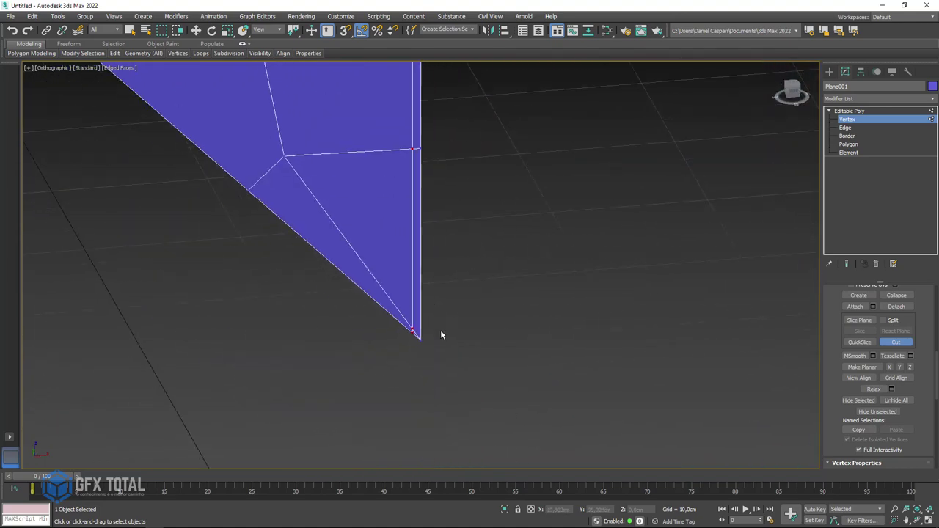
scroll(440, 330, "up", 1)
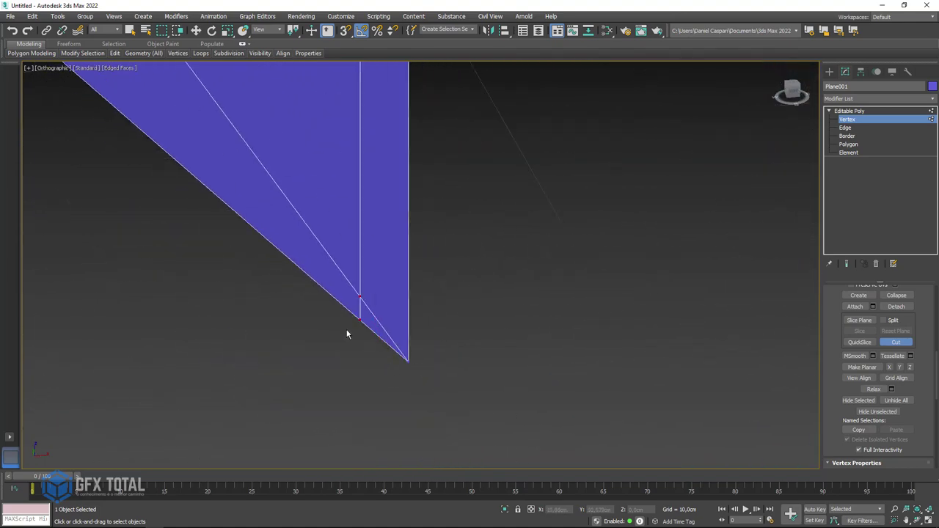
left_click(410, 305)
right_click(450, 318)
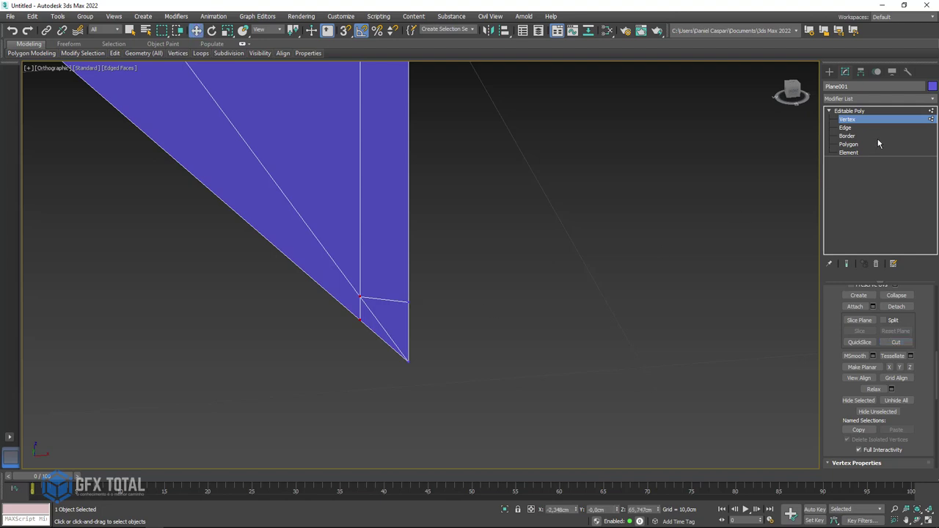
Remove the short diagonal edge near the tip and return to object level.
left_click(846, 127)
left_click(377, 315)
mouse_move(377, 317)
middle_mouse_down("alt")
mouse_move(413, 189)
mouse_move(384, 115)
mouse_move(413, 164)
mouse_move(391, 162)
mouse_move(399, 157)
middle_mouse_up("alt")
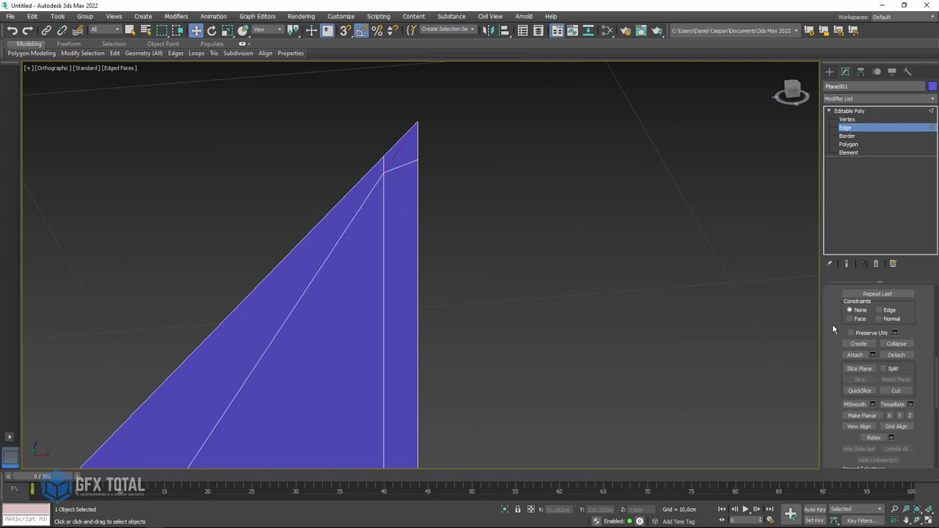
scroll(836, 326, "up", 5)
left_click(861, 336)
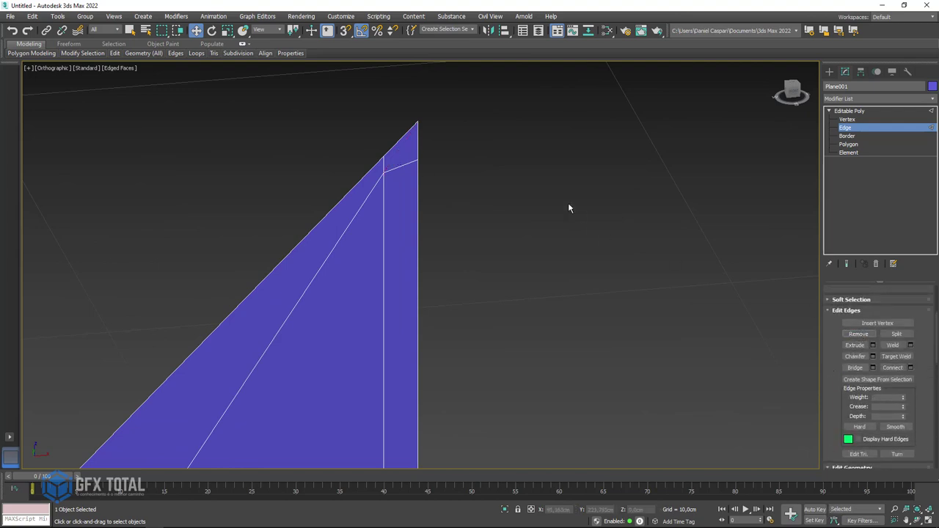
mouse_move(568, 202)
middle_mouse_down("alt")
mouse_move(582, 288)
mouse_move(622, 342)
mouse_move(770, 151)
middle_mouse_up("alt")
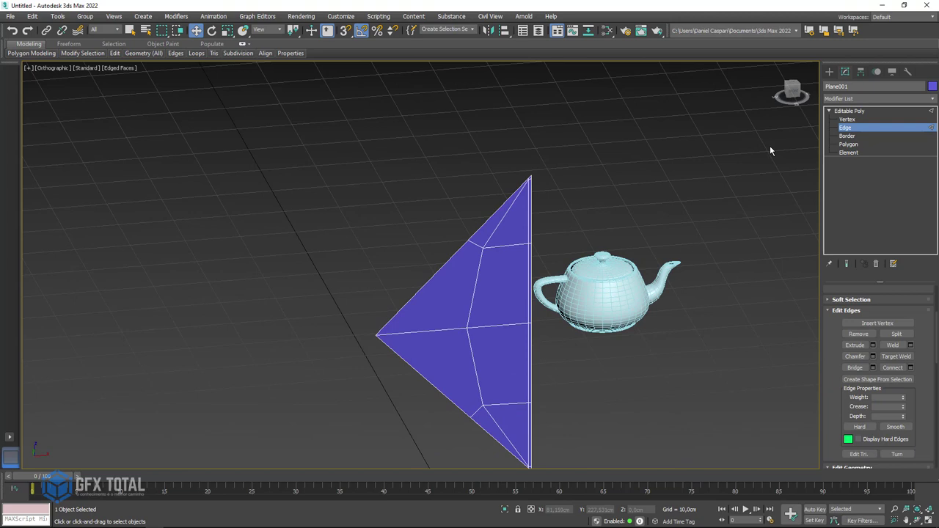
left_click(854, 111)
middle_click_drag(551, 201, 489, 159)
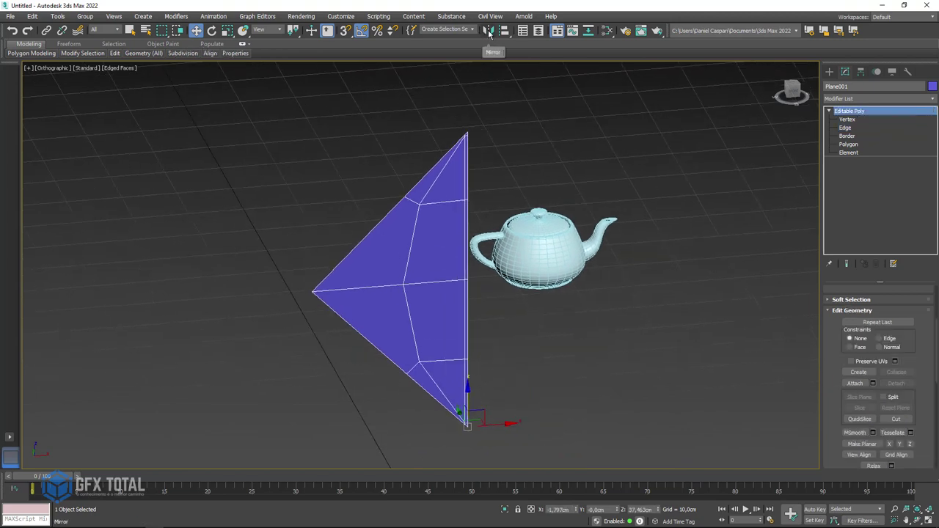
Mirror a copy of the half panel on X and attach it to Plane001.
left_click(489, 33)
left_click_drag(450, 176, 325, 97)
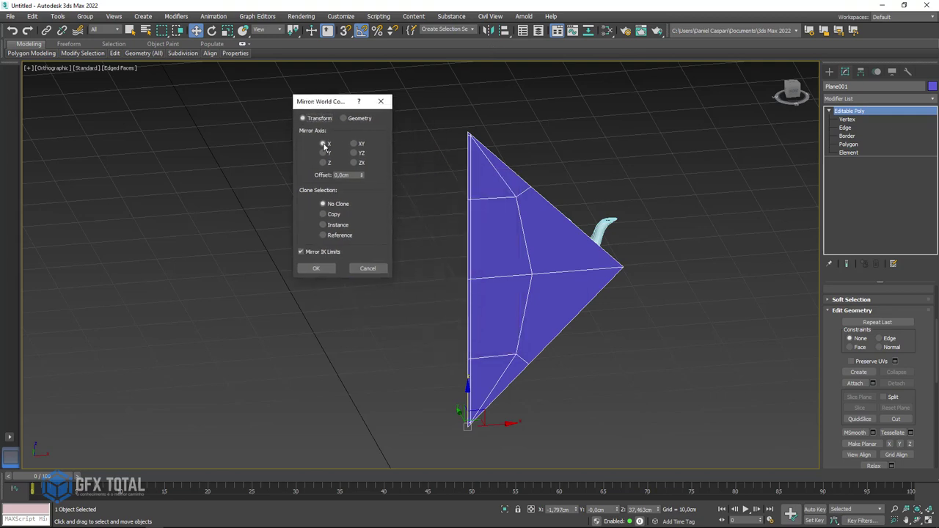
left_click(325, 214)
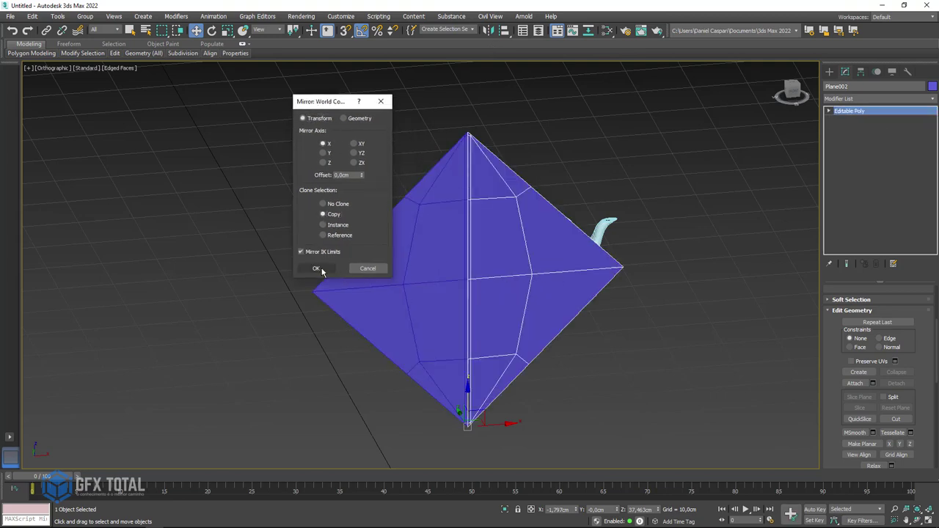
left_click(321, 270)
left_click(463, 243)
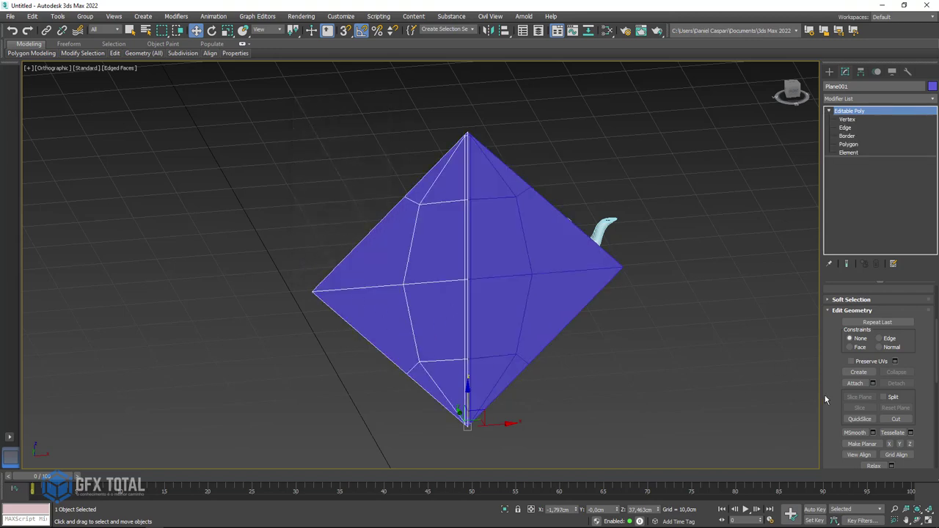
left_click(855, 383)
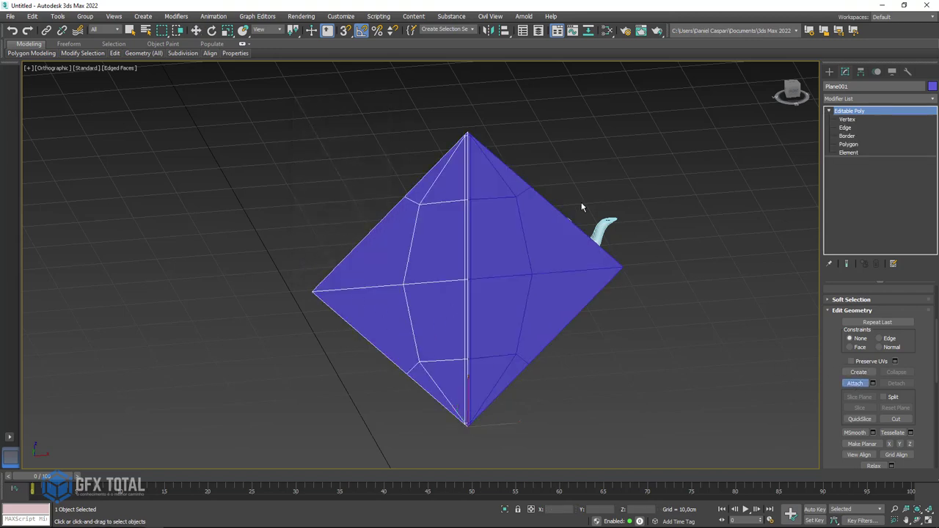
left_click(506, 185)
Weld the seam vertices at 0,01cm, reducing 40 vertices to 33.
left_click(855, 120)
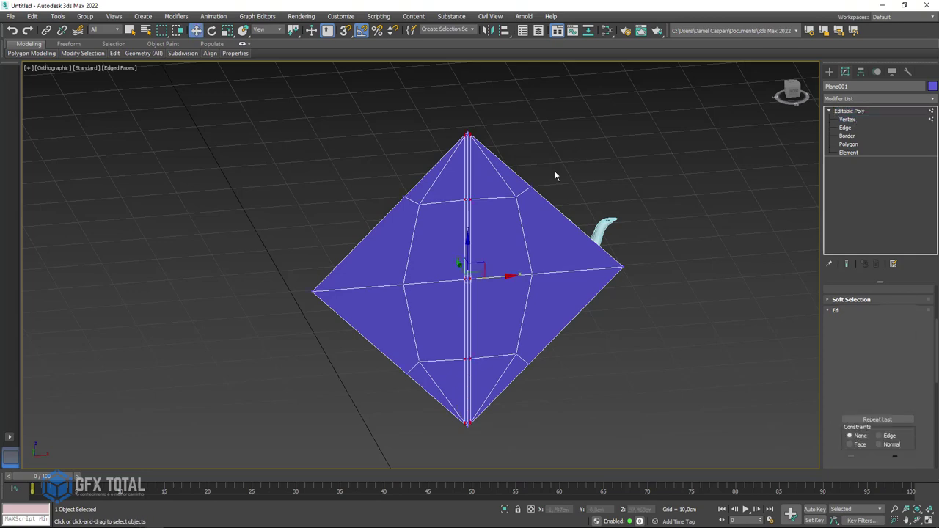
scroll(473, 275, "up", 10)
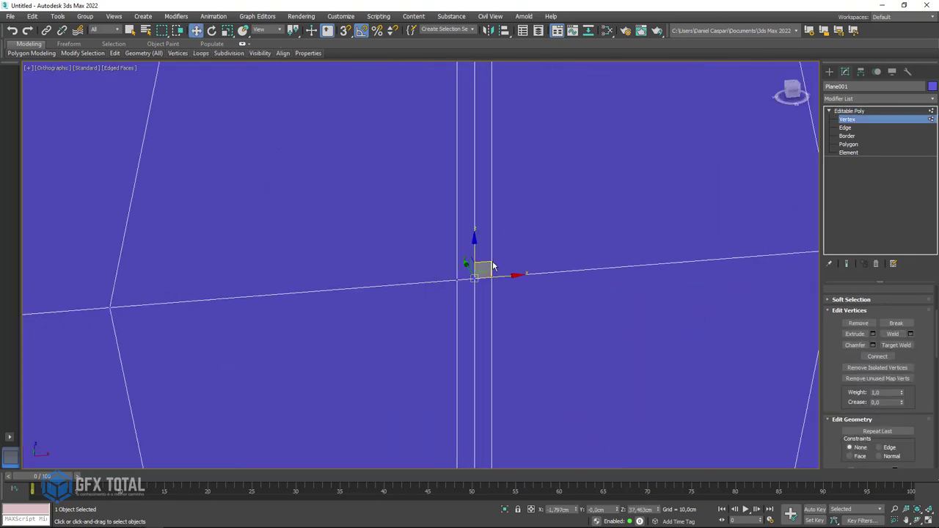
scroll(470, 257, "down", 10)
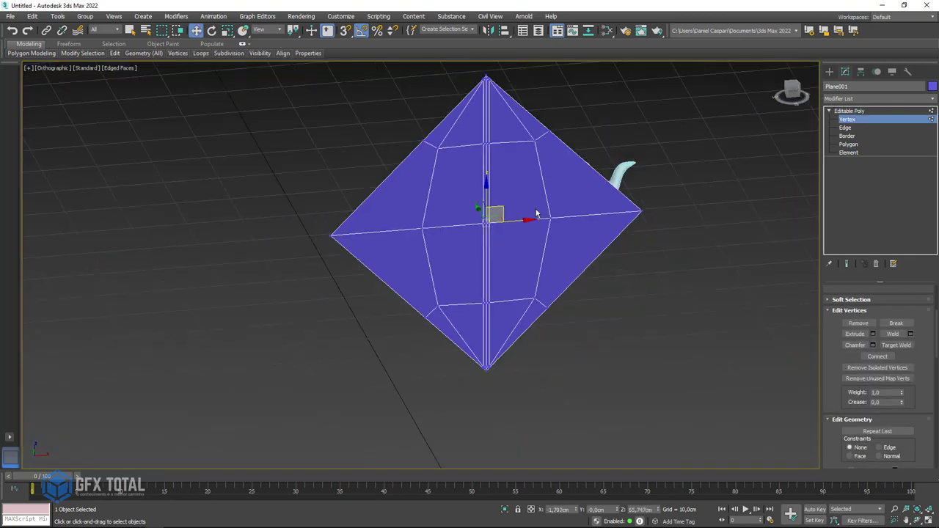
scroll(608, 346, "down", 4)
scroll(525, 210, "up", 5)
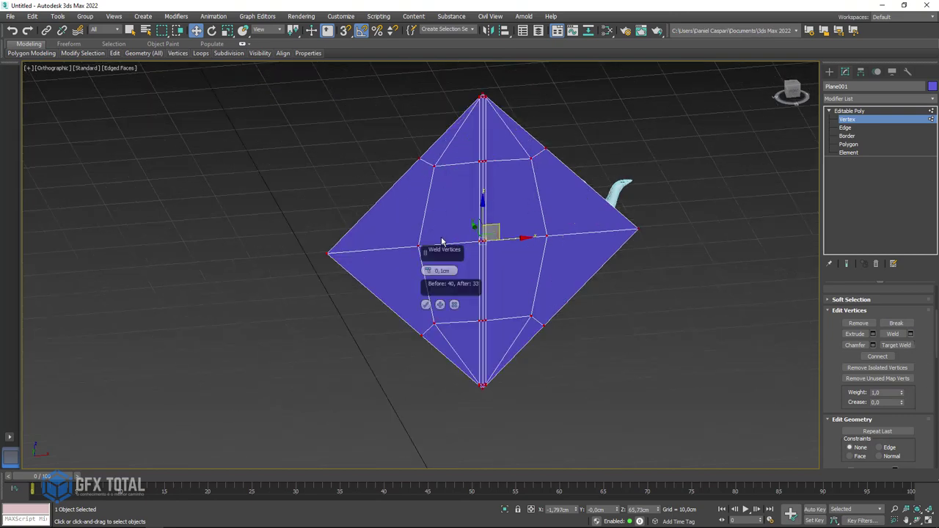
left_click_drag(431, 251, 643, 117)
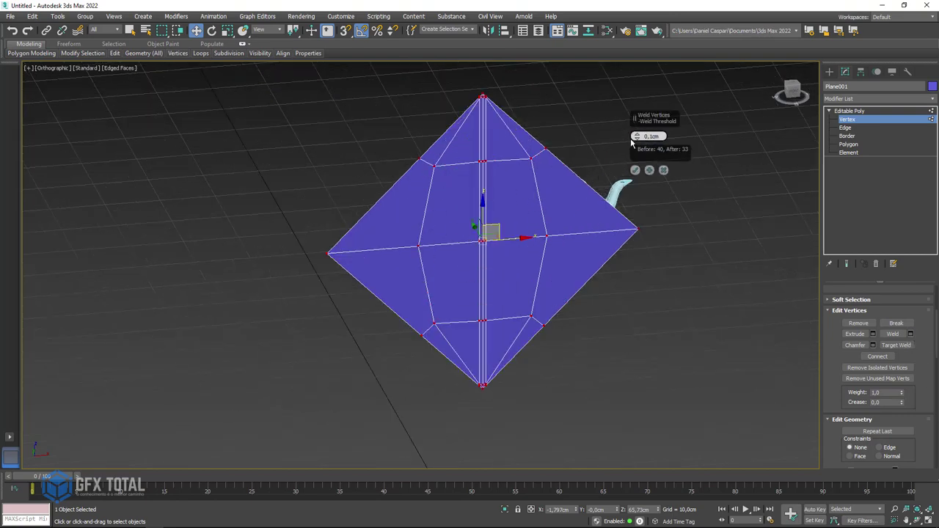
left_click(635, 136)
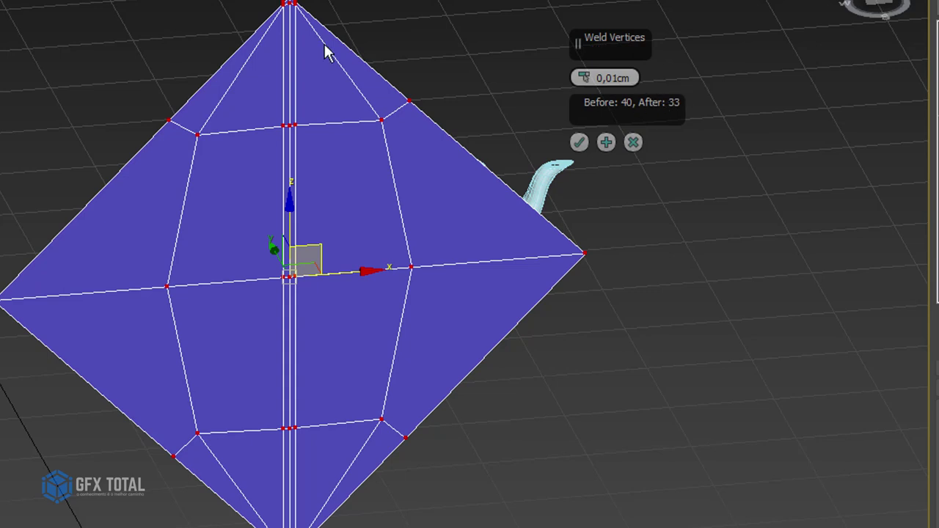
left_click_drag(584, 77, 134, 172)
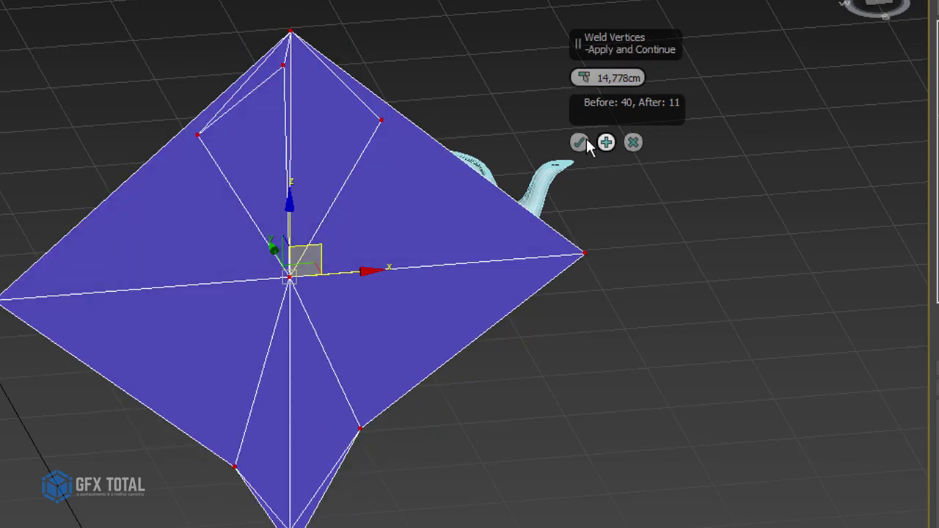
right_click(580, 79)
left_click(583, 76)
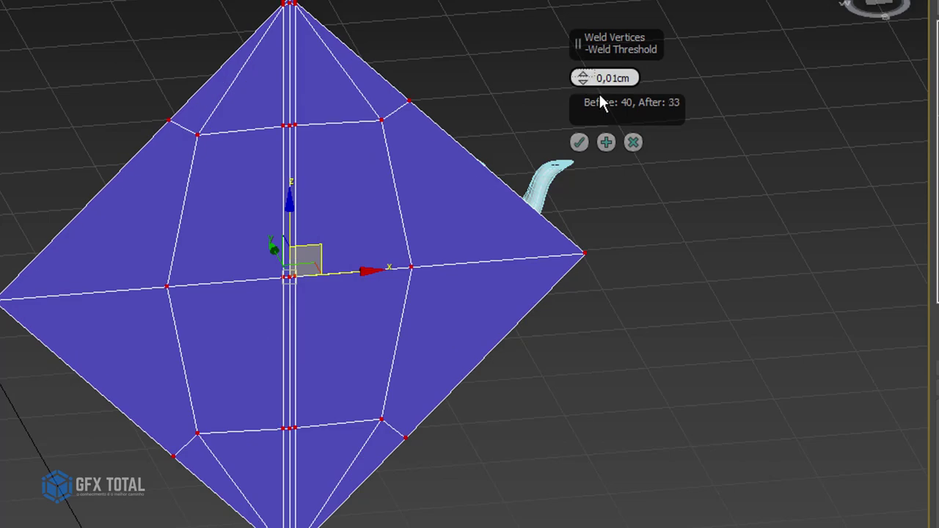
left_click(579, 140)
key("1")
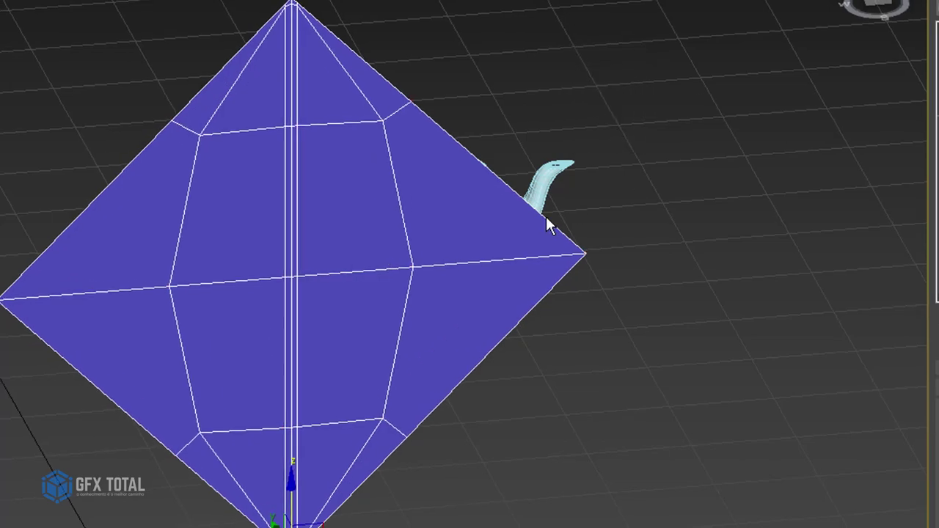
middle_click_drag(658, 314, 603, 265, "alt")
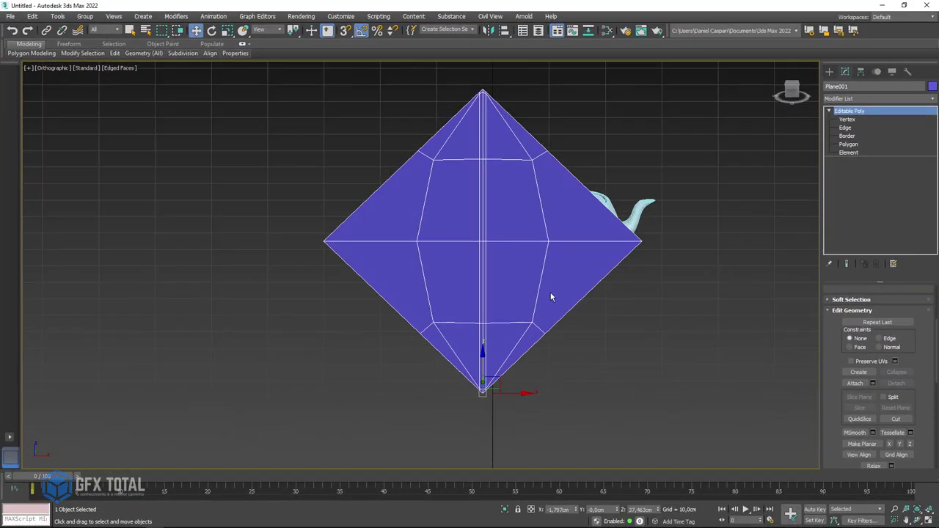
middle_click_drag(551, 296, 546, 278, "alt")
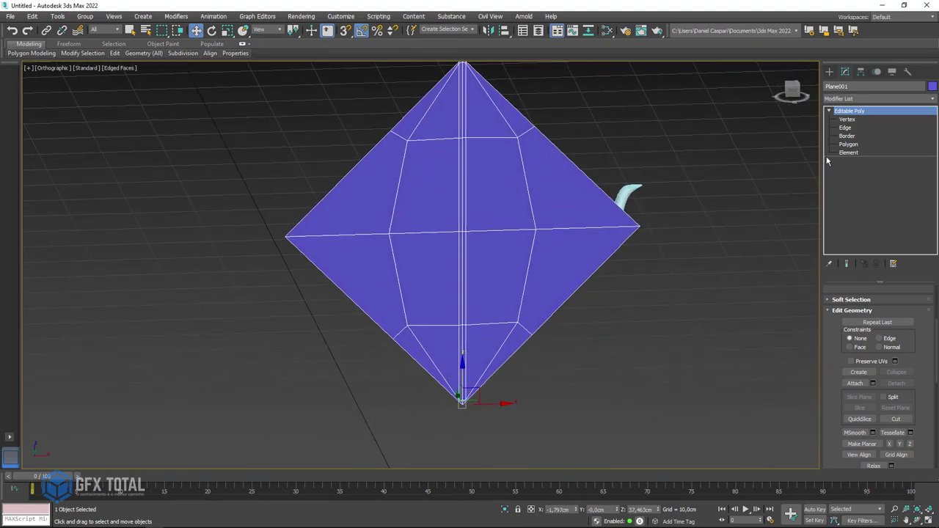
Select the 16 central faces of the diamond panel and inset them by about 0.5cm.
left_click(847, 145)
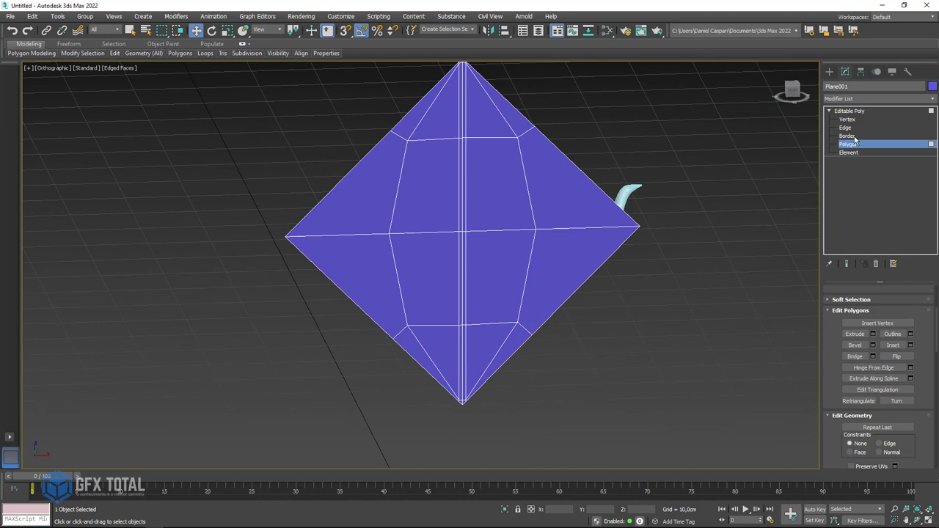
left_click(851, 120)
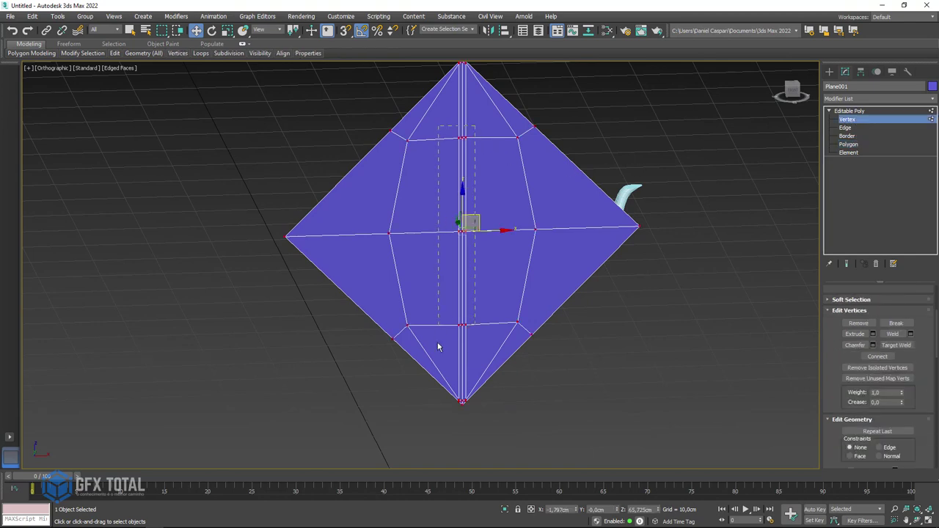
left_click_drag(837, 343, 835, 488)
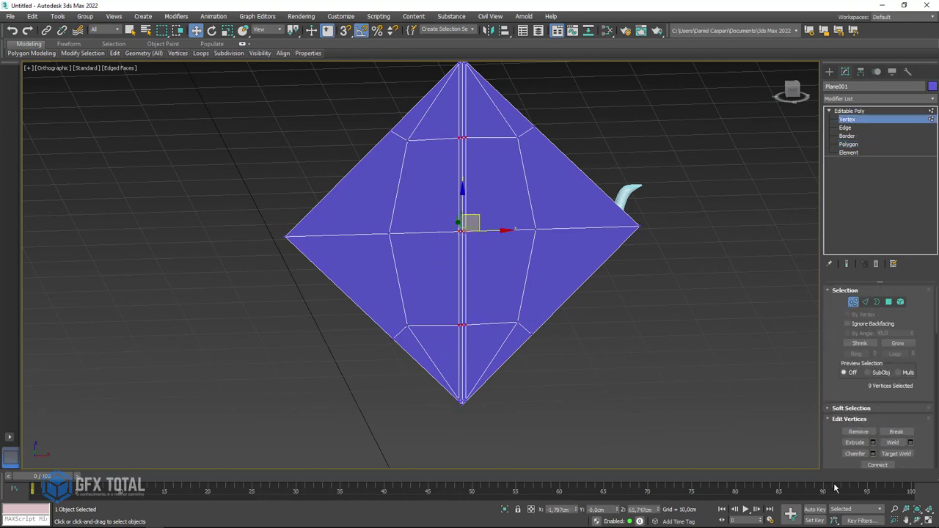
left_click(887, 303, "ctrl")
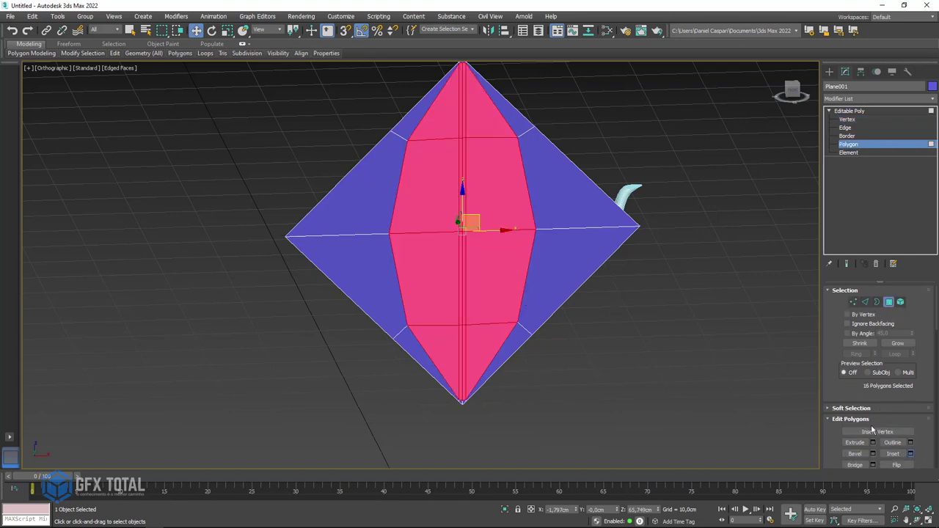
left_click(910, 453)
left_click_drag(640, 151, 639, 153)
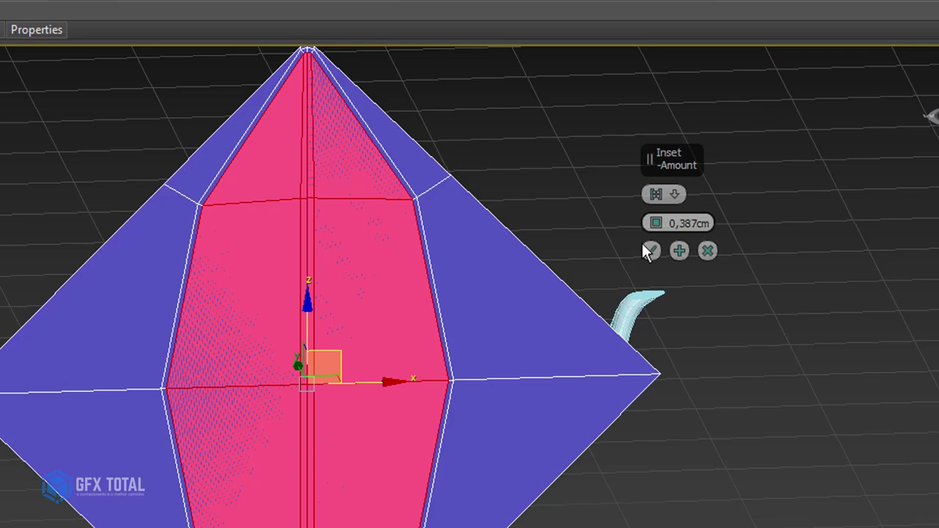
left_click(649, 248)
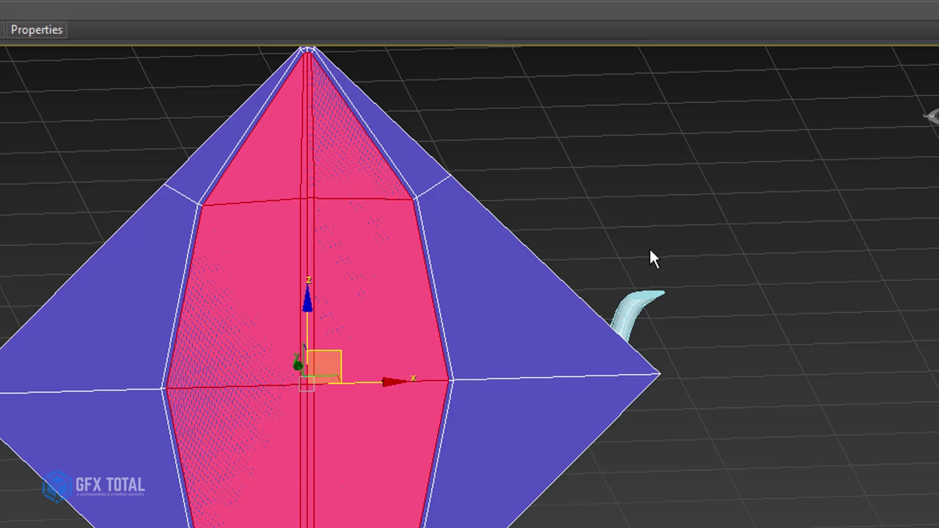
Push the central vertices outward along Y to form a raised, faceted centre ridge.
key("1")
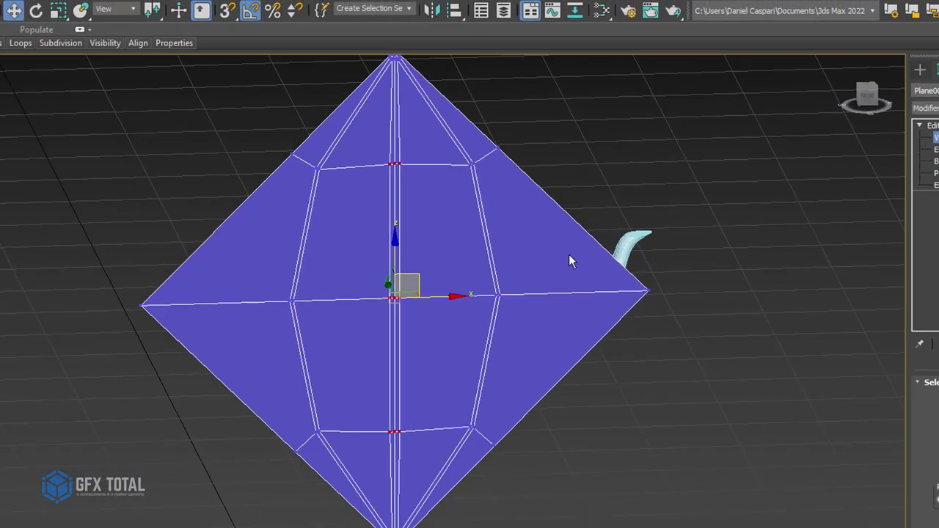
mouse_move(570, 260)
middle_mouse_down("alt")
mouse_move(513, 220)
mouse_move(484, 236)
middle_mouse_up("alt")
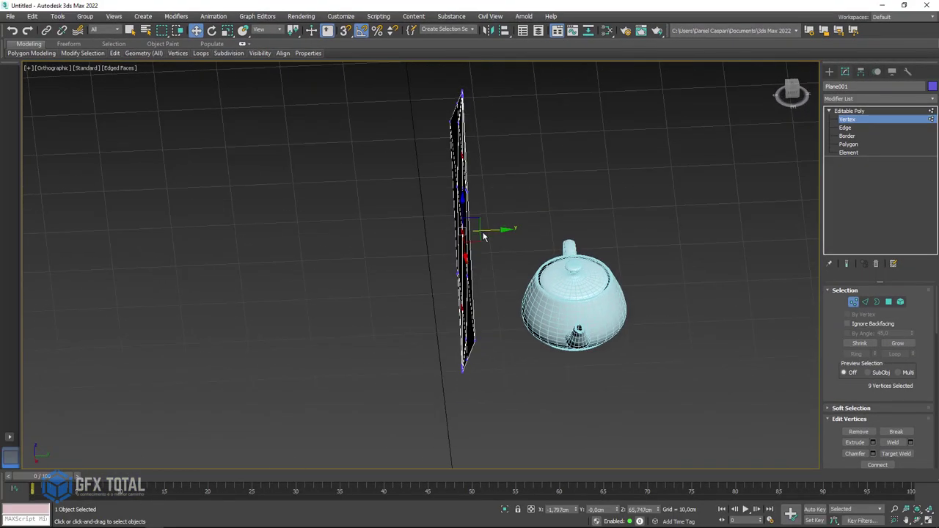
mouse_move(491, 234)
left_mouse_down()
mouse_move(515, 231)
mouse_move(533, 244)
left_mouse_up()
mouse_move(532, 243)
middle_mouse_down("alt")
mouse_move(516, 216)
mouse_move(525, 204)
middle_mouse_up("alt")
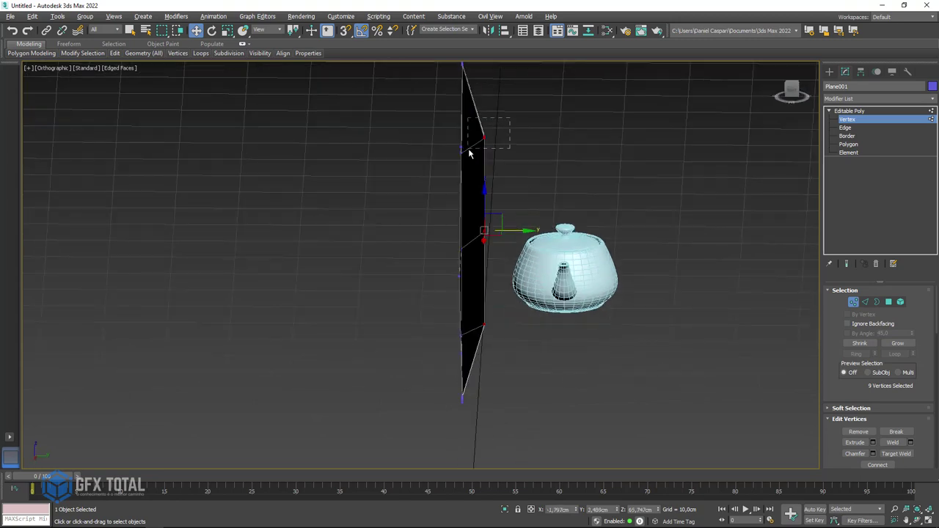
left_click_drag(468, 149, 468, 149)
left_click_drag(517, 236, 525, 235)
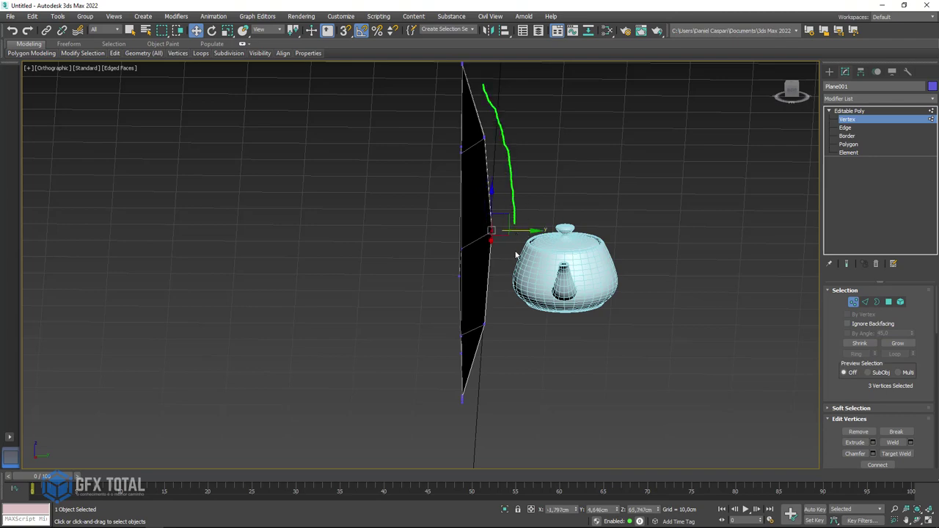
mouse_move(496, 116)
middle_mouse_down("alt")
mouse_move(704, 167)
mouse_move(587, 204)
middle_mouse_up("alt")
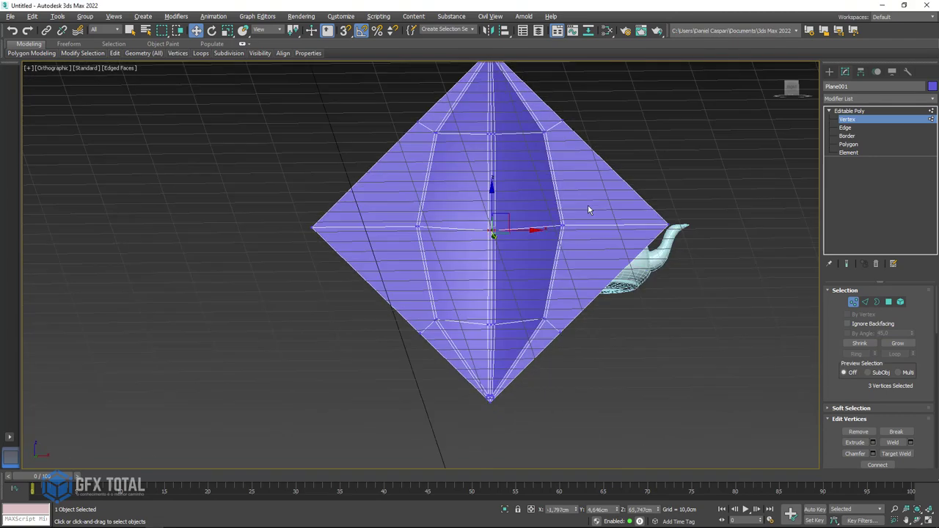
left_click(849, 110)
scroll(572, 167, "down", 2)
Add a TurboSmooth modifier at 1 iteration to Plane001 and turn off Edged Faces.
middle_click_drag(573, 168, 586, 157, "alt")
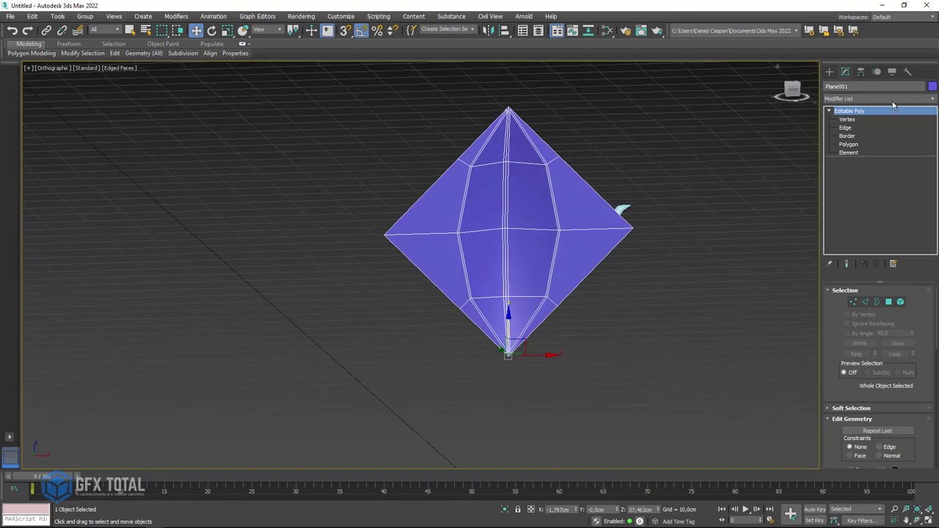
left_click(874, 99)
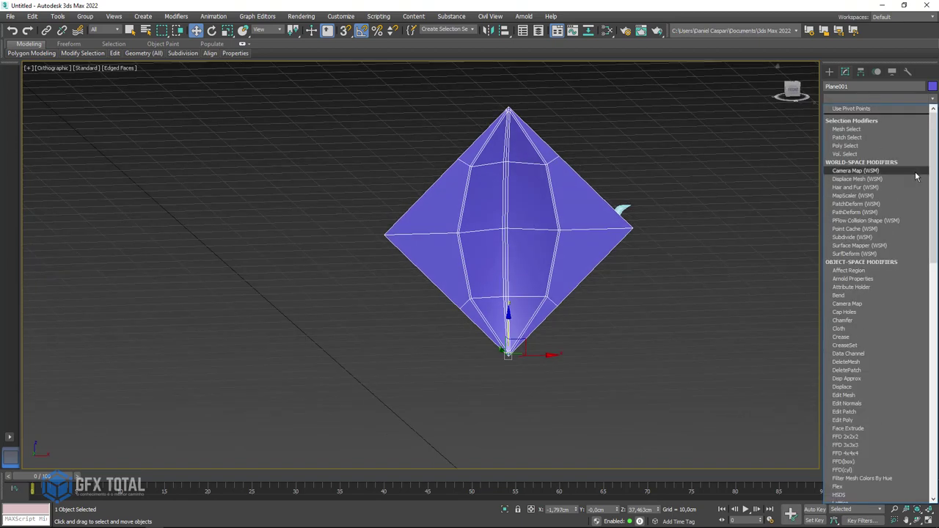
left_click_drag(934, 204, 917, 411)
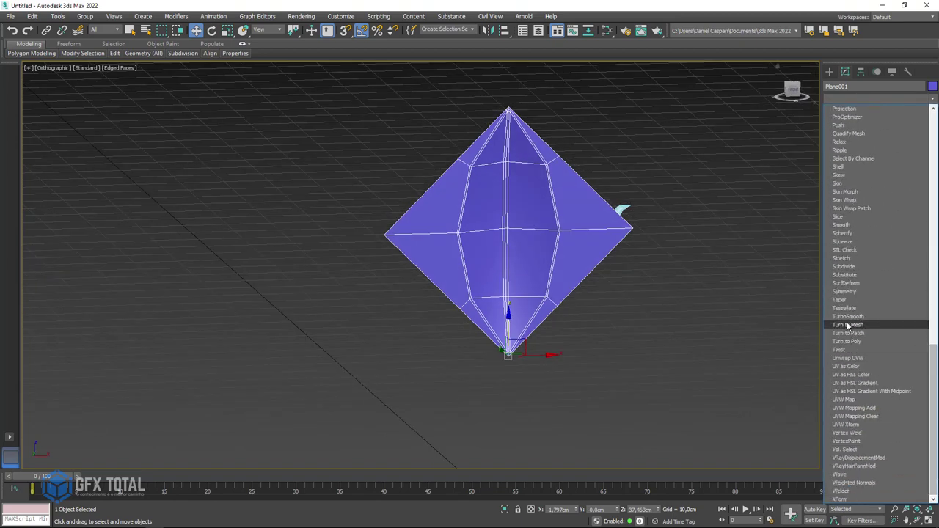
left_click(848, 316)
key("F4")
scroll(579, 238, "up", 2)
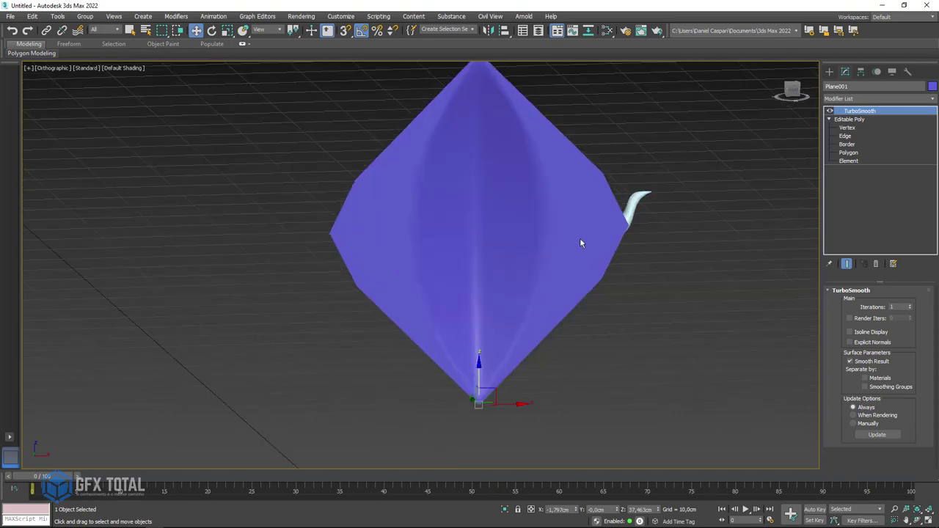
scroll(564, 251, "up", 2)
mouse_move(565, 252)
middle_mouse_down("alt")
mouse_move(605, 255)
mouse_move(564, 247)
mouse_move(580, 264)
mouse_move(570, 273)
middle_mouse_up("alt")
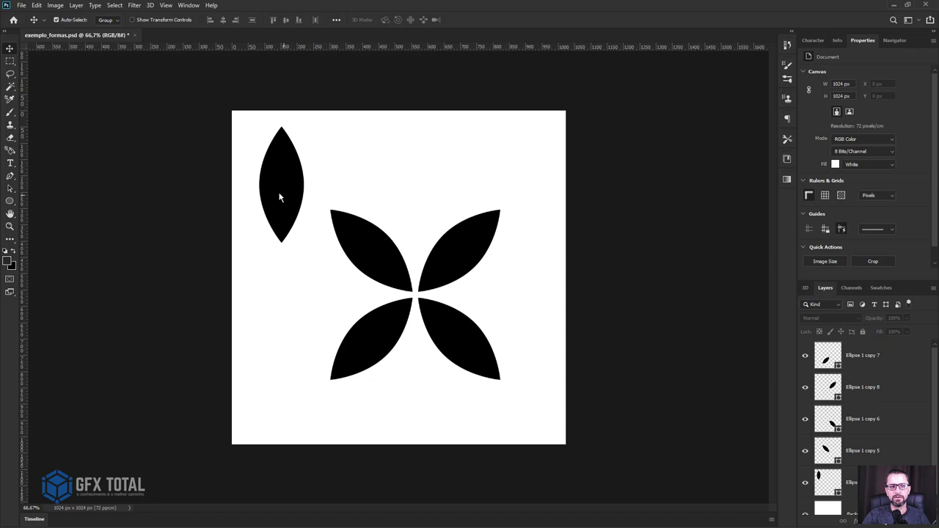
Nudge one petal down, then rotate all four petal layers 45° with Free Transform.
left_click_drag(279, 197, 281, 204)
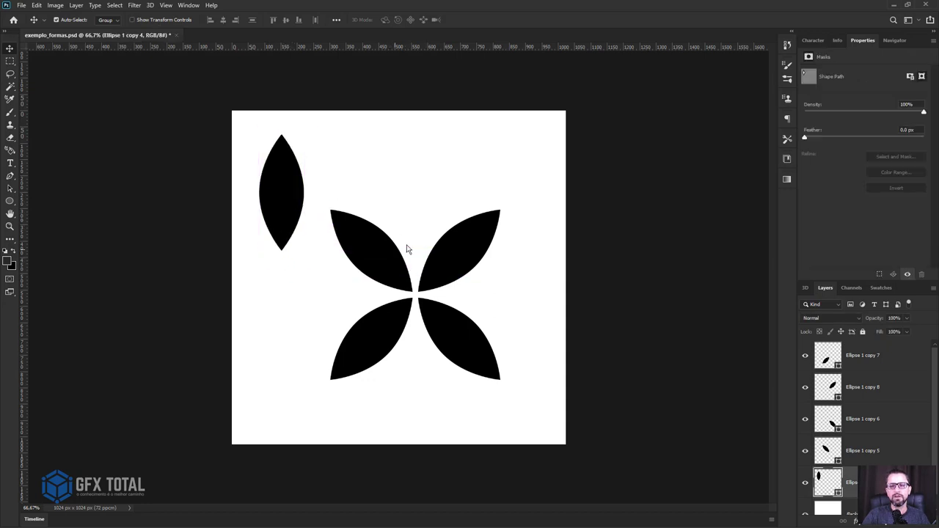
left_click_drag(580, 212, 349, 344)
key("ctrl+t")
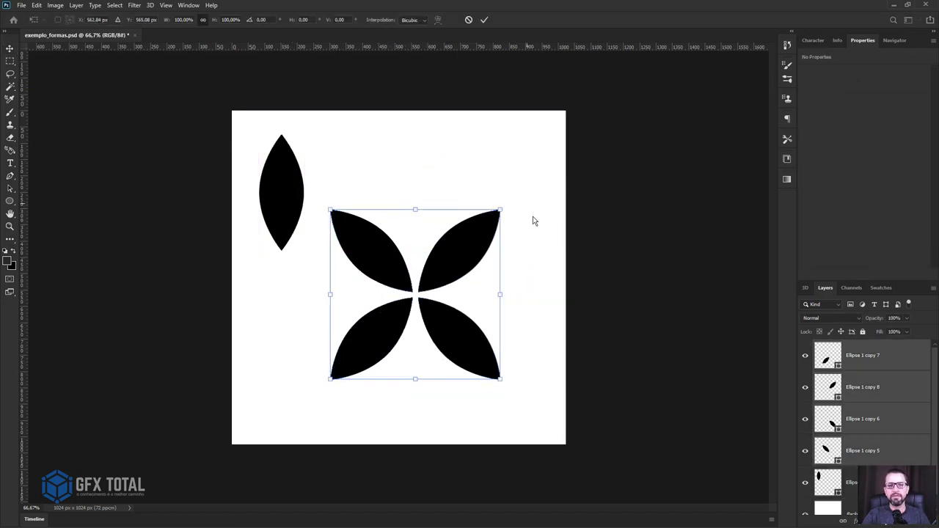
left_click_drag(533, 220, 574, 305, "shift")
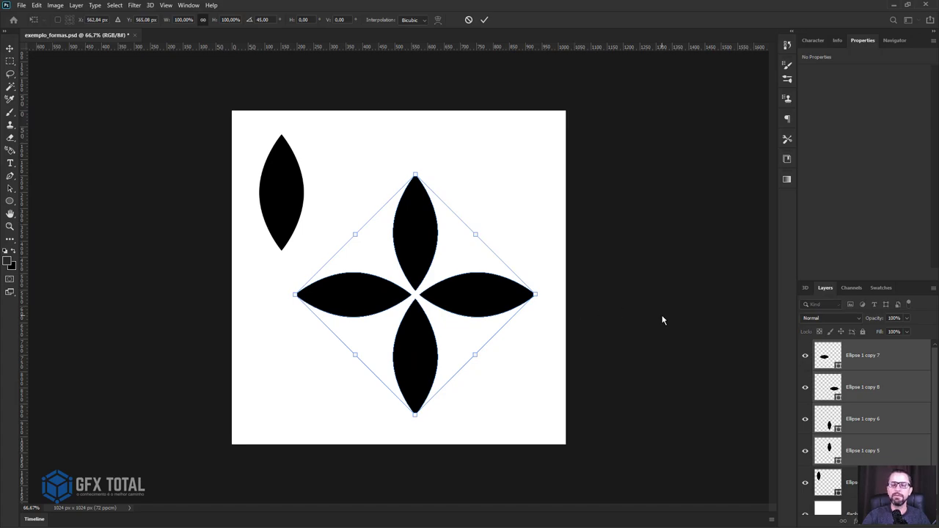
key("Return")
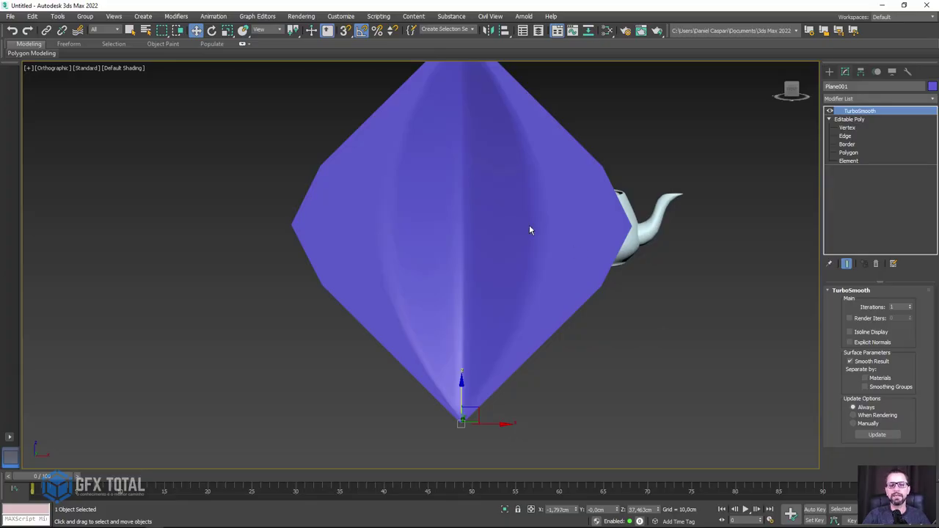
Turn Edged Faces back on, delete the TurboSmooth modifier, and enable Angle Snap.
key("F4")
scroll(529, 231, "down", 3)
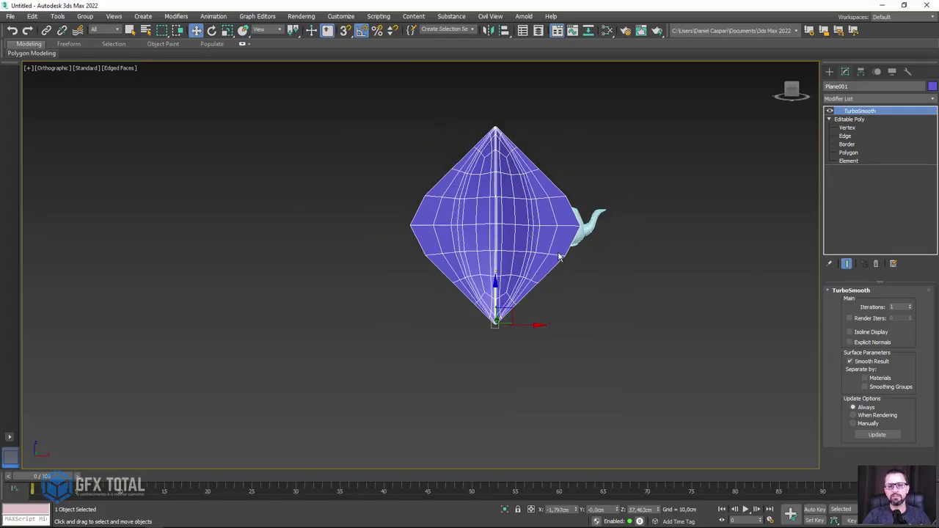
left_click(877, 264)
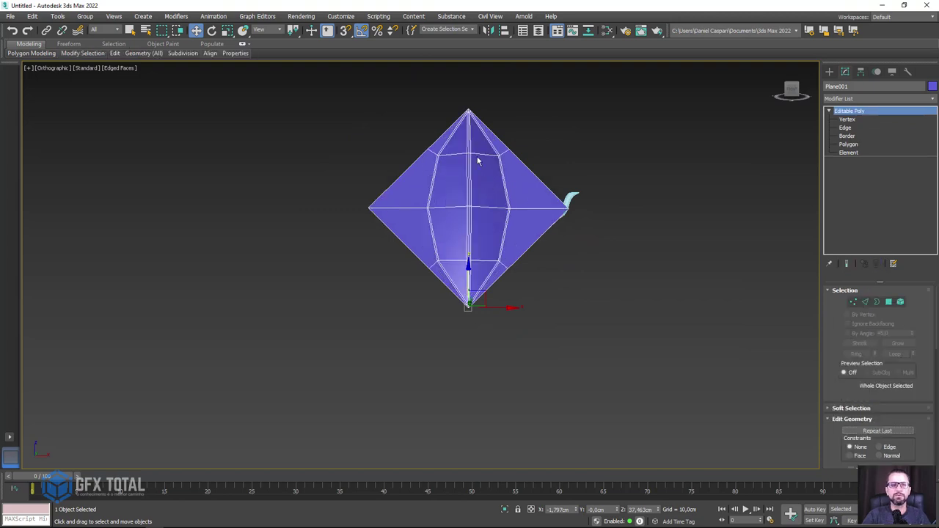
left_click(363, 33)
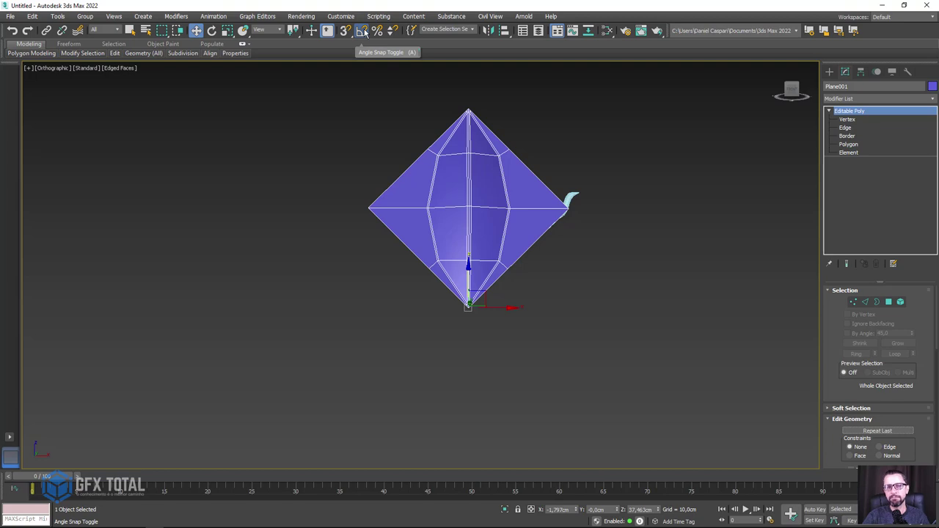
Shift-rotate the diamond panel 90° to clone it as a Copy around its bottom corner.
middle_click_drag(401, 118, 393, 130, "alt")
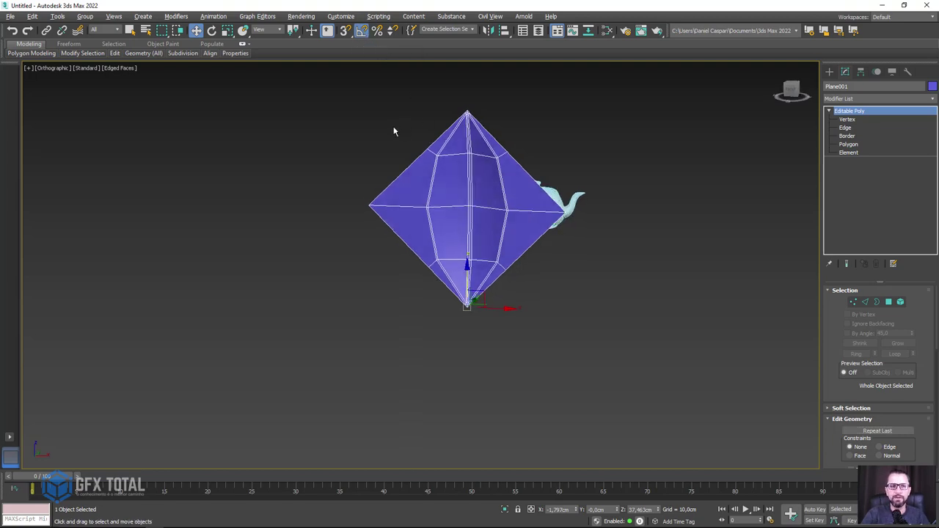
left_click(213, 31)
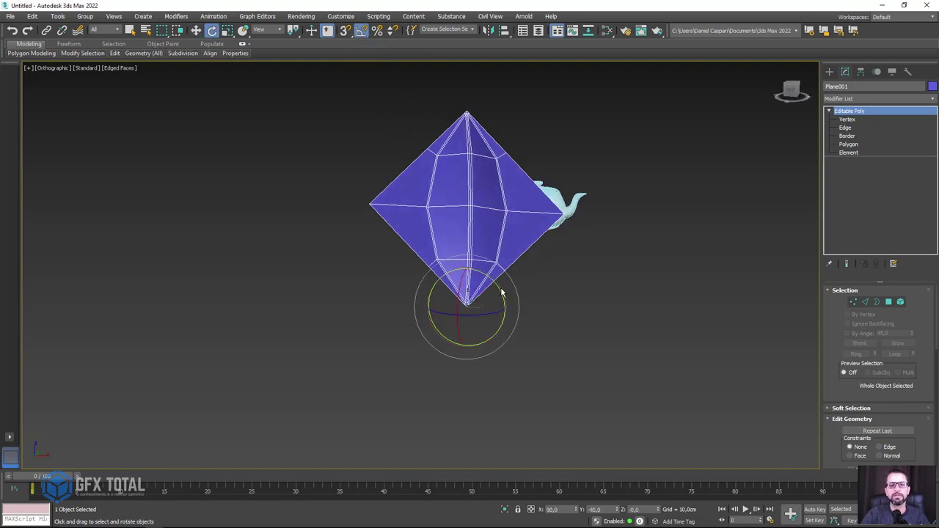
mouse_move(501, 291)
left_mouse_down("shift")
mouse_move(448, 248)
mouse_move(467, 236)
left_mouse_up("shift")
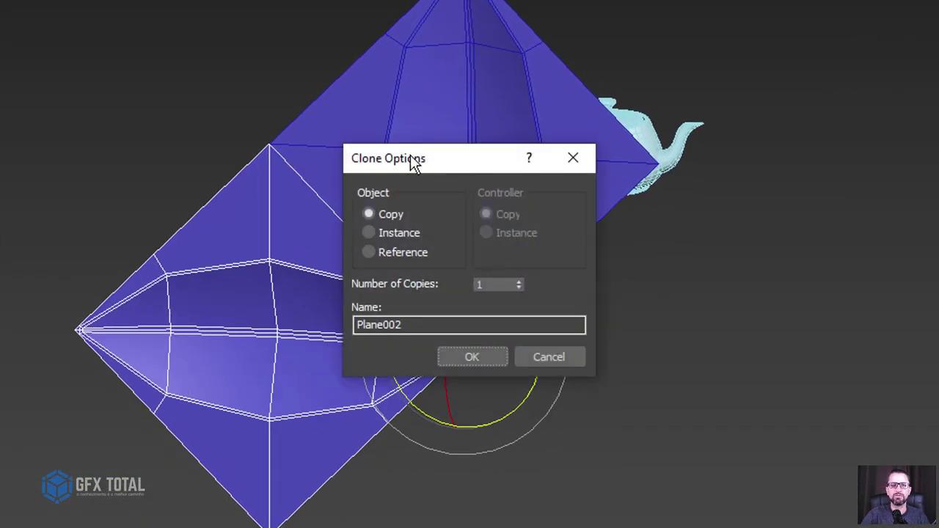
left_click_drag(413, 163, 722, 0)
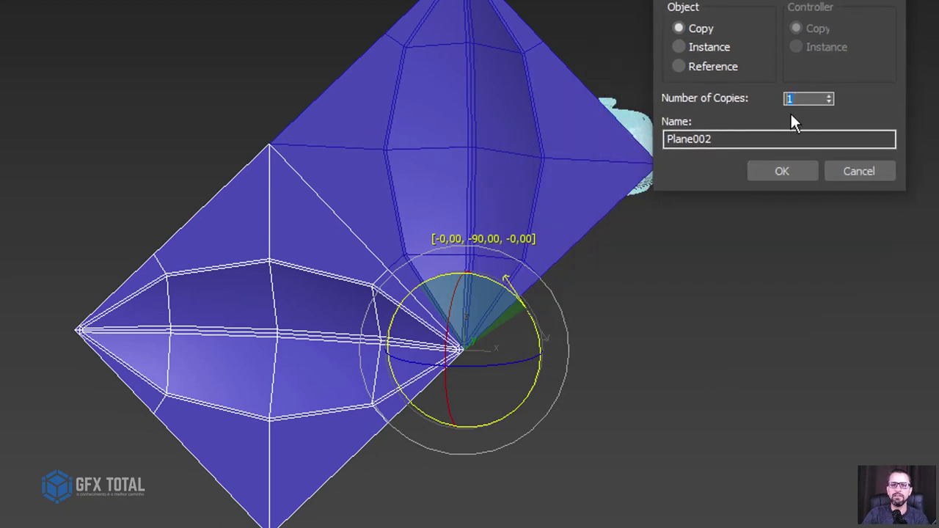
left_click(783, 173)
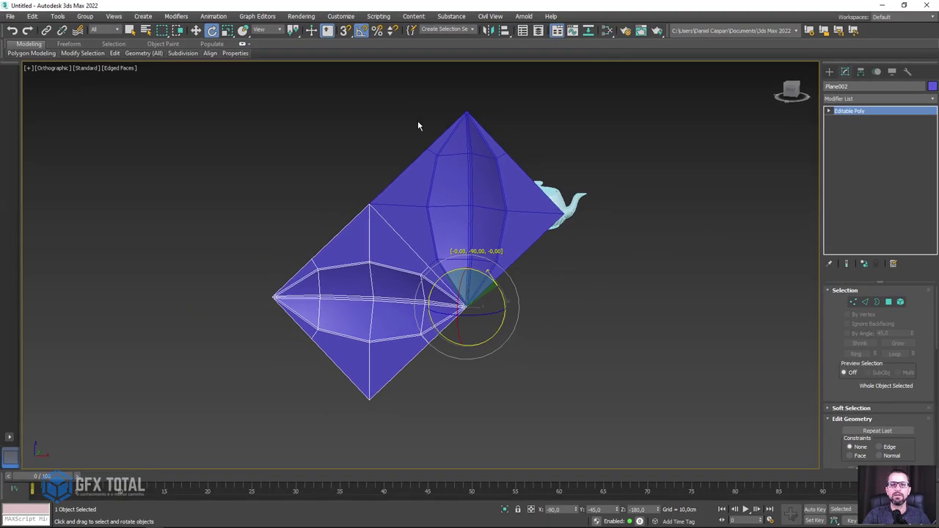
left_click(447, 164)
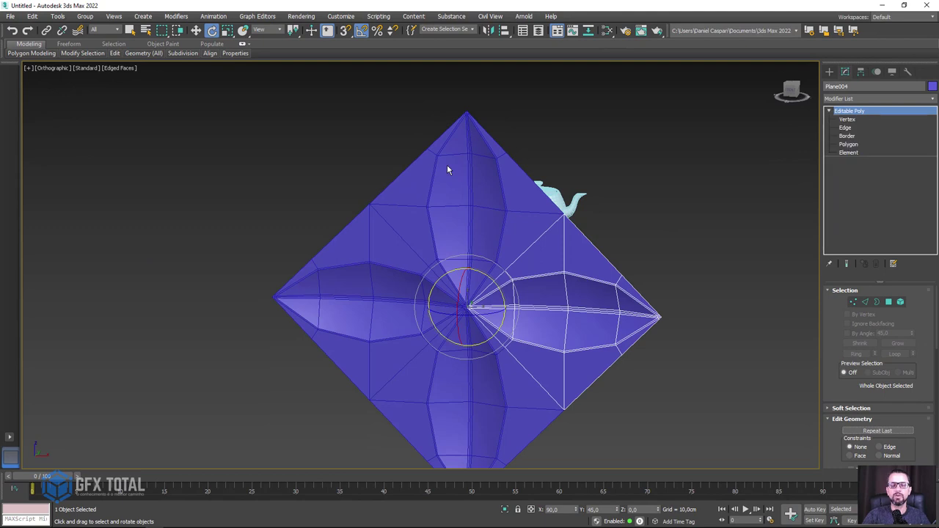
middle_click_drag(446, 164, 435, 115, "alt")
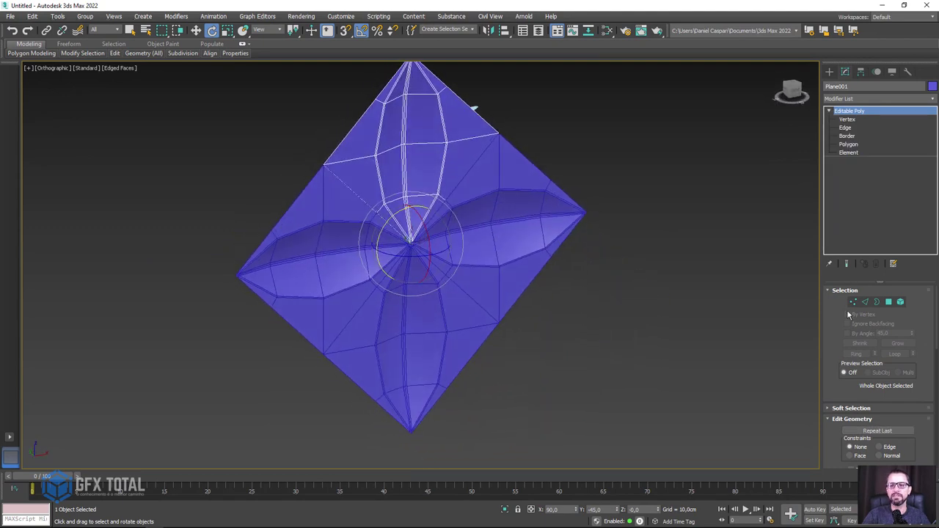
scroll(844, 323, "down", 2)
scroll(828, 335, "down", 2)
Attach the other petals to the top petal and select all vertices of the combined mesh.
key("q")
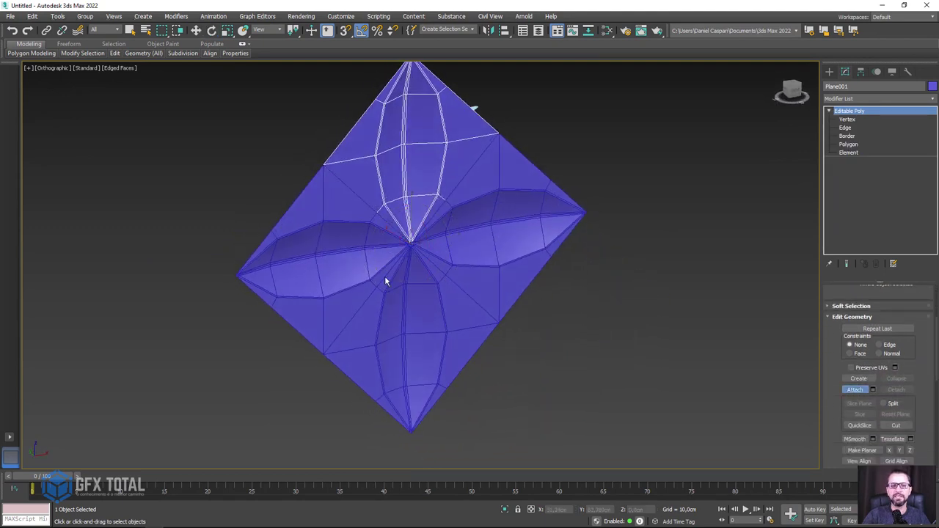
left_click(385, 281)
left_click(388, 310)
left_click(490, 250)
key("w")
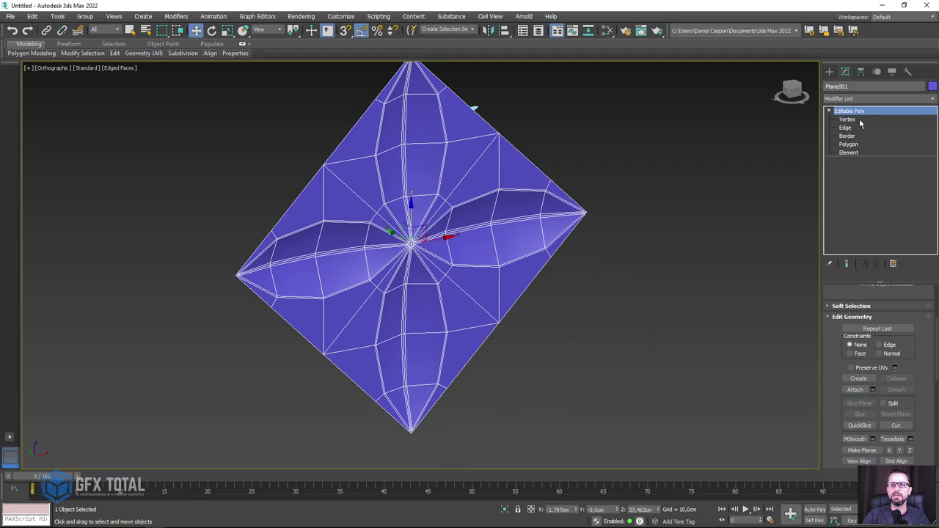
left_click(847, 120)
middle_click_drag(688, 172, 698, 202)
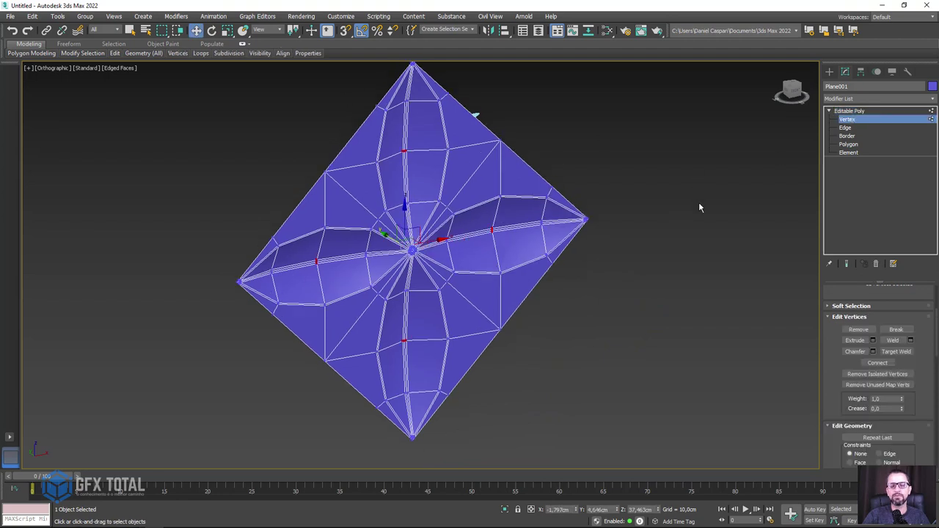
scroll(728, 147, "down", 2)
key("ctrl+a")
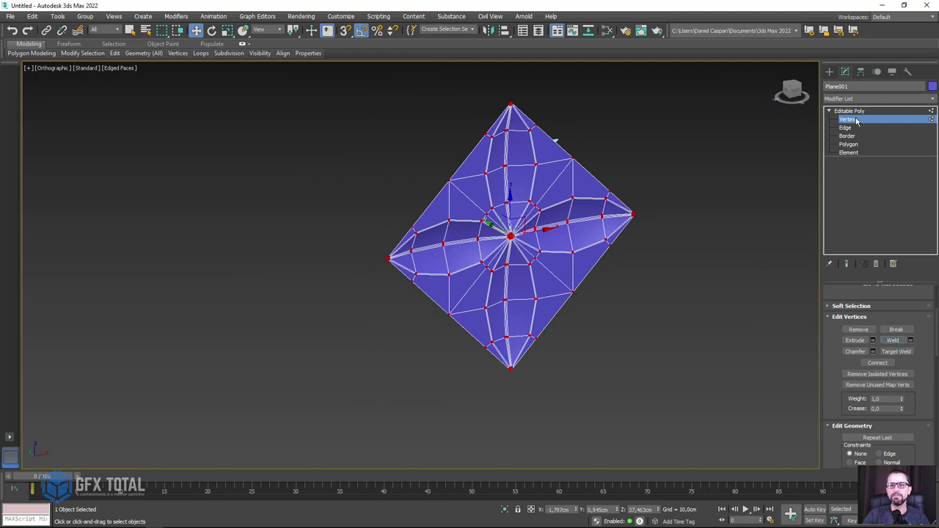
left_click(847, 120)
Apply TurboSmooth to the combined petals with Iterations set to 2 and hide edged faces.
middle_click_drag(733, 193, 744, 146, "alt")
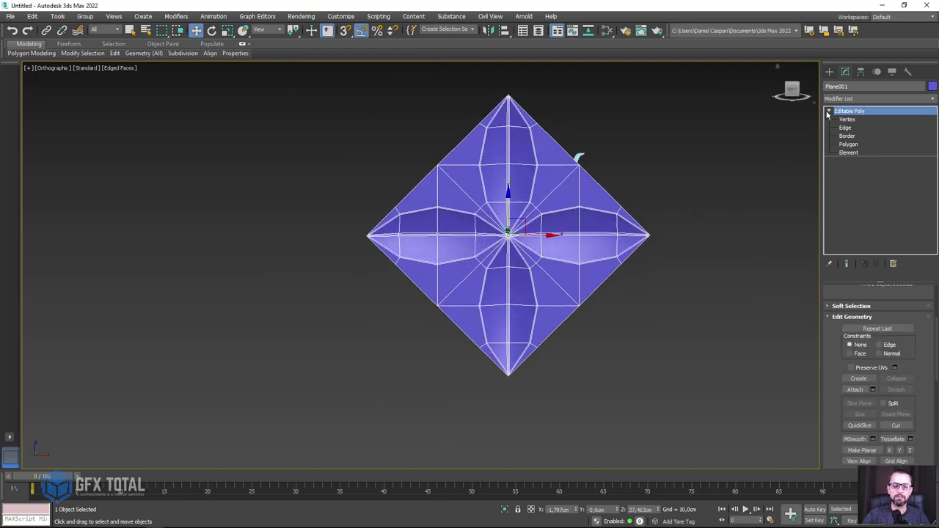
key("ctrl+t")
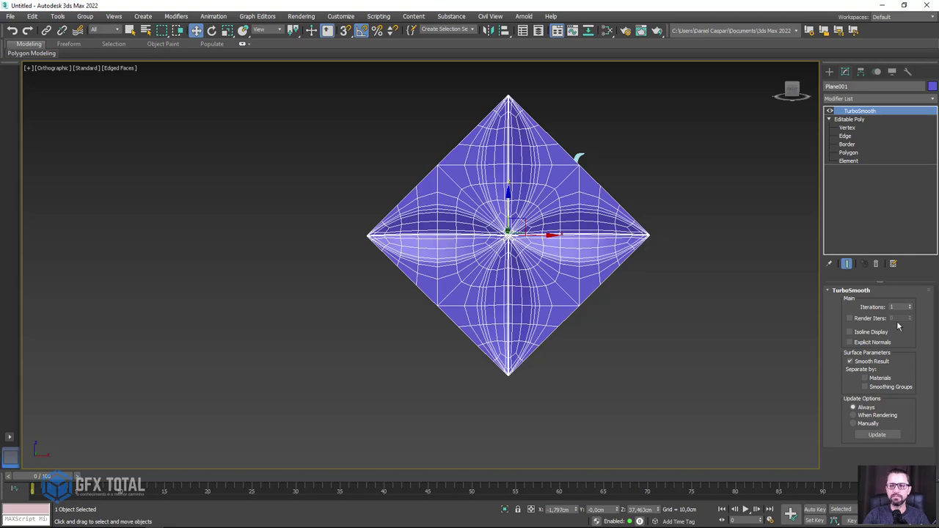
left_click(910, 306)
scroll(669, 269, "up", 3)
key("F4")
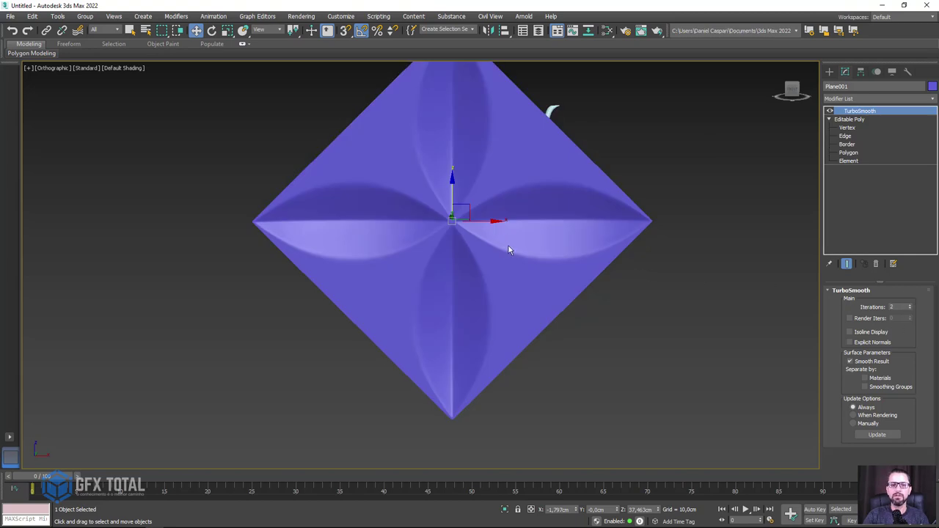
middle_click_drag(509, 246, 587, 310)
mouse_move(578, 279)
middle_mouse_down("alt")
mouse_move(593, 294)
mouse_move(569, 285)
middle_mouse_up("alt")
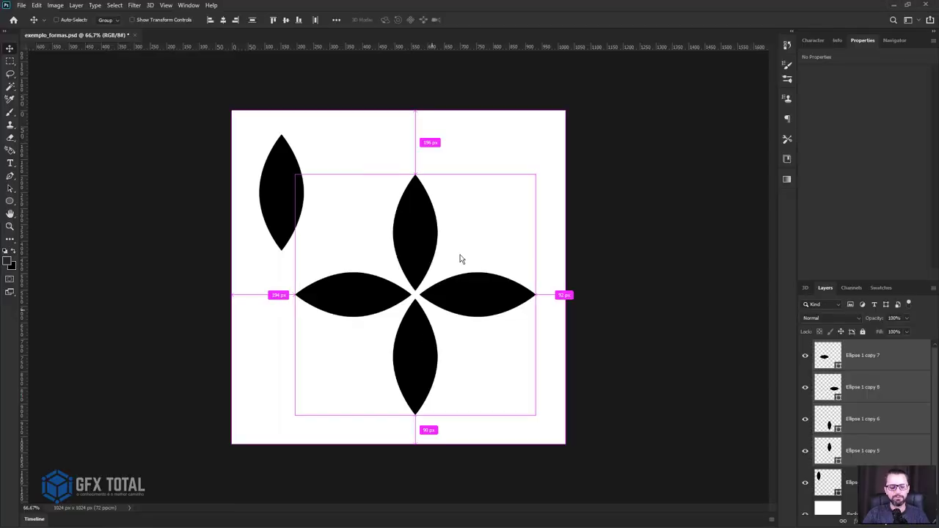
Rotate the four central petals 45° with Free Transform into a diagonal X.
key("ctrl+t")
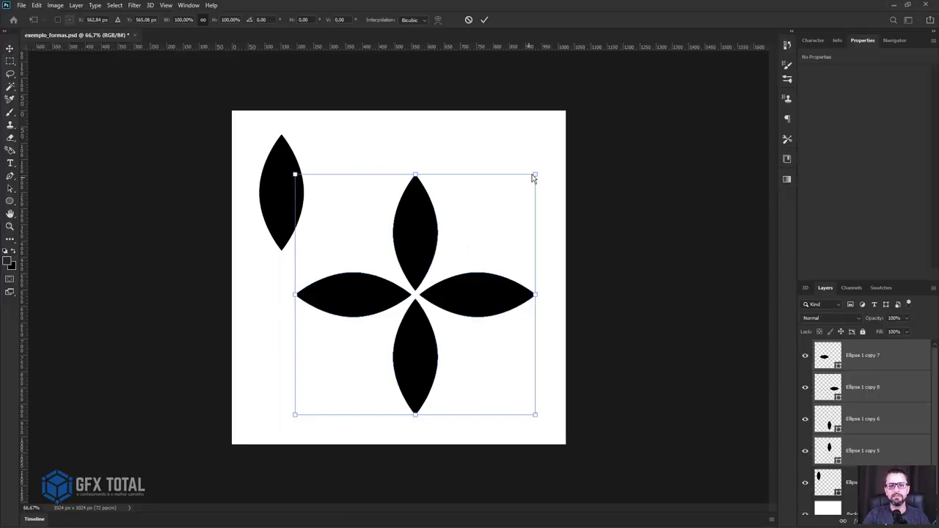
left_click_drag(556, 166, 612, 293, "shift")
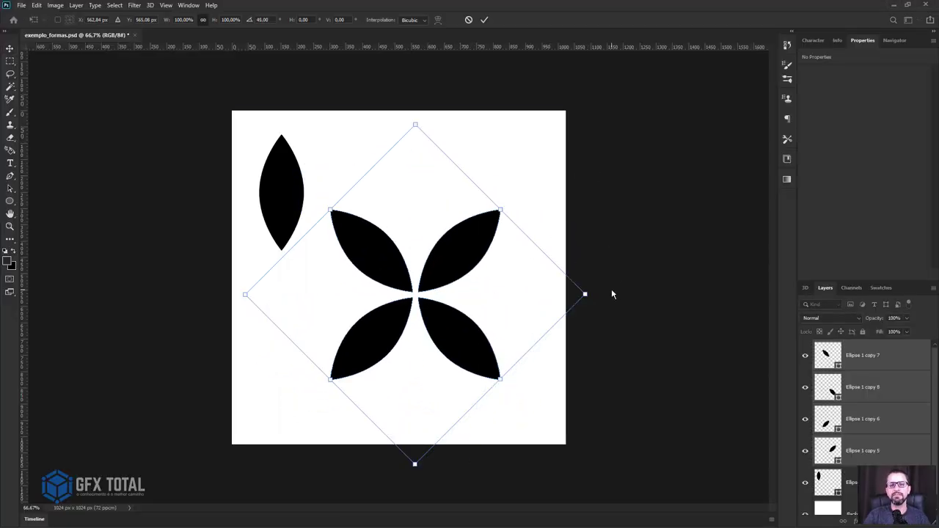
key("Return")
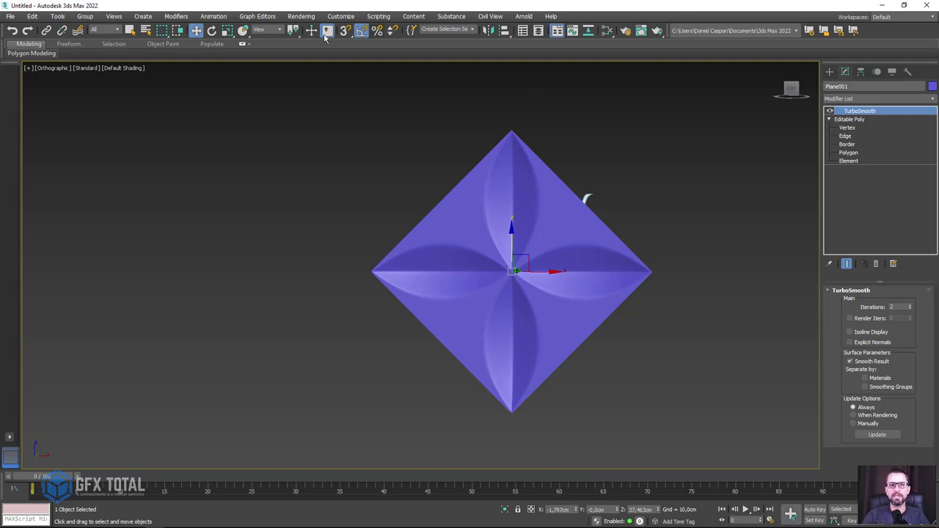
Rotate Plane001 to −45° with its Y rotation reset to 0, viewed face-on.
left_click(212, 30)
left_click_drag(456, 297, 575, 398)
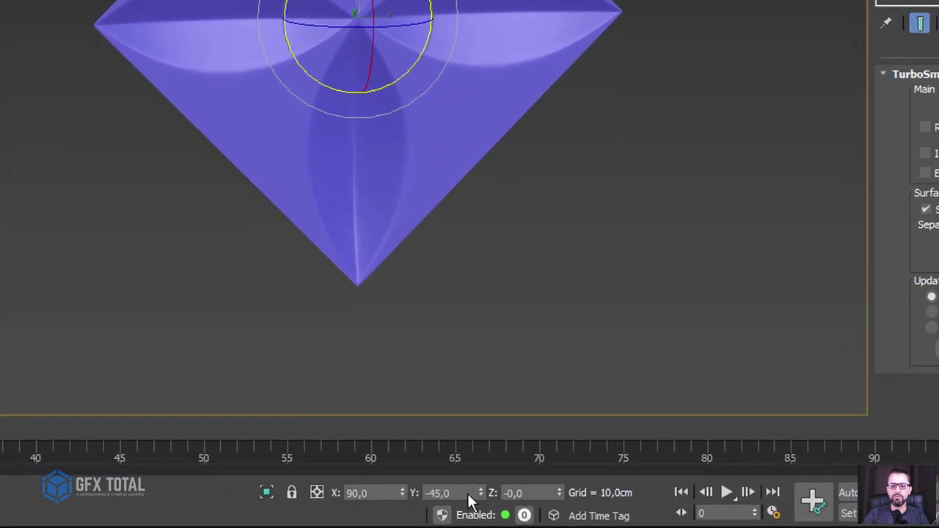
double_click(606, 510)
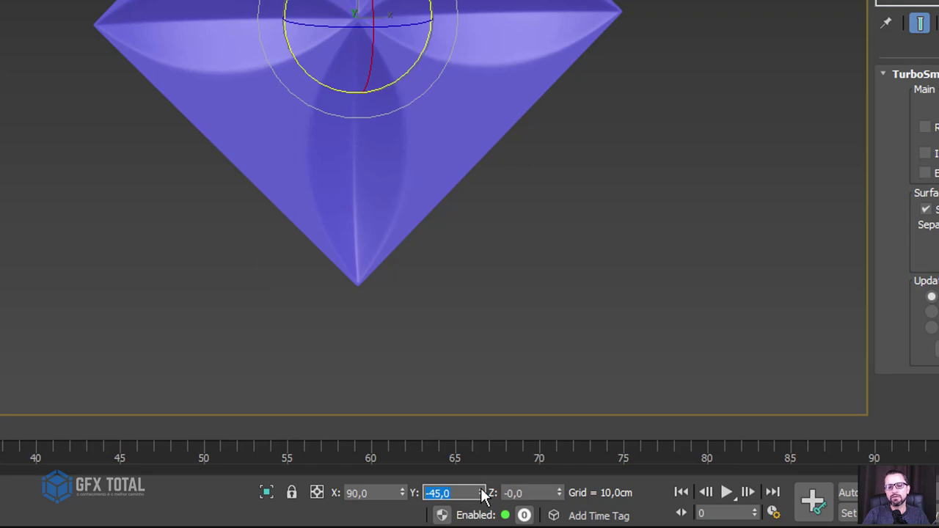
type("0")
key("Return")
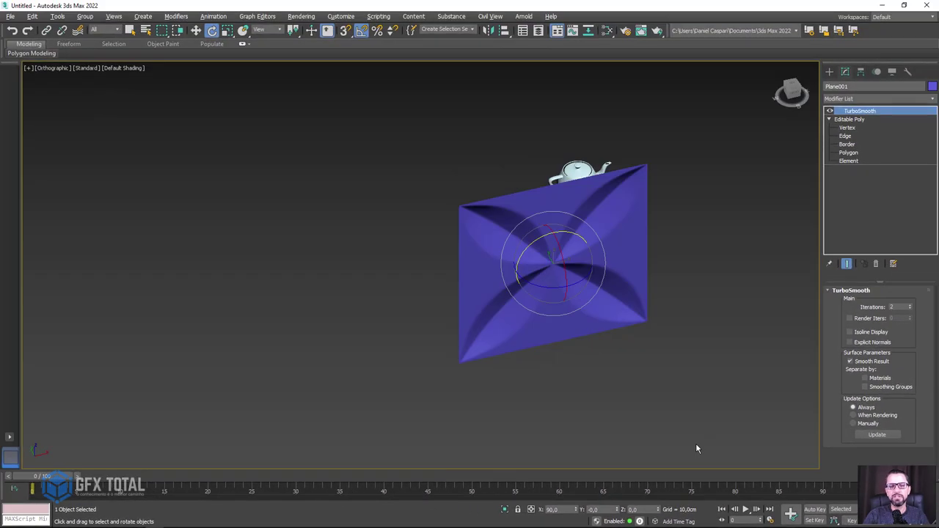
mouse_move(697, 449)
middle_mouse_down("alt")
mouse_move(646, 432)
mouse_move(699, 392)
mouse_move(625, 402)
middle_mouse_up("alt")
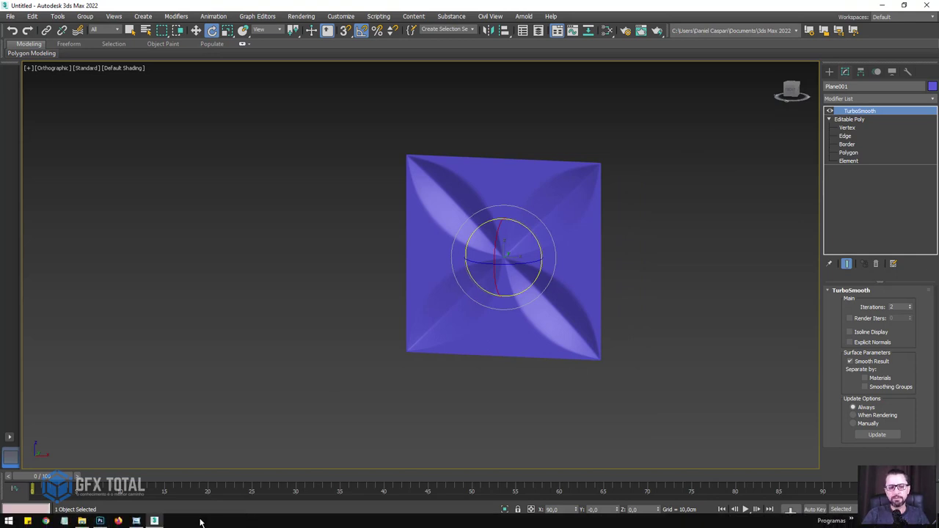
Zoom into the cut-glass jar photo and sketch over its diamond grid, then clear the sketch and close it.
left_click(135, 520)
scroll(384, 203, "up", 5)
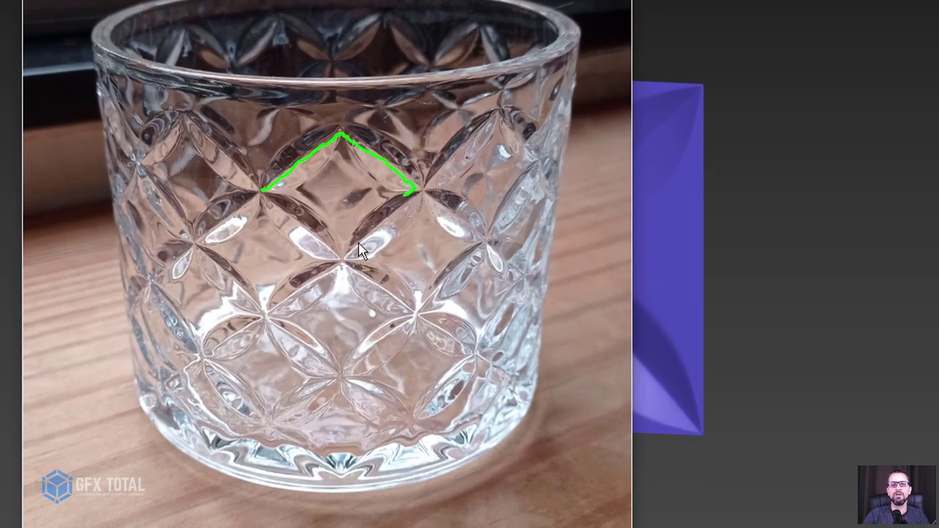
mouse_move(271, 314)
left_mouse_down()
mouse_move(415, 325)
mouse_move(336, 486)
mouse_move(261, 314)
left_mouse_up()
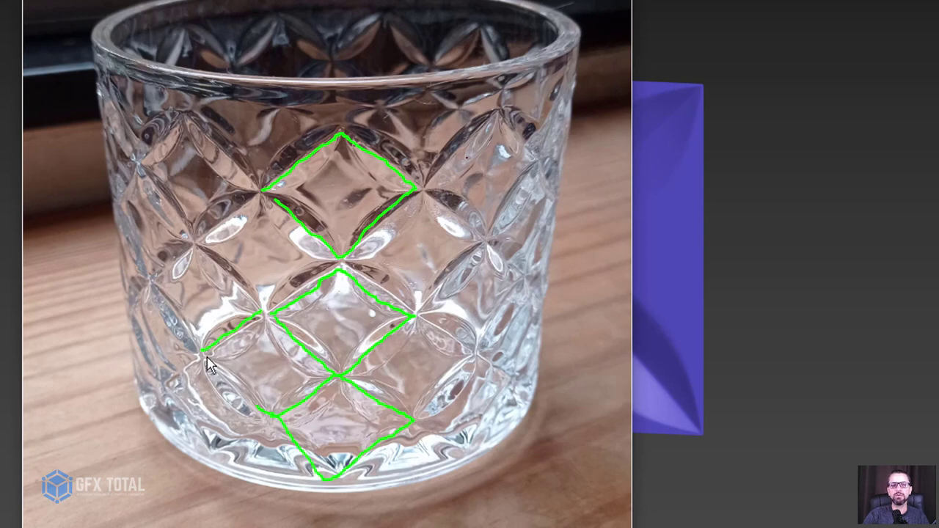
left_click_drag(260, 191, 278, 307)
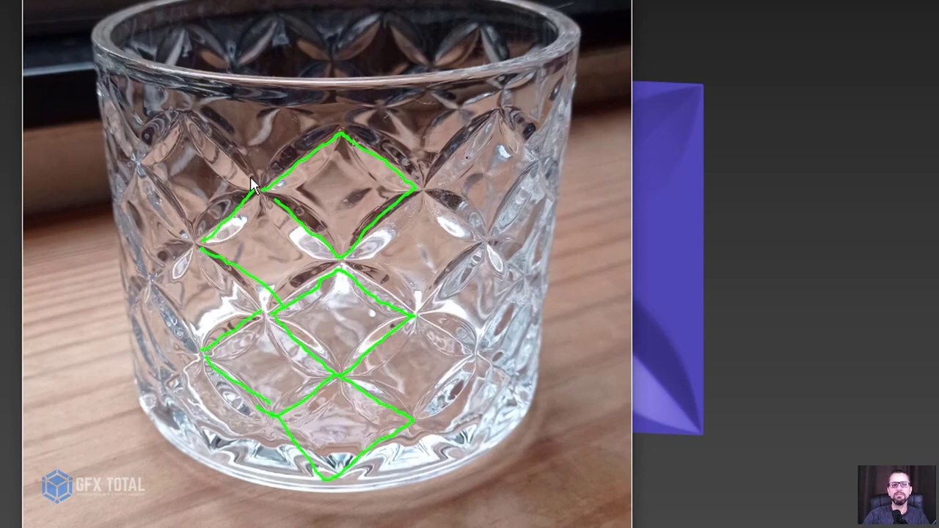
mouse_move(252, 177)
left_mouse_down()
mouse_move(209, 130)
mouse_move(340, 134)
left_mouse_up()
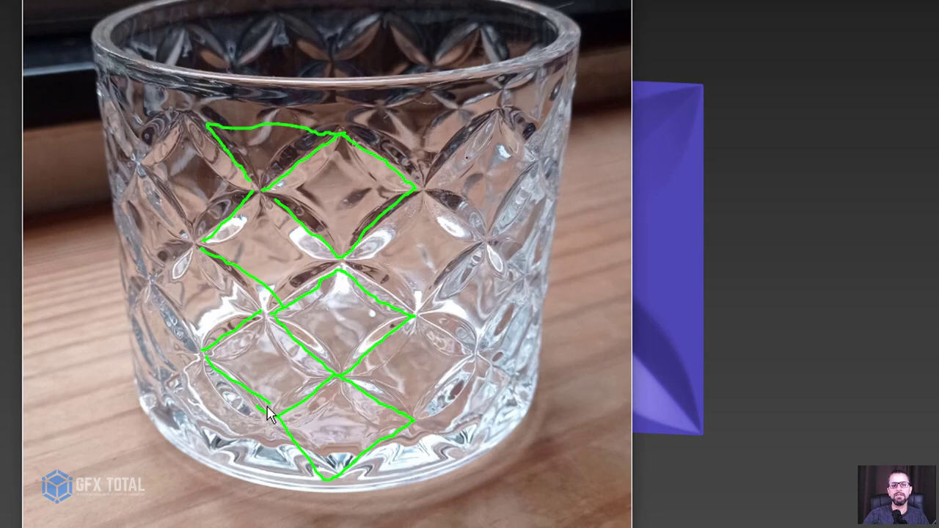
mouse_move(270, 411)
left_mouse_down()
mouse_move(207, 456)
mouse_move(329, 471)
left_mouse_up()
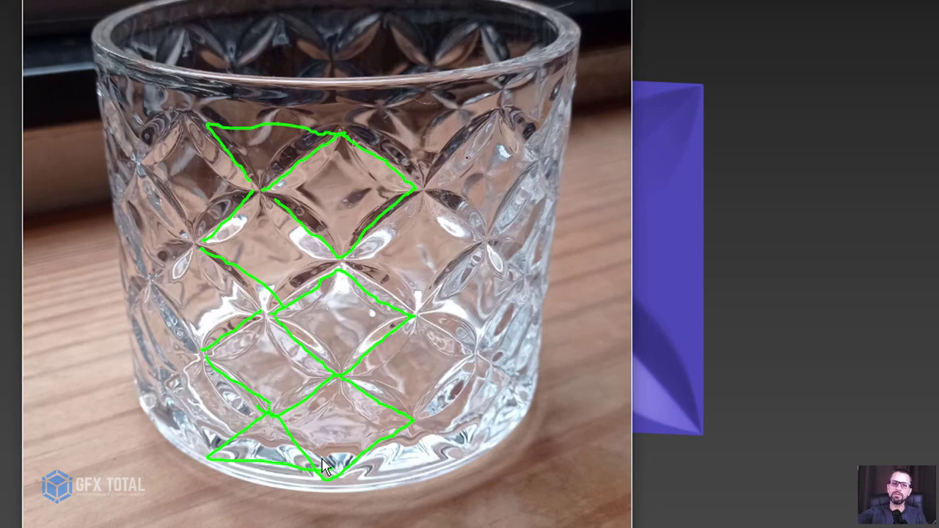
key("Escape")
key("Escape")
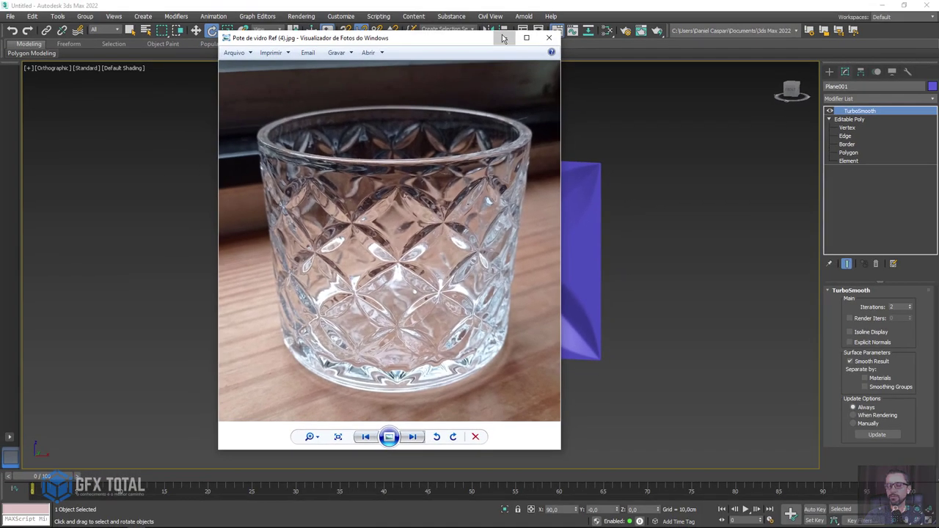
left_click(503, 35)
scroll(487, 234, "down", 2)
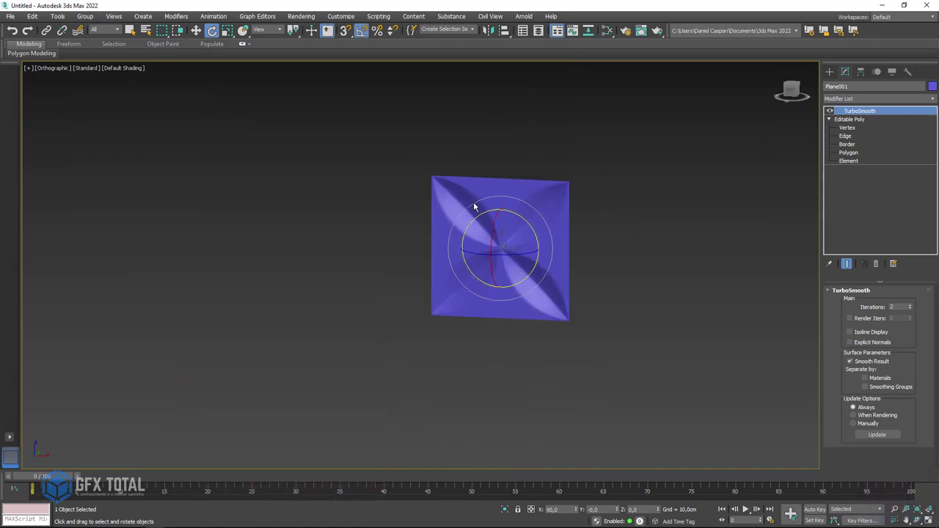
Delete TurboSmooth, show edges, and Shift-move the tile with snapping to make 10 copies.
left_click(875, 264)
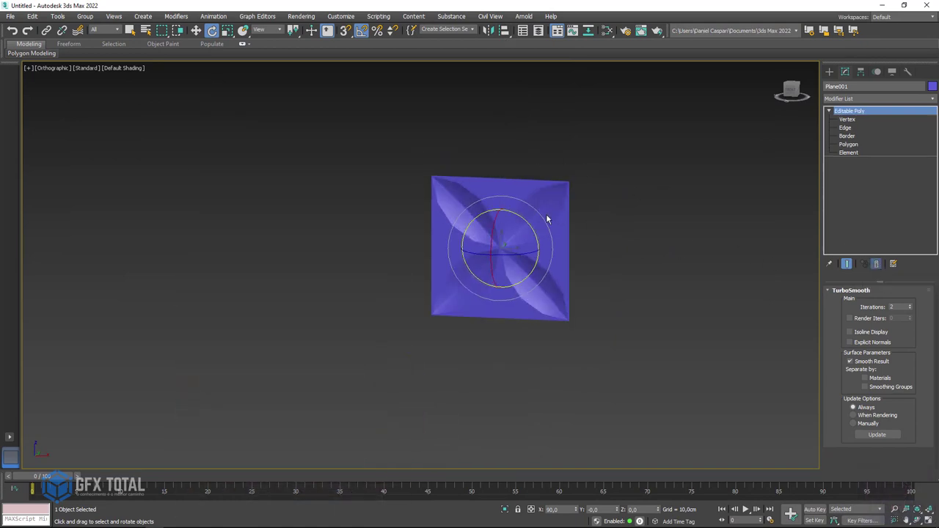
key("F4")
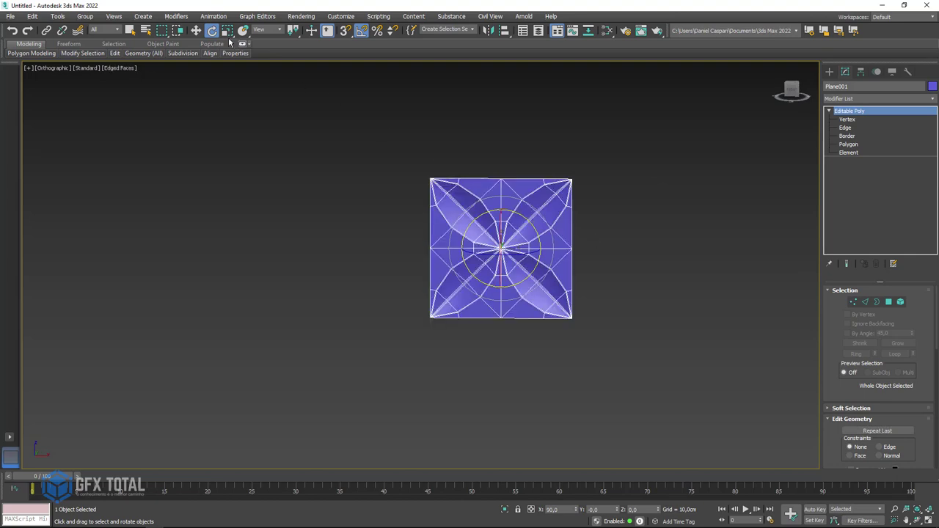
left_click(196, 30)
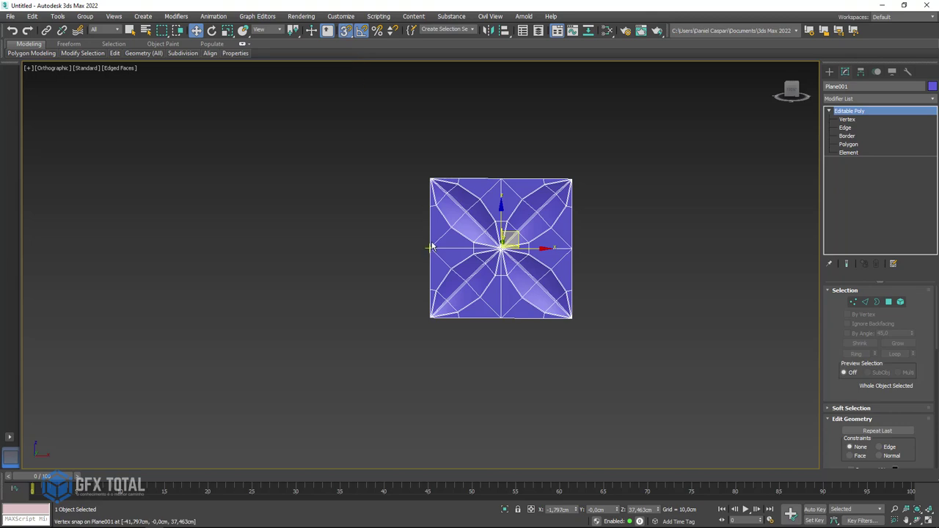
mouse_move(431, 242)
left_mouse_down("shift")
mouse_move(594, 253)
mouse_move(596, 287)
left_mouse_up("shift")
scroll(653, 249, "down", 1)
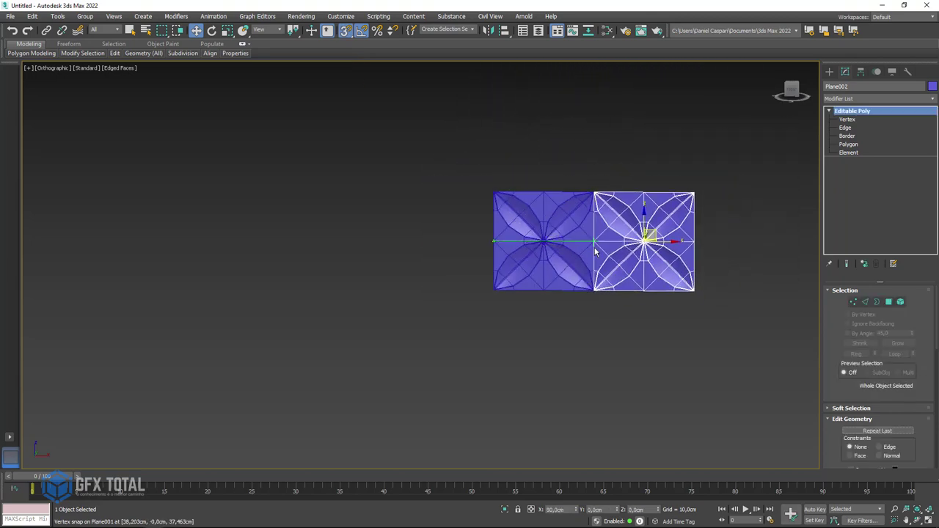
left_click_drag(464, 214, 398, 139)
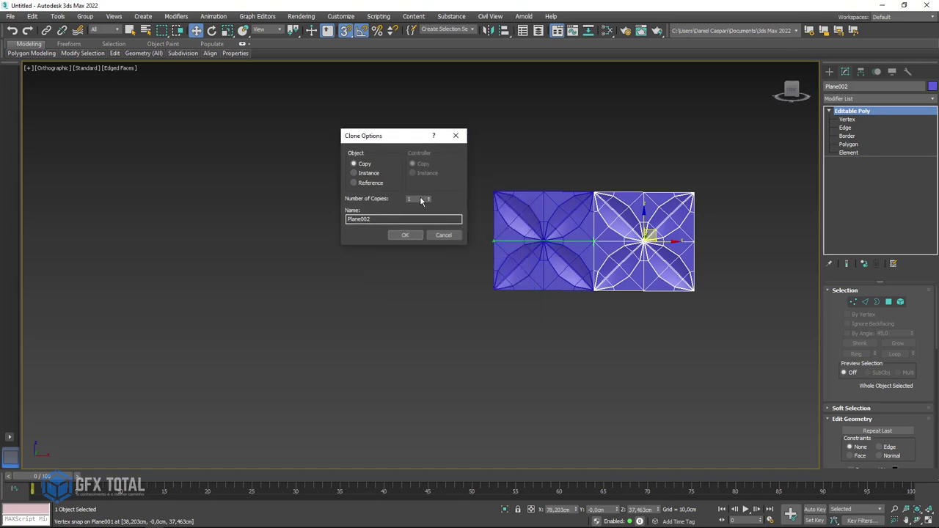
double_click(416, 199)
type("10")
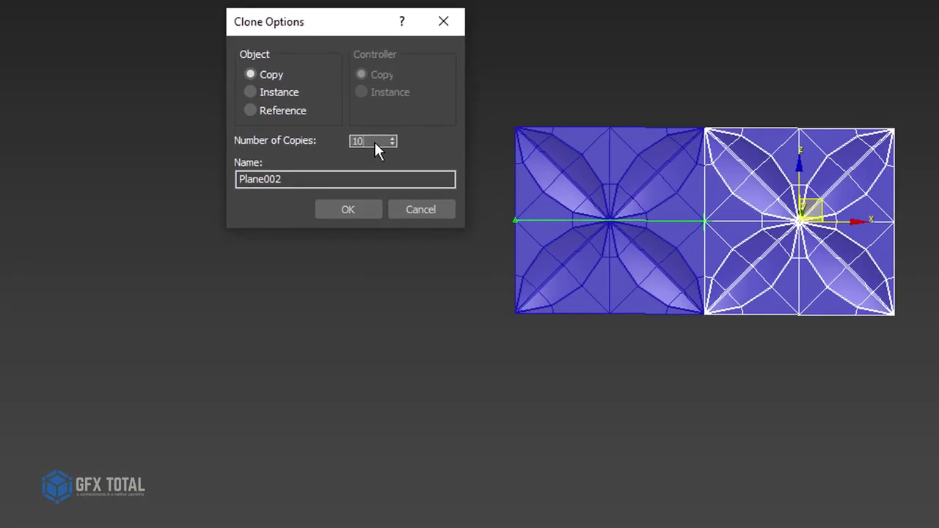
left_click(342, 208)
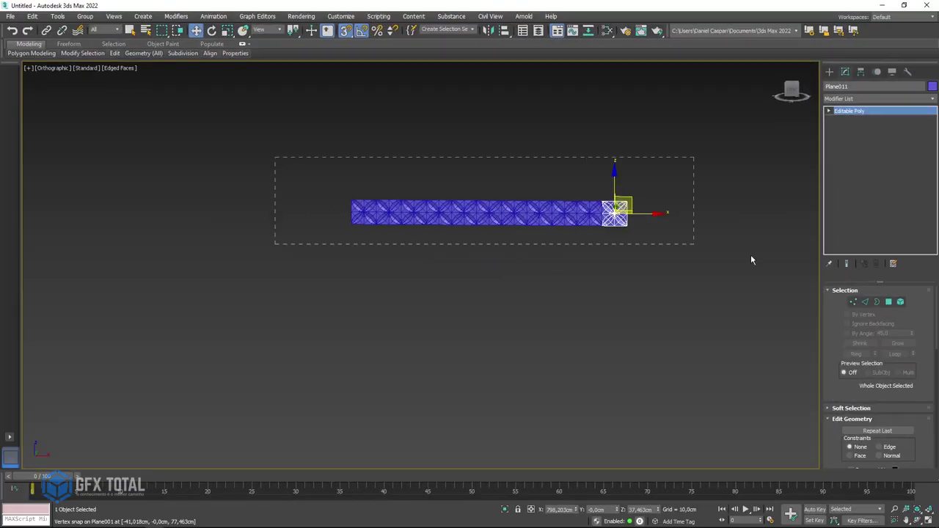
Select the entire 12-tile strip and angle the view, cancelling a first trial copy.
key("ctrl+a")
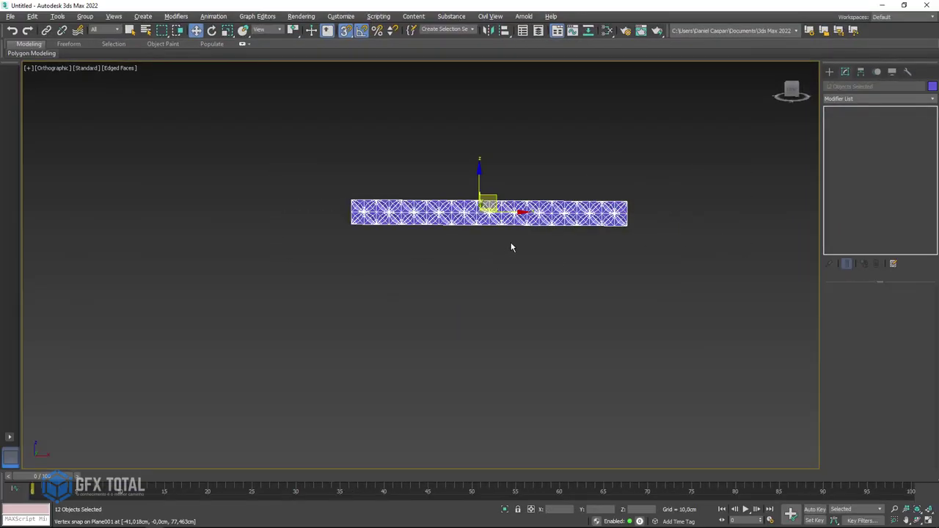
middle_click_drag(509, 245, 511, 210, "alt")
scroll(506, 211, "up", 3)
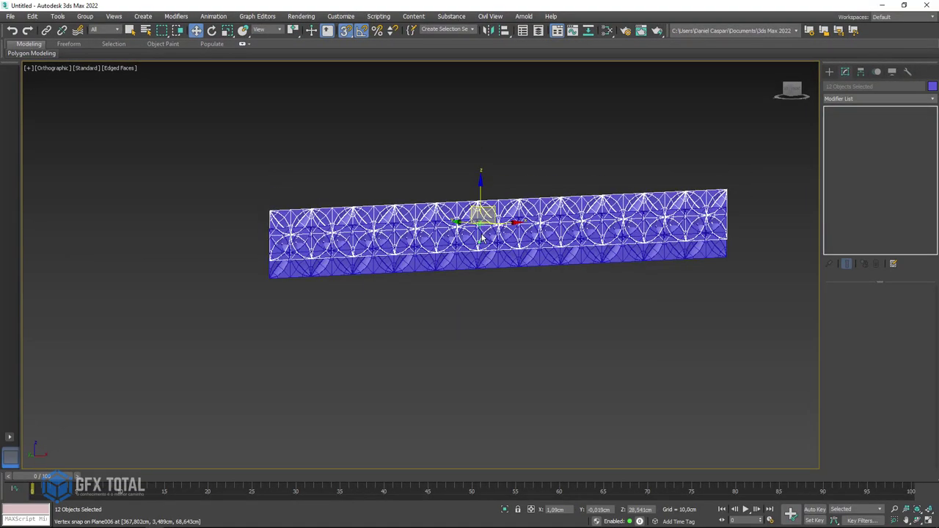
left_click_drag(479, 208, 472, 273, "shift")
left_click(509, 310)
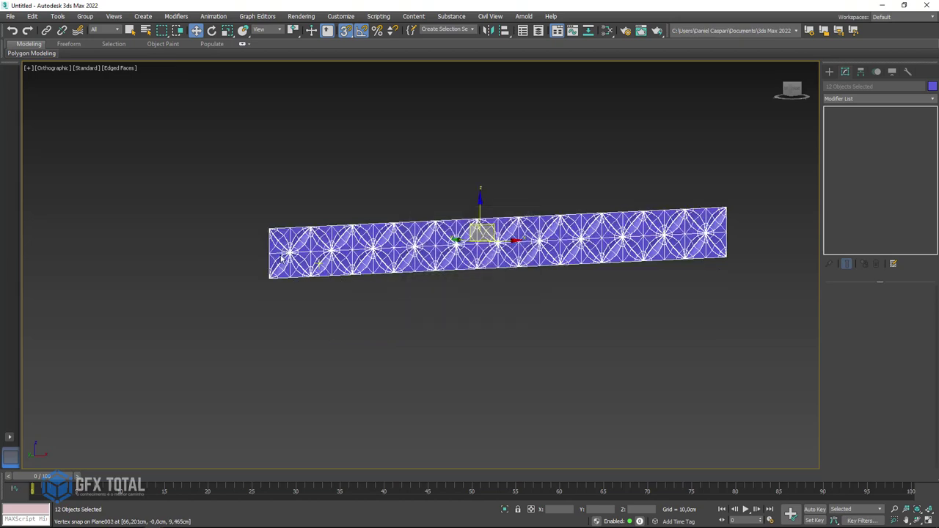
scroll(311, 212, "up", 3)
scroll(311, 194, "up", 2)
Copy the strip below itself with vertex snap and 2 copies, then restore default shading.
left_click_drag(309, 195, 335, 331, "shift")
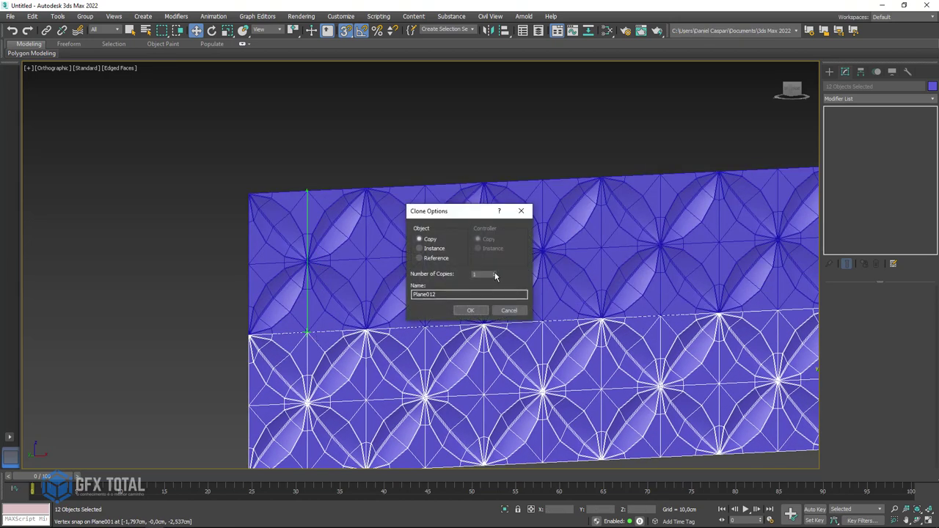
left_click(494, 272)
left_click(481, 310)
scroll(499, 293, "down", 3)
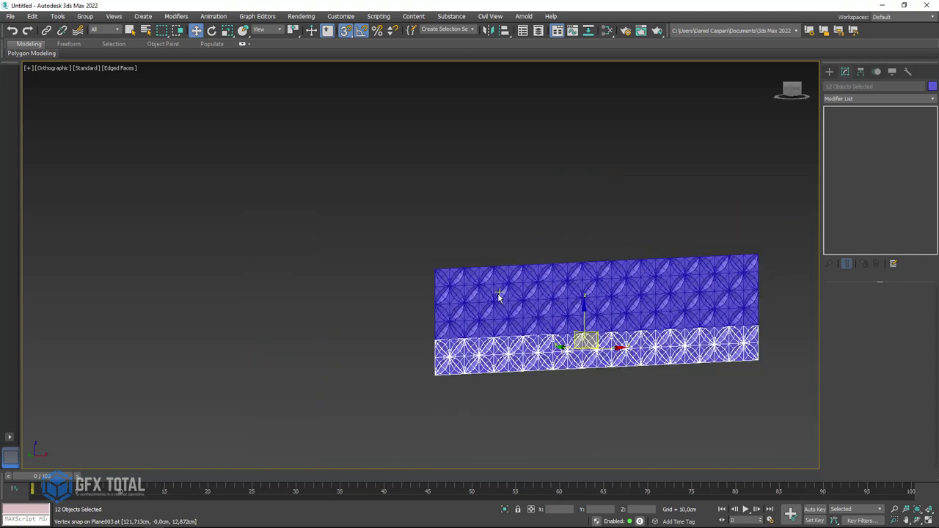
scroll(468, 226, "up", 3)
scroll(468, 226, "up", 2)
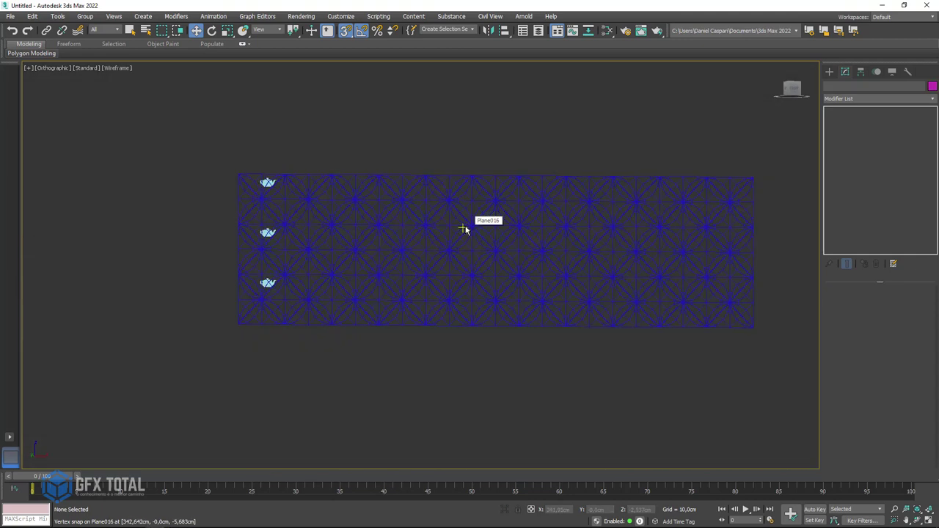
key("F4")
left_click(358, 206)
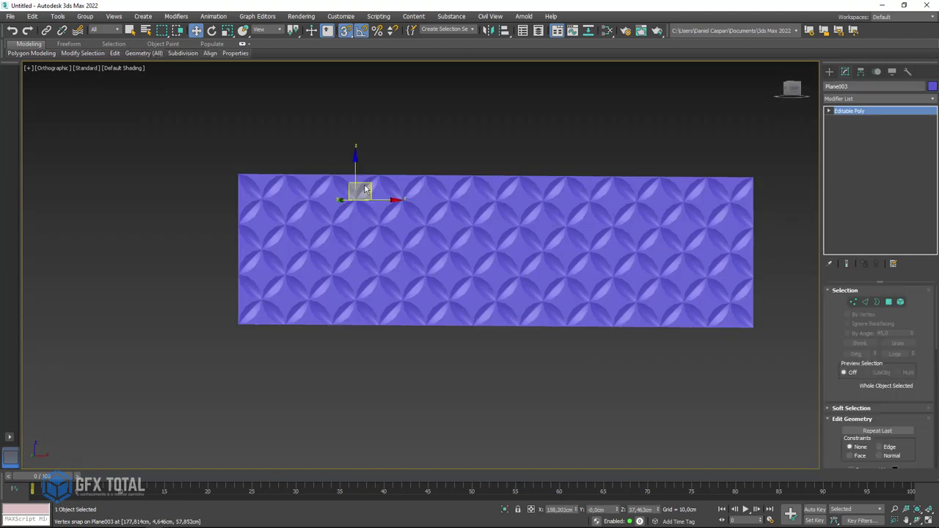
left_click_drag(366, 189, 345, 125)
right_click(345, 126)
Attach every listed tile plane to Plane001, showing edged faces.
left_click(266, 193)
middle_click_drag(335, 179, 343, 165, "alt")
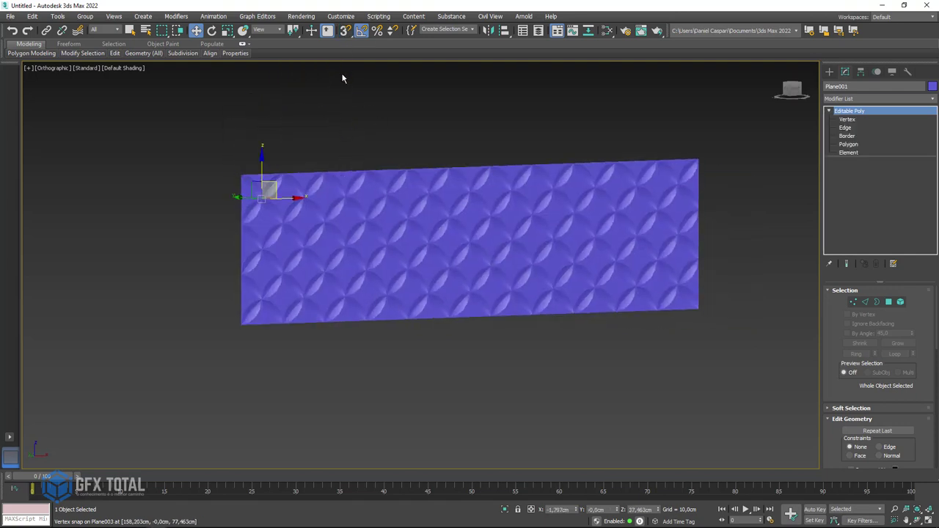
key("F4")
scroll(309, 214, "up", 2)
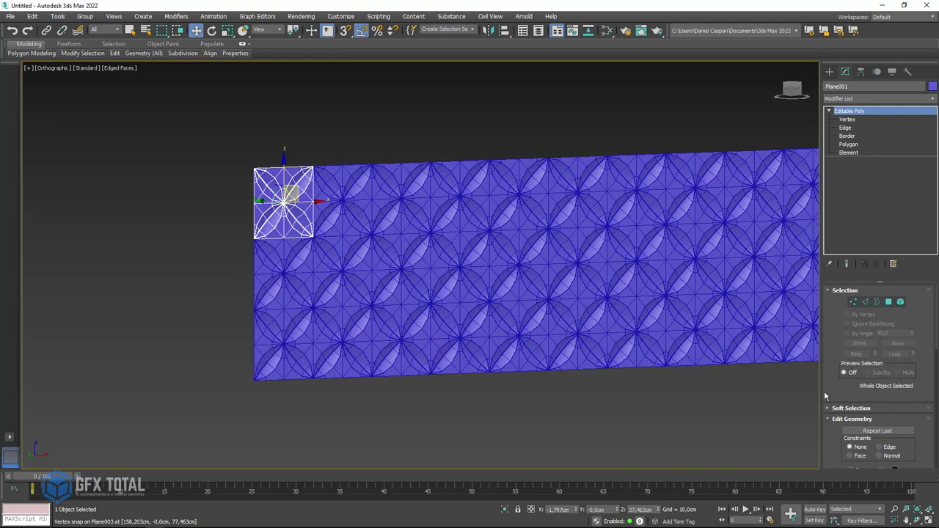
scroll(844, 400, "down", 2)
scroll(865, 405, "down", 2)
left_click(872, 412)
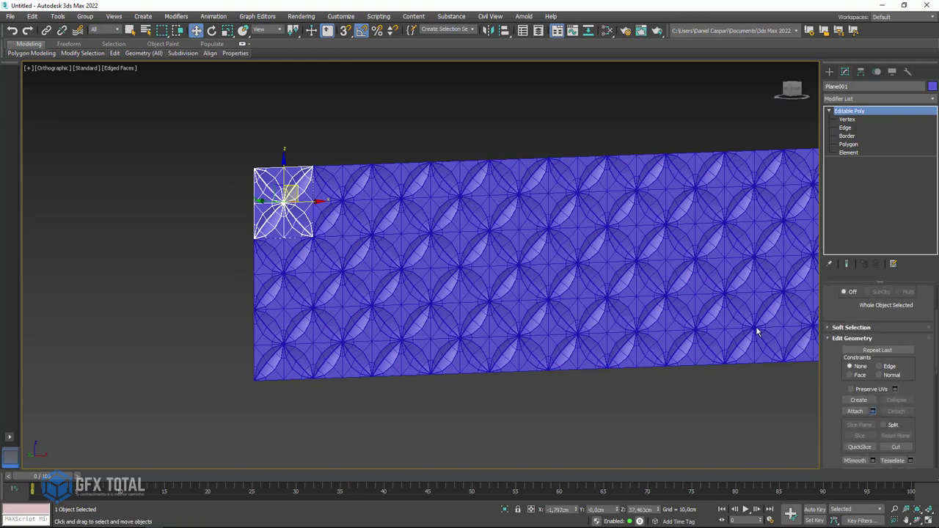
key("ctrl+a")
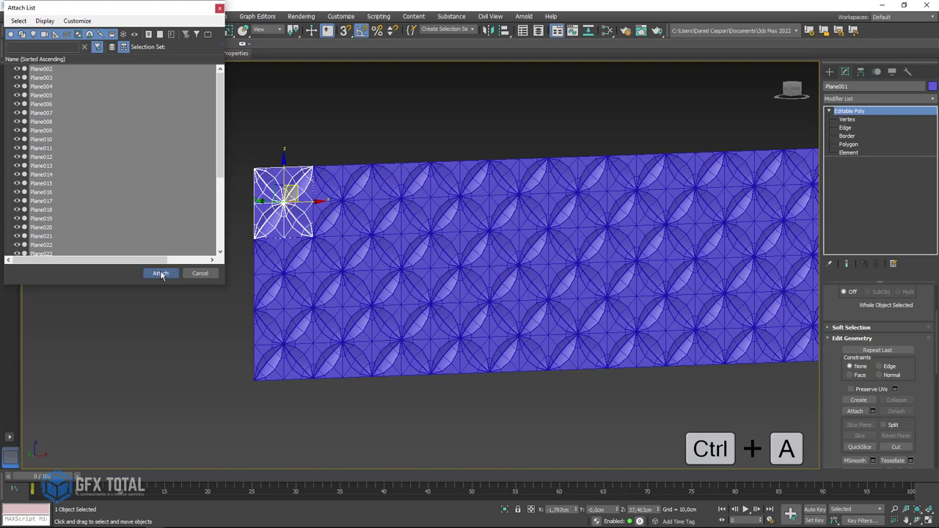
left_click(161, 274)
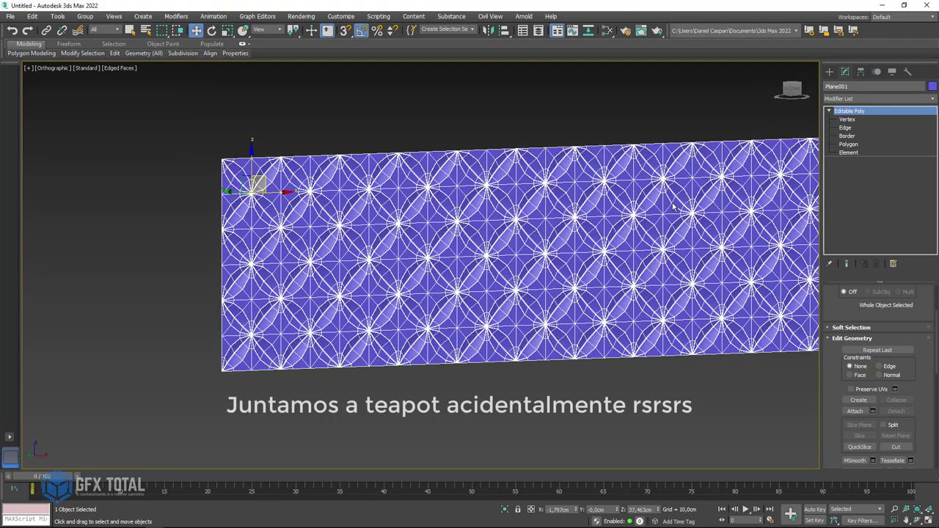
Box-select all of Plane001's vertices at Vertex level, then return to object level.
left_click(847, 119)
scroll(465, 125, "down", 4)
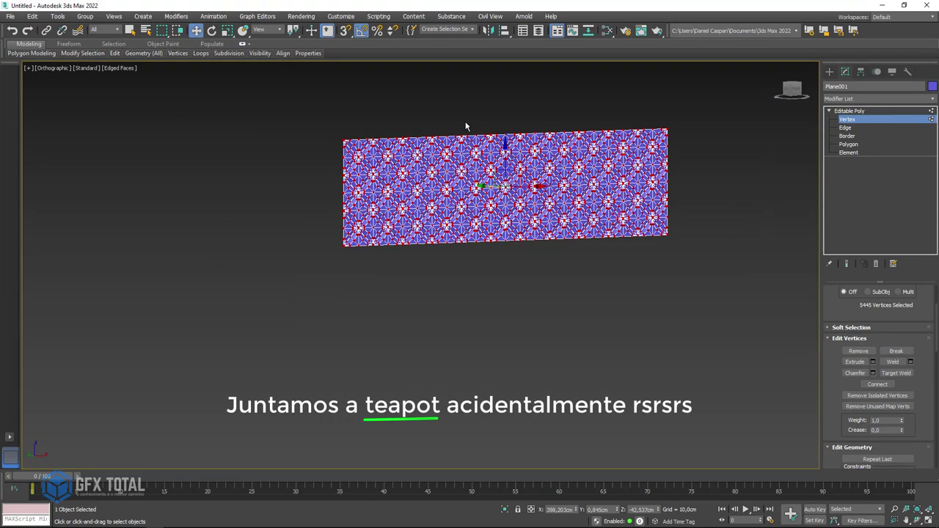
left_click_drag(736, 309, 749, 323)
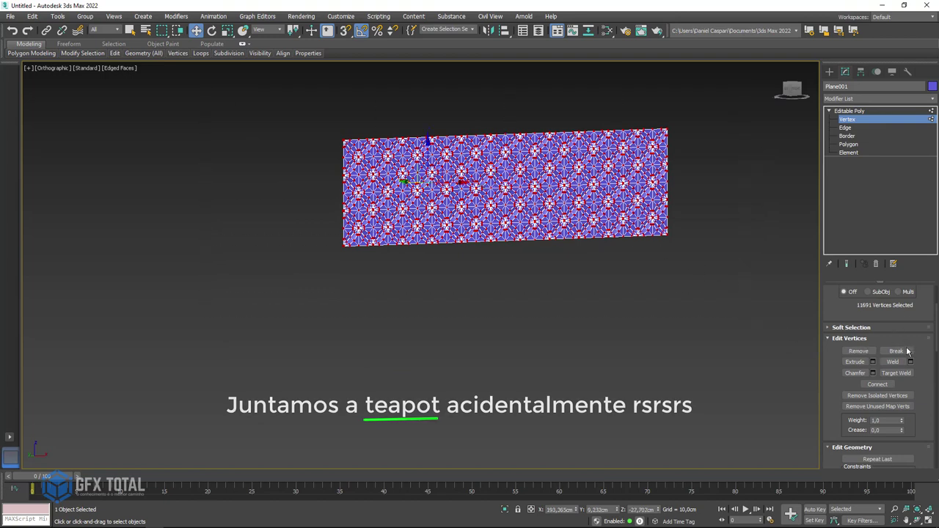
left_click(847, 119)
scroll(298, 205, "up", 3)
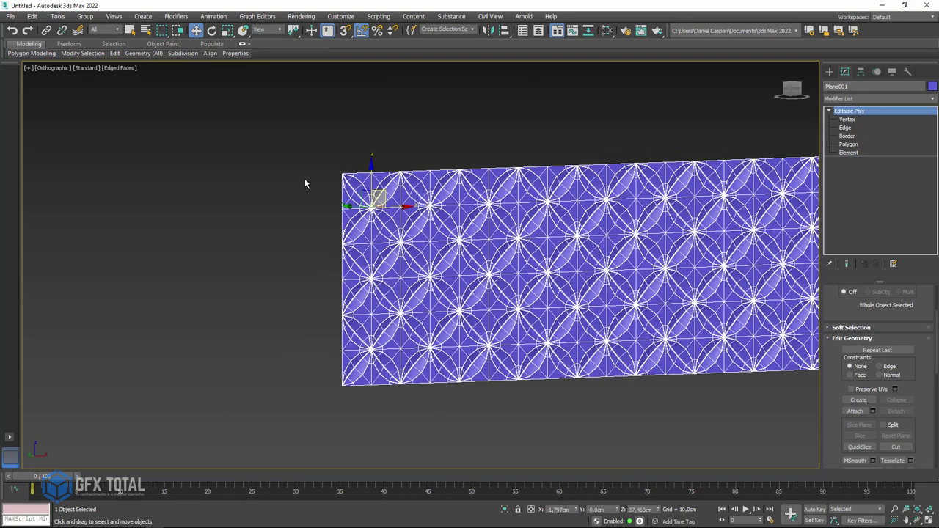
scroll(306, 184, "up", 2)
scroll(350, 212, "up", 2)
scroll(440, 201, "down", 3)
scroll(609, 220, "down", 3)
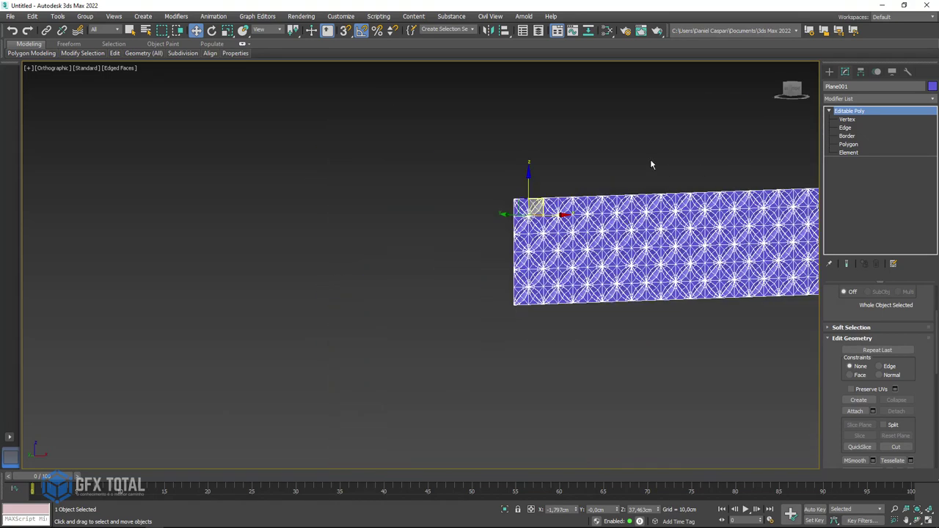
mouse_move(650, 161)
middle_mouse_down()
mouse_move(513, 153)
mouse_move(530, 170)
middle_mouse_up()
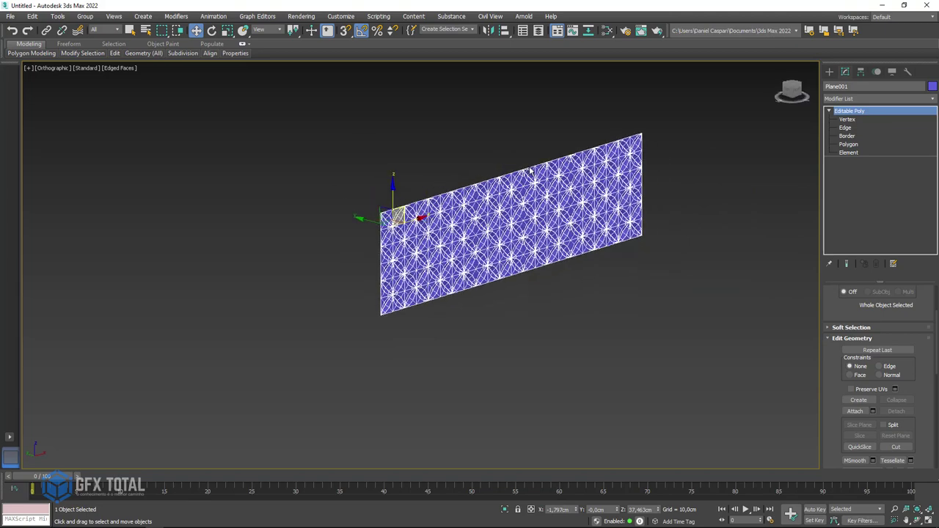
Add a Bend modifier to Plane001 and set its Bend Axis to X.
left_click(858, 103)
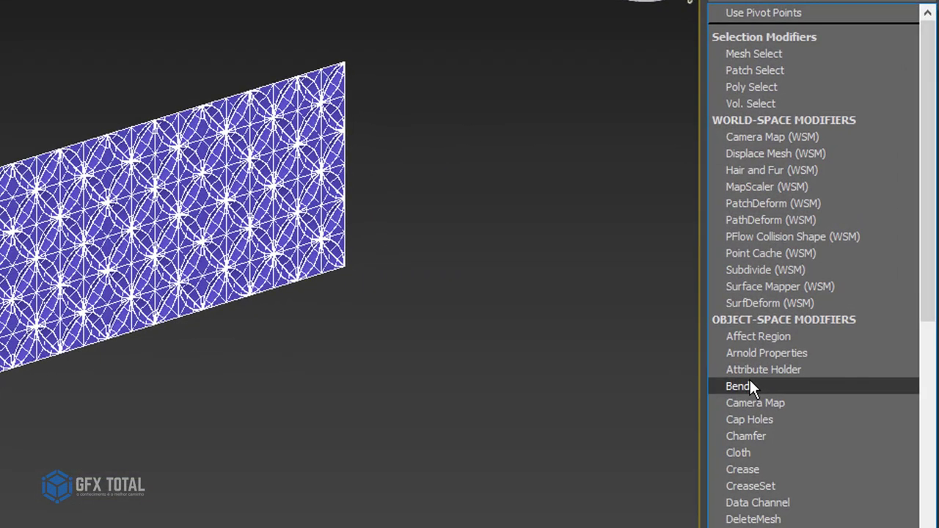
left_click(839, 295)
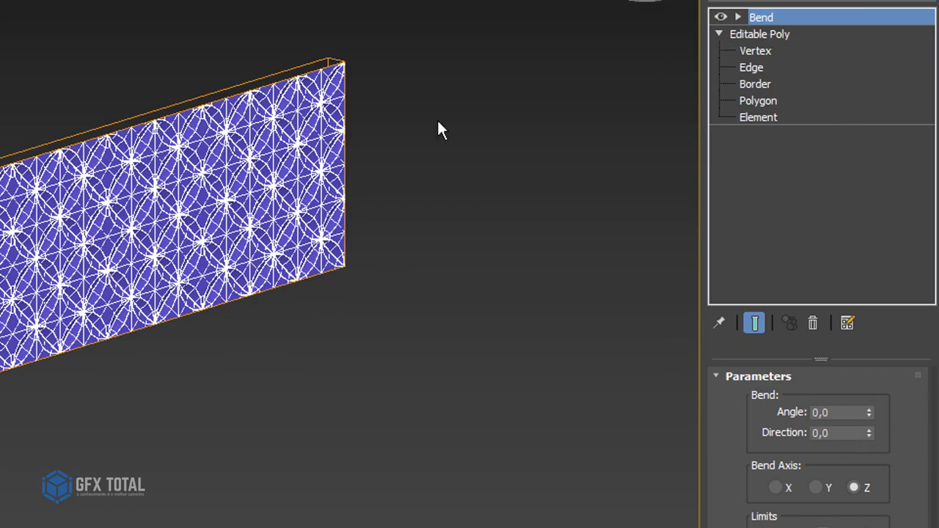
mouse_move(438, 130)
middle_mouse_down("alt")
mouse_move(448, 163)
mouse_move(502, 182)
middle_mouse_up("alt")
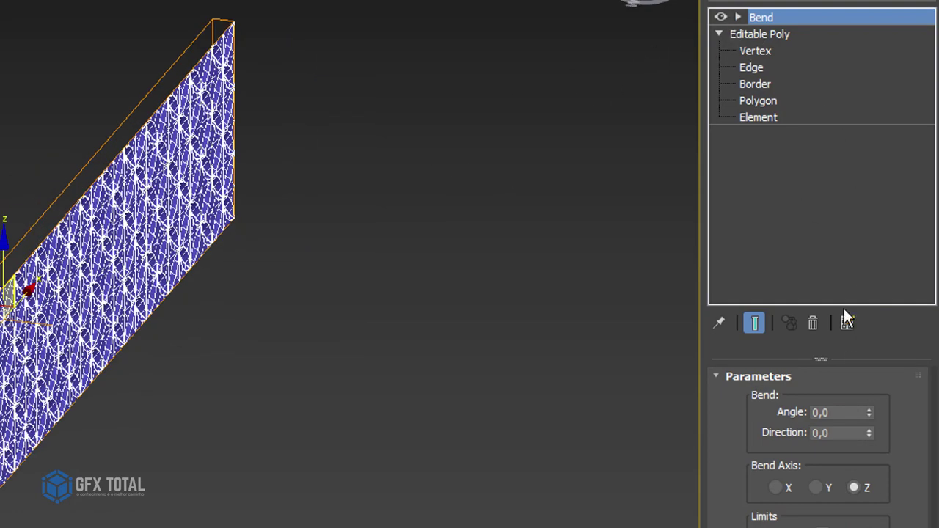
mouse_move(868, 411)
left_mouse_down()
mouse_move(805, 187)
mouse_move(778, 182)
left_mouse_up()
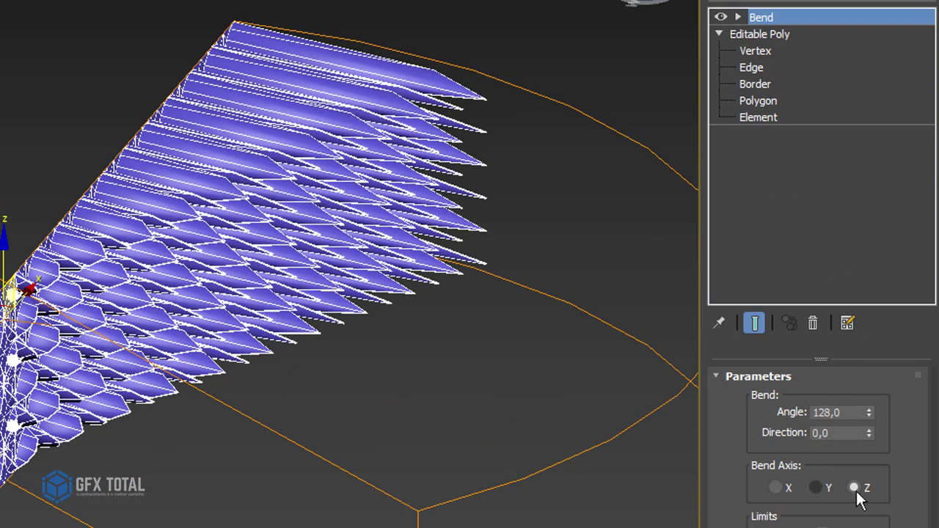
left_click(816, 488)
left_click(776, 489)
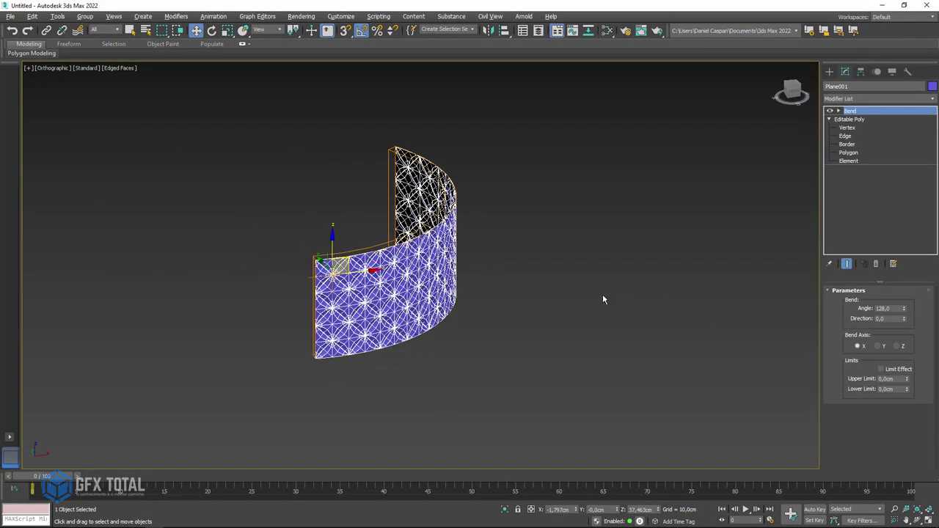
Set the Bend Angle to 360 to close the cylinder, then view it shaded without edges.
middle_click_drag(602, 298, 613, 305, "alt")
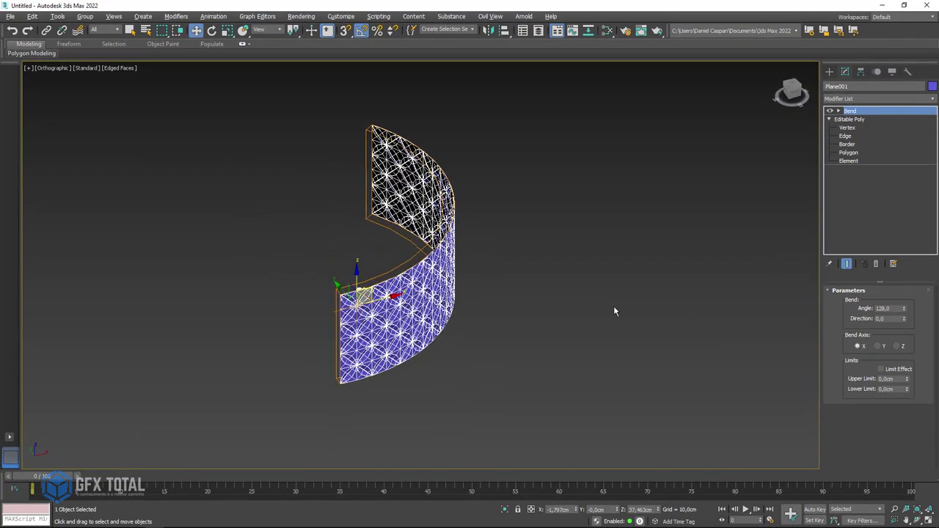
left_click_drag(902, 309, 845, 95)
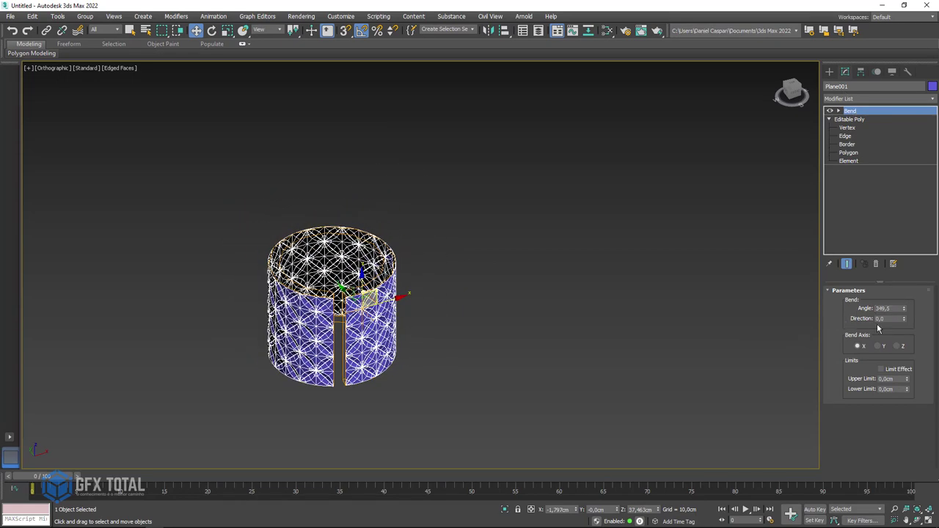
type("0")
key("Return")
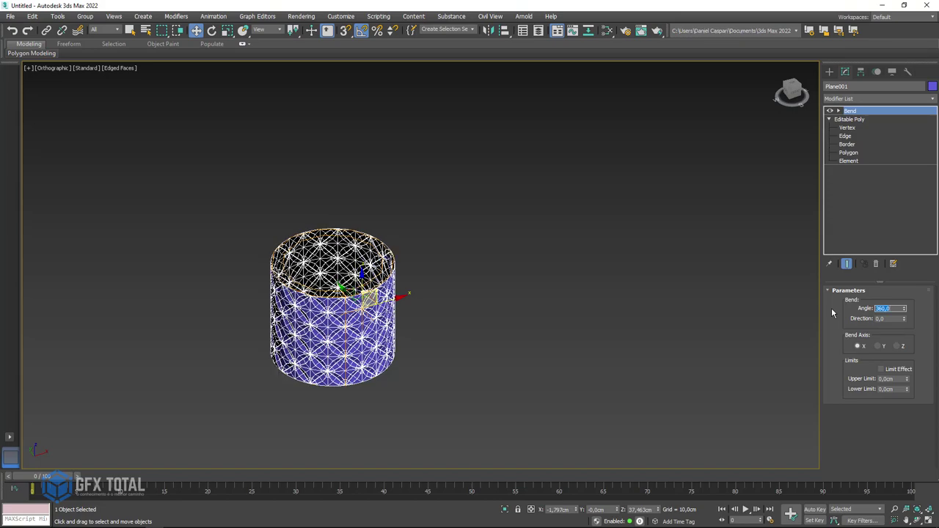
middle_click_drag(432, 288, 262, 336, "alt")
key("z")
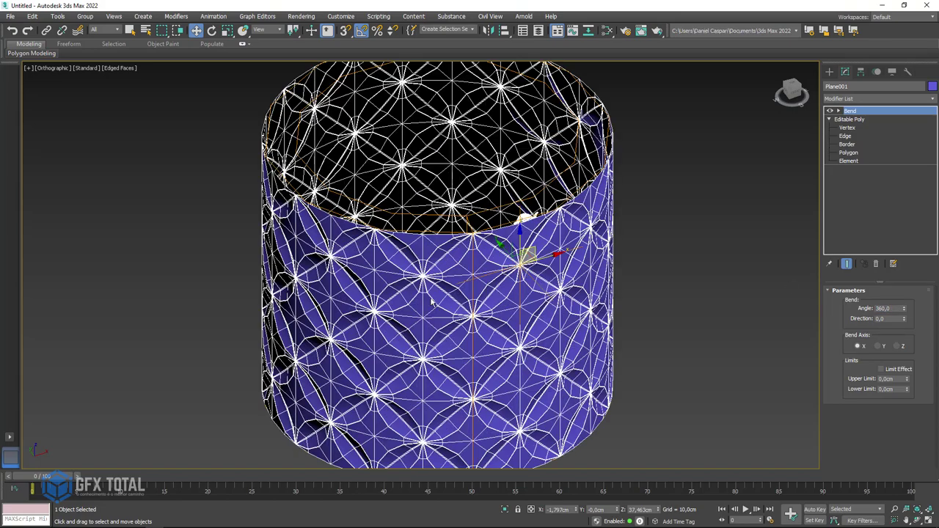
key("F4")
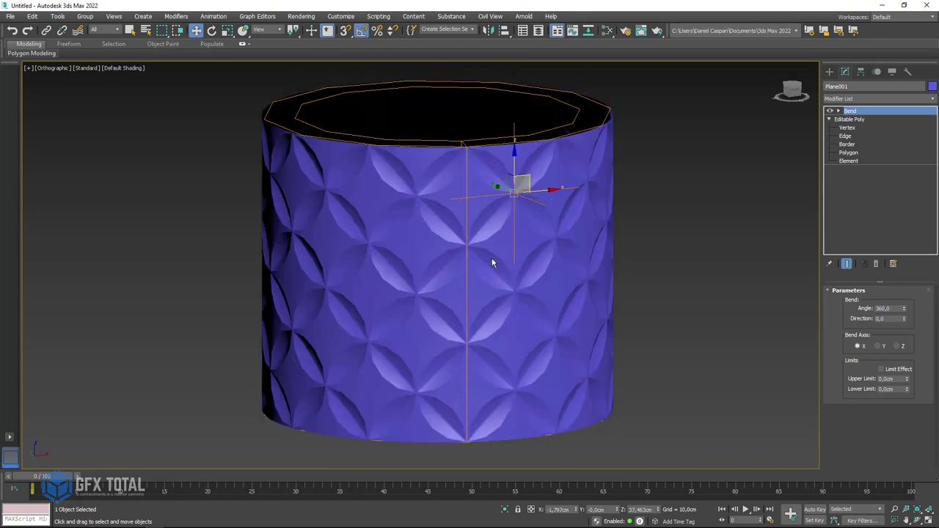
scroll(492, 276, "up", 3)
scroll(491, 242, "up", 2)
scroll(492, 255, "down", 4)
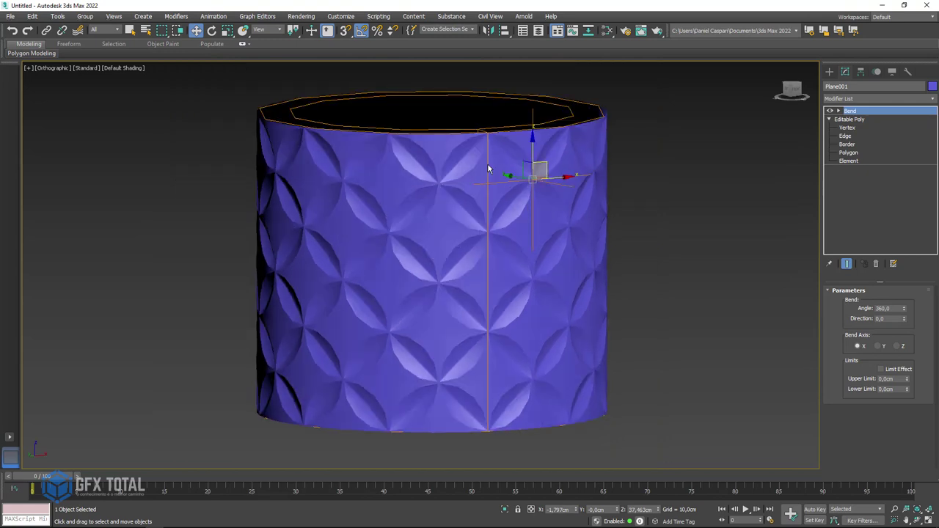
Add an Edit Poly modifier and weld all of the cylinder's vertices at 0,1cm.
left_click(860, 99)
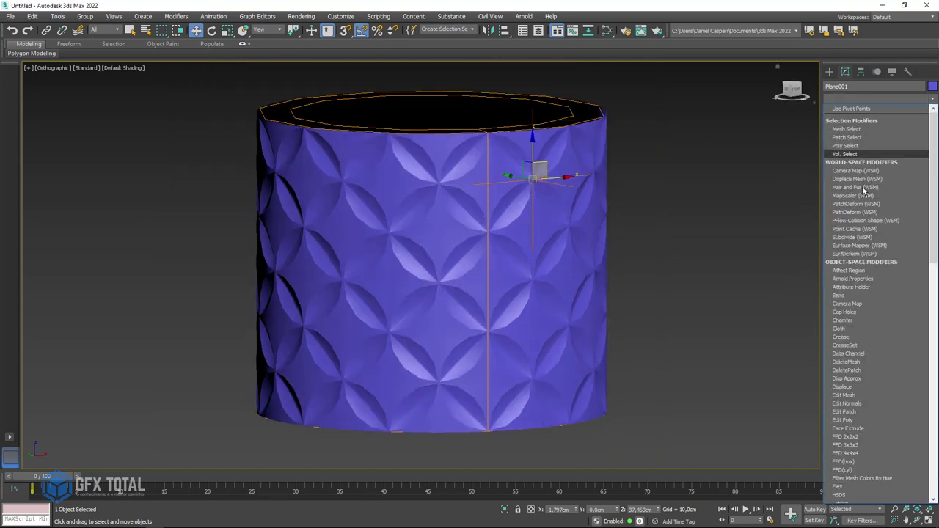
left_click(852, 421)
left_click(838, 110)
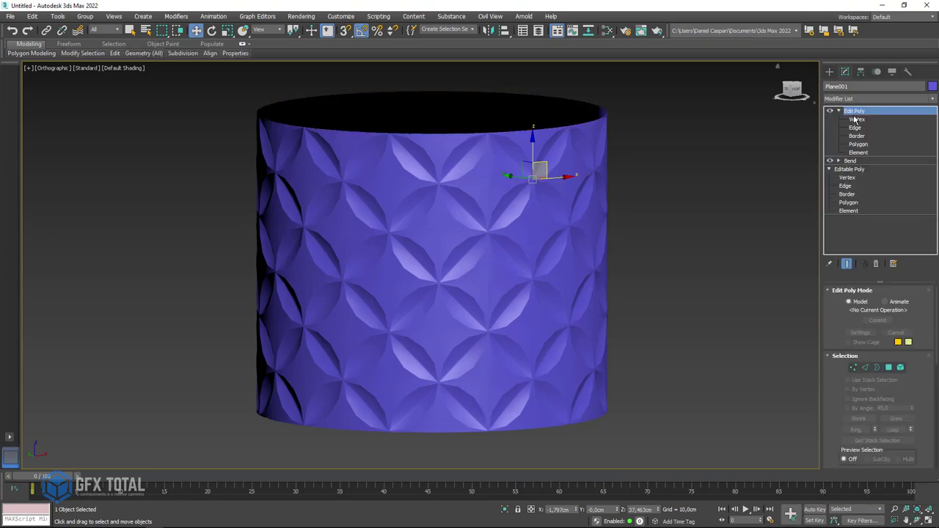
left_click(856, 119)
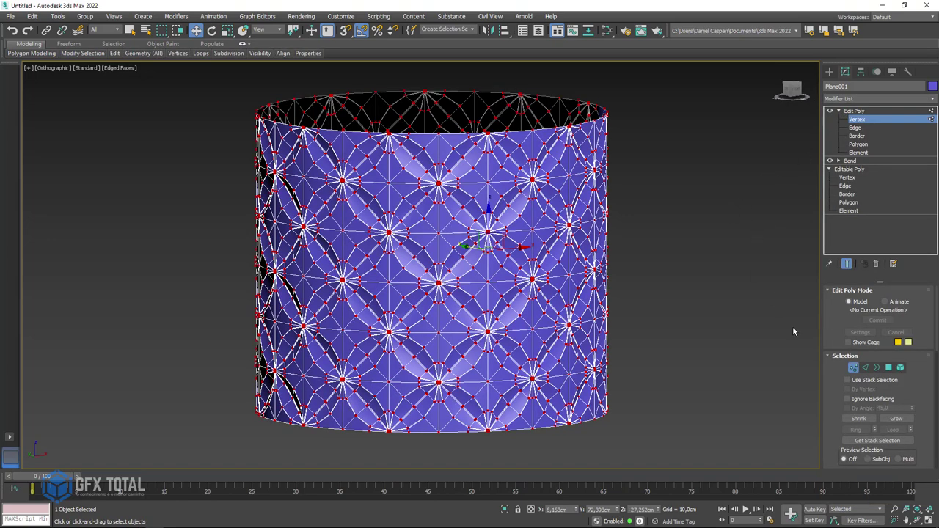
left_click_drag(831, 426, 838, 265)
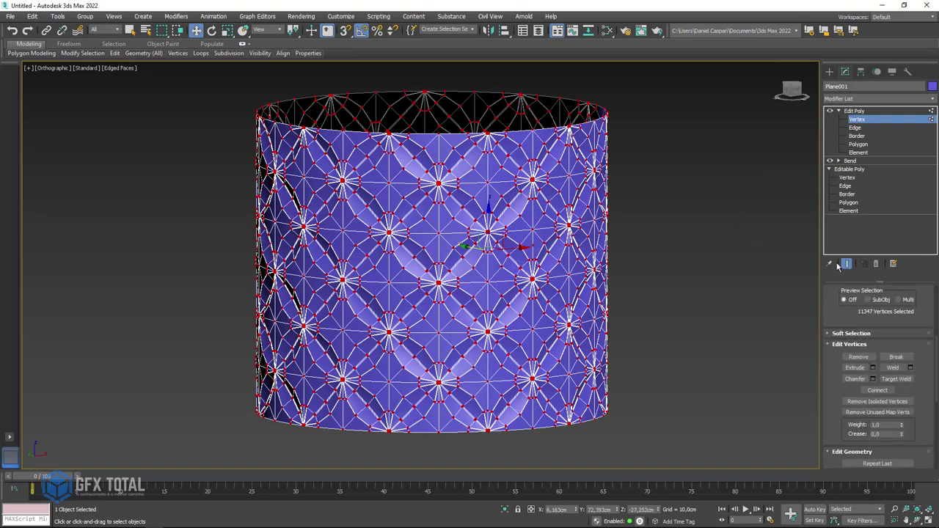
left_click(911, 367)
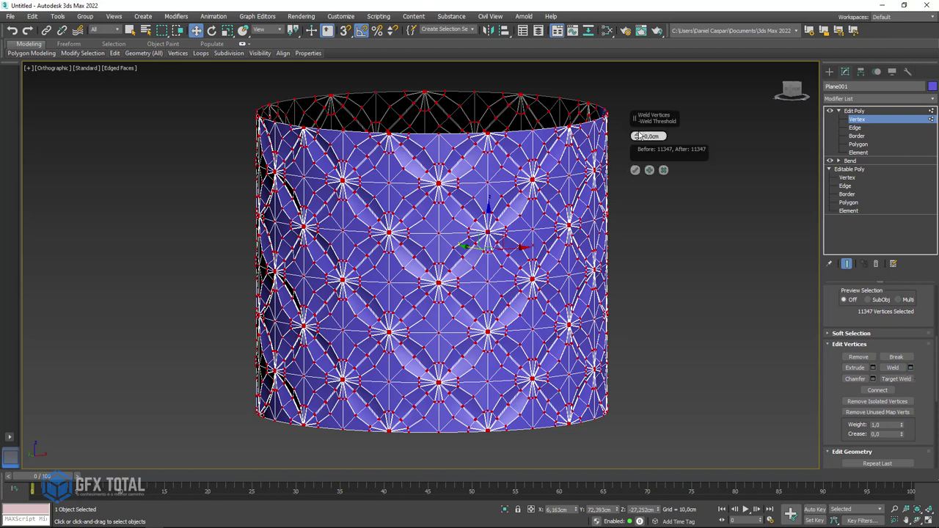
left_click(635, 170)
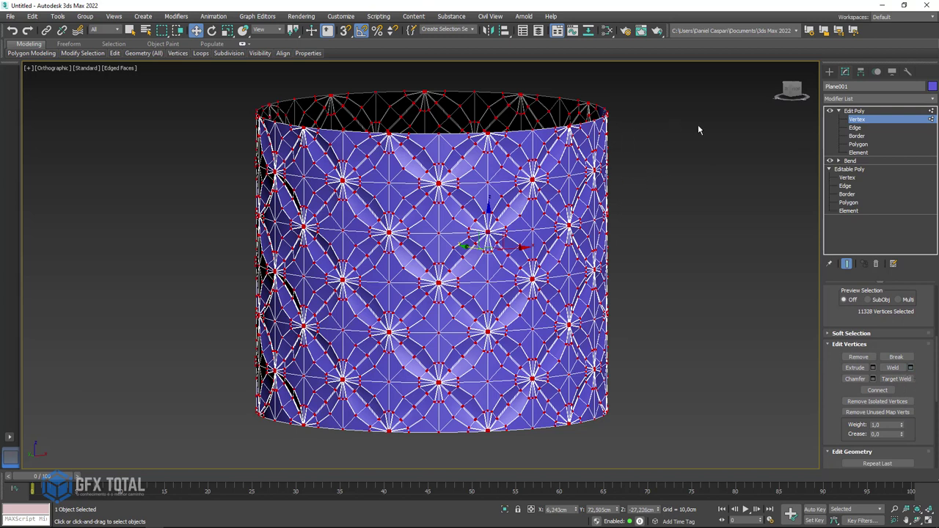
left_click(617, 220)
left_click(863, 112)
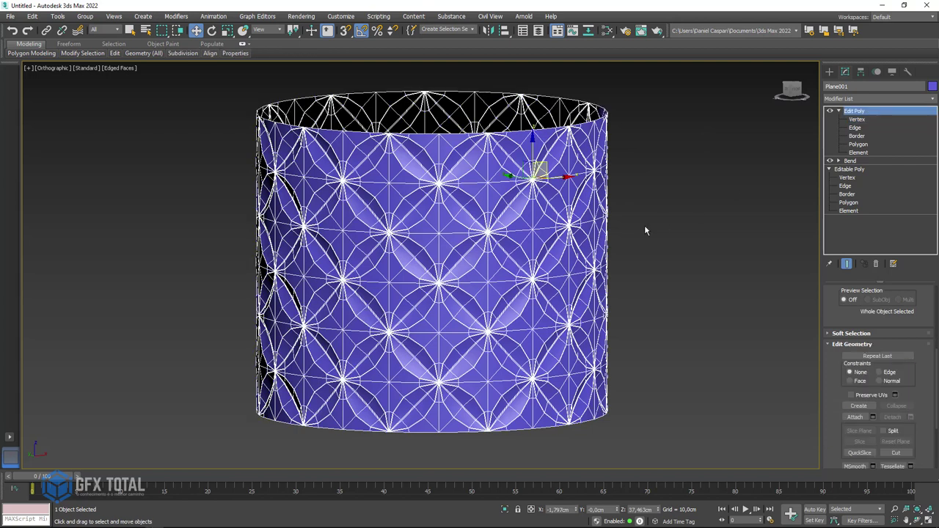
Add a TurboSmooth modifier and inspect the smoothed cylinder from several angles.
key("F4")
key("ctrl+t")
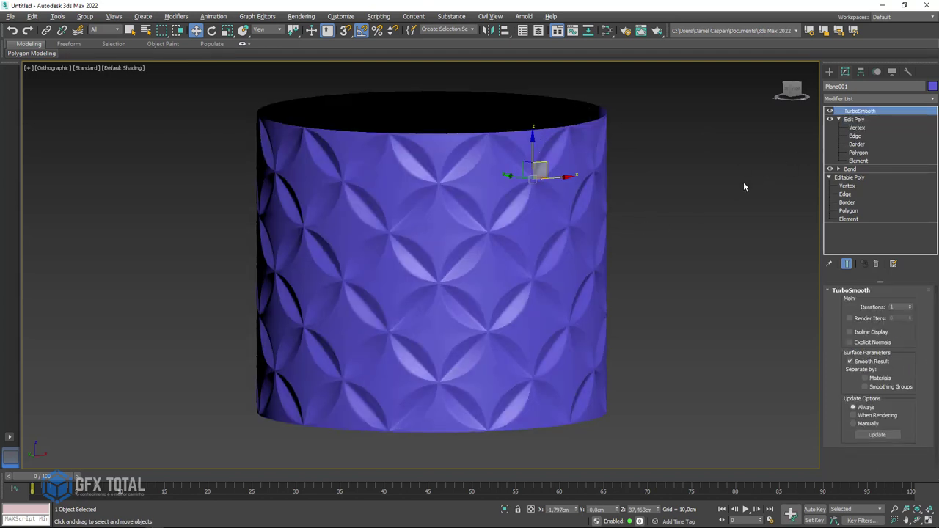
middle_click_drag(723, 203, 530, 243, "alt")
scroll(433, 257, "up", 4)
mouse_move(433, 257)
middle_mouse_down("alt")
mouse_move(499, 235)
mouse_move(454, 308)
middle_mouse_up("alt")
scroll(499, 235, "down", 5)
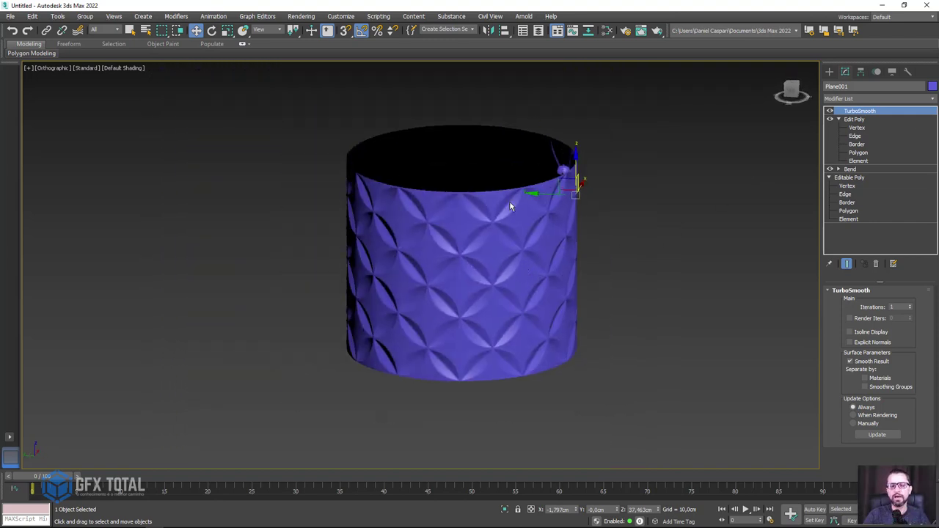
mouse_move(511, 207)
middle_mouse_down("alt")
mouse_move(529, 261)
mouse_move(462, 257)
middle_mouse_up("alt")
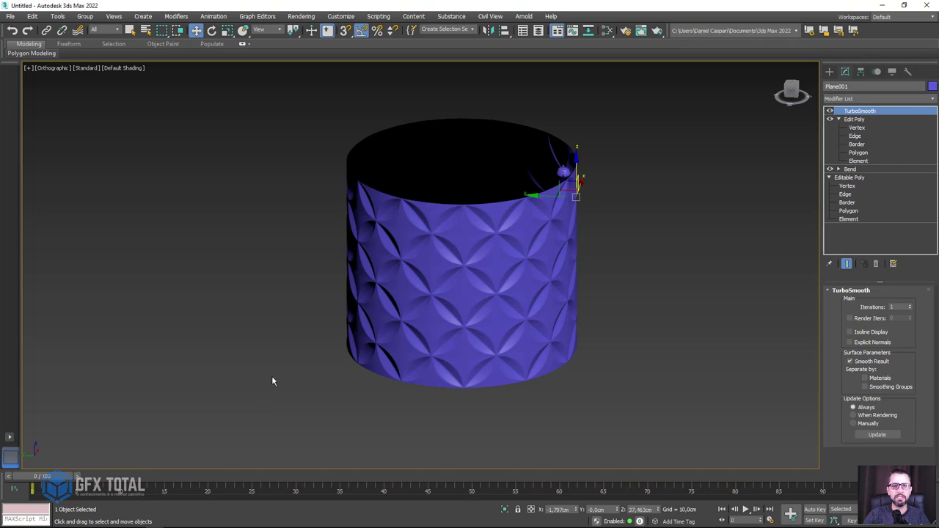
mouse_move(272, 381)
middle_mouse_down("alt")
mouse_move(325, 392)
mouse_move(126, 497)
middle_mouse_up("alt")
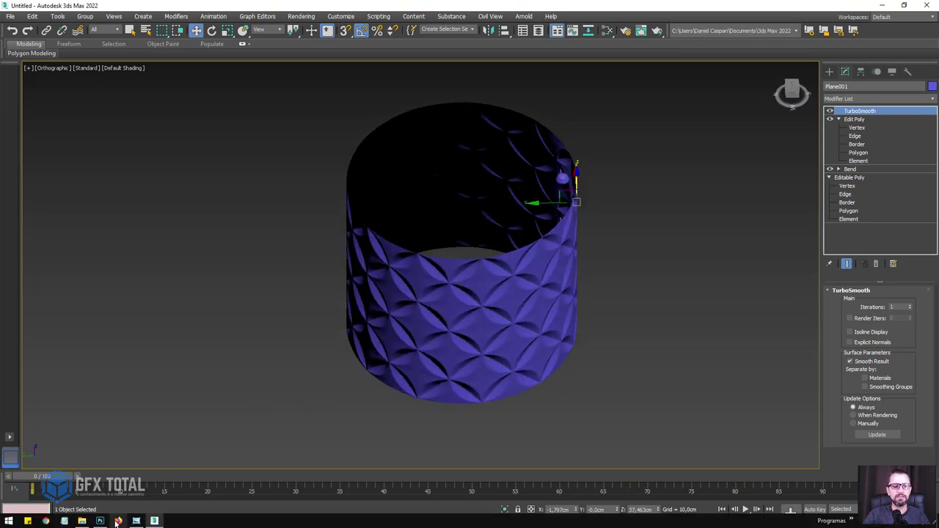
left_click(136, 521)
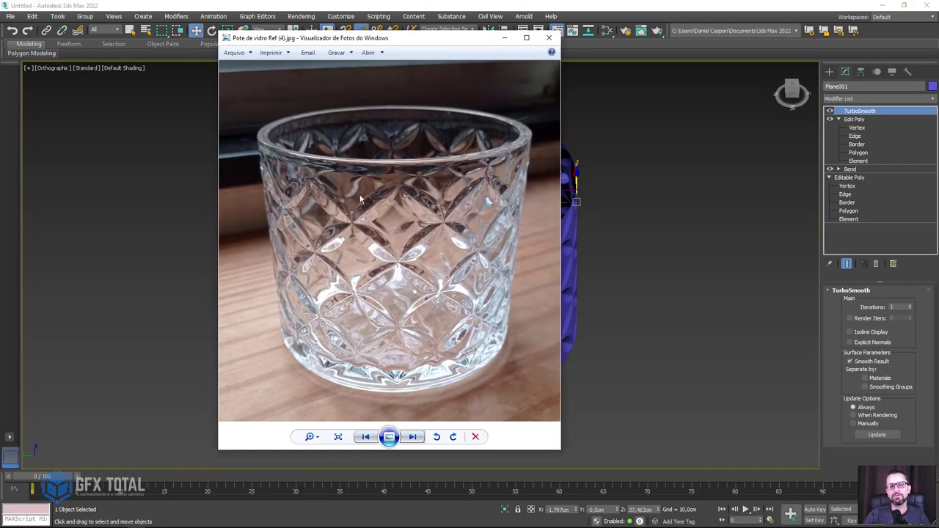
left_click_drag(420, 45, 240, 43)
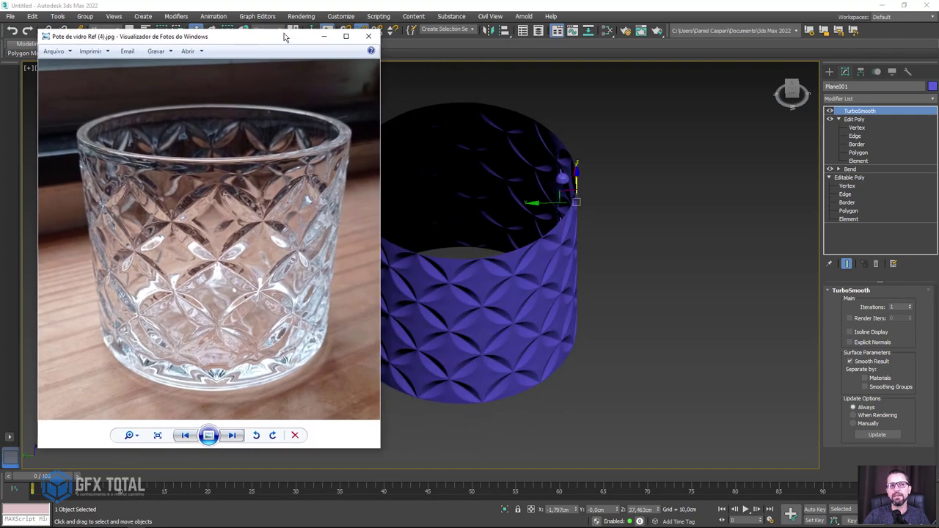
left_click(326, 37)
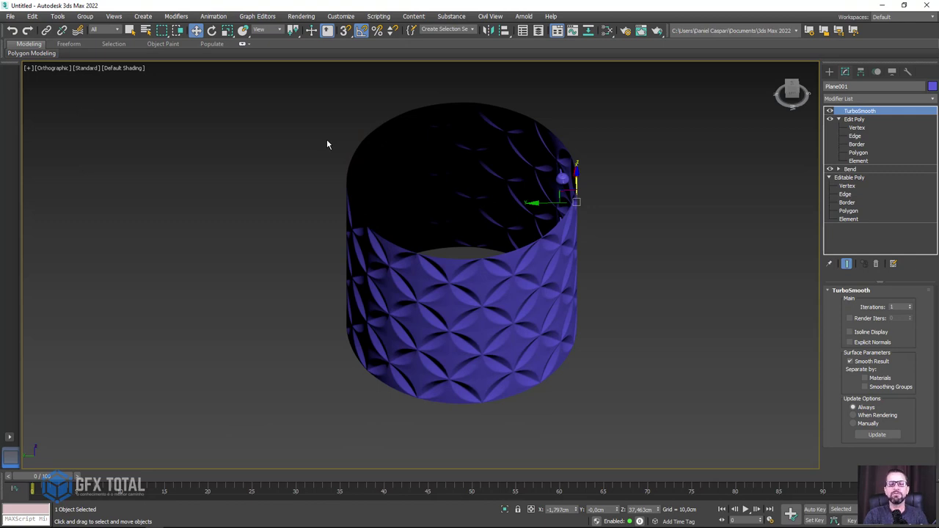
middle_click_drag(388, 248, 434, 206, "alt")
scroll(402, 283, "up", 5)
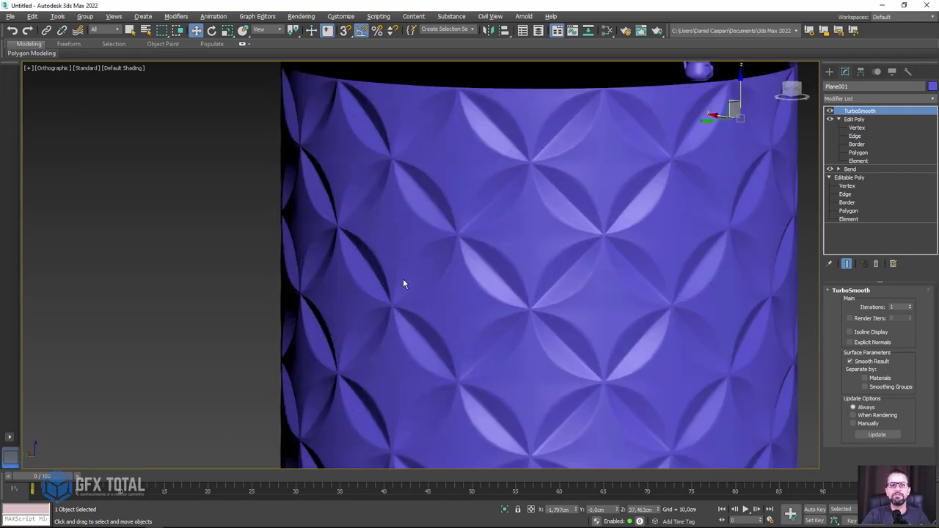
scroll(402, 283, "down", 5)
mouse_move(470, 274)
middle_mouse_down("alt")
mouse_move(471, 255)
mouse_move(432, 244)
middle_mouse_up("alt")
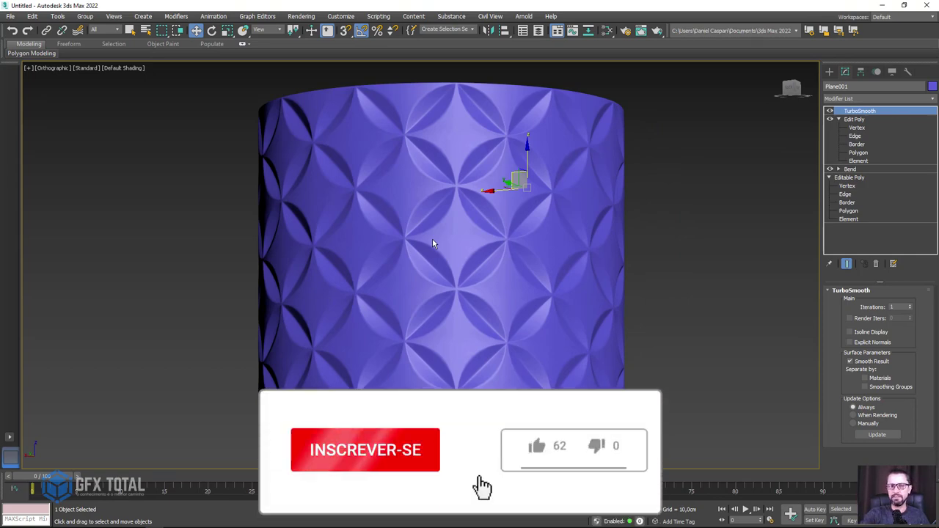
mouse_move(430, 244)
middle_mouse_down("alt")
mouse_move(495, 237)
mouse_move(446, 235)
mouse_move(480, 249)
mouse_move(479, 261)
mouse_move(450, 248)
middle_mouse_up("alt")
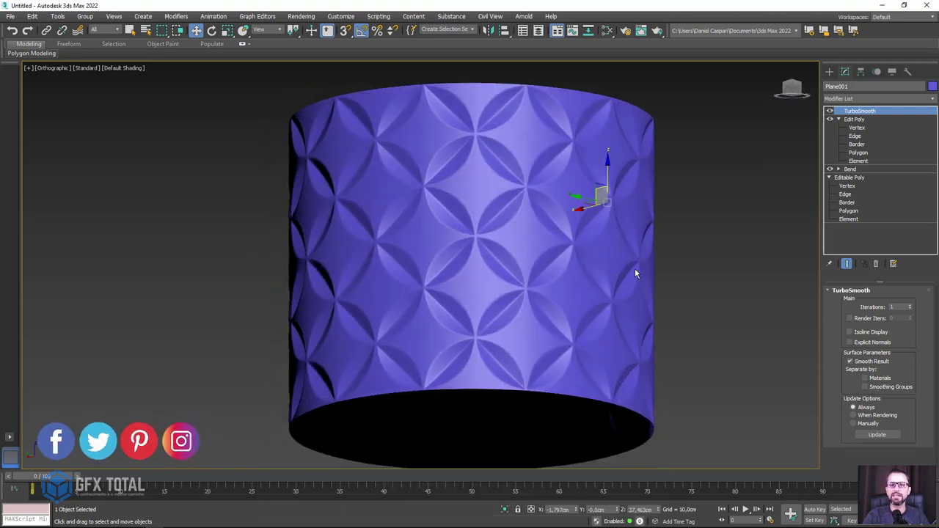
left_click(732, 255)
mouse_move(713, 253)
middle_mouse_down("alt")
mouse_move(740, 264)
mouse_move(698, 264)
mouse_move(719, 263)
middle_mouse_up("alt")
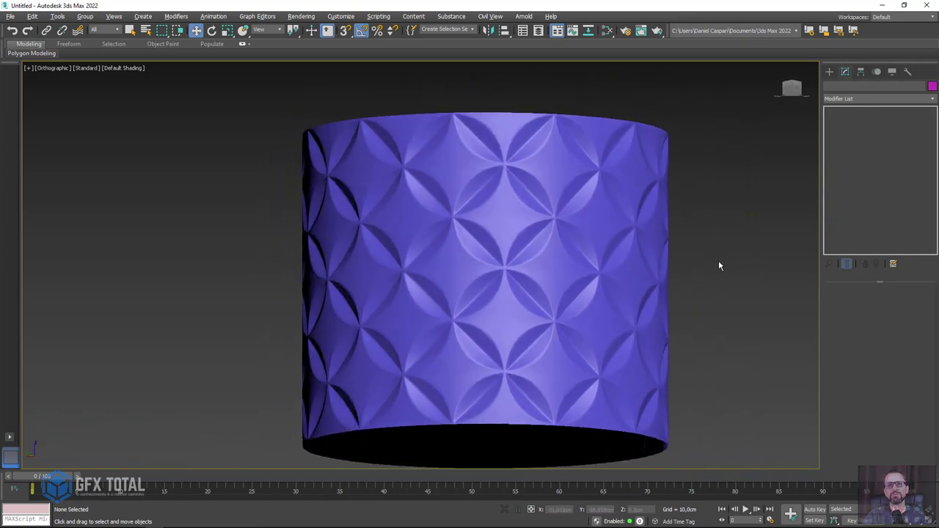